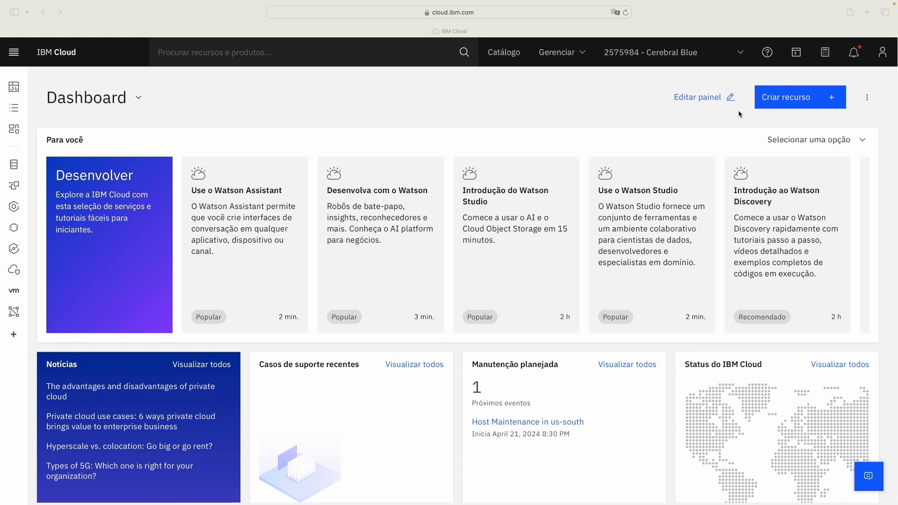
# Step: Open the IBM Cloud catalog and search 'Ne' to bring up NeuralSeek
pyautogui.click(785, 106)
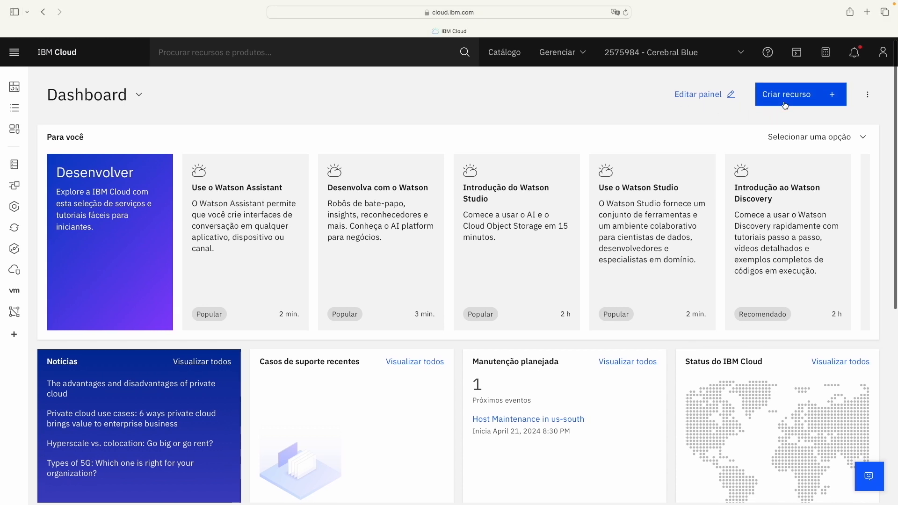
pyautogui.click(785, 106)
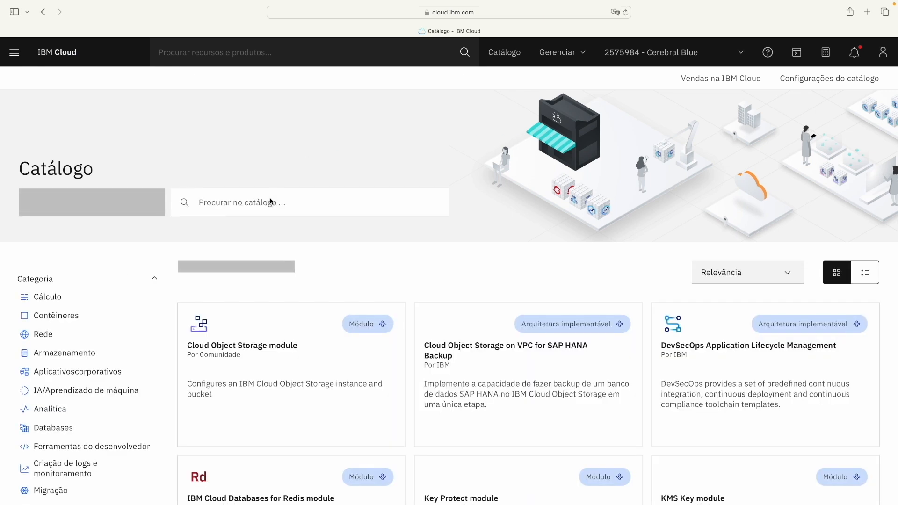
pyautogui.click(270, 202)
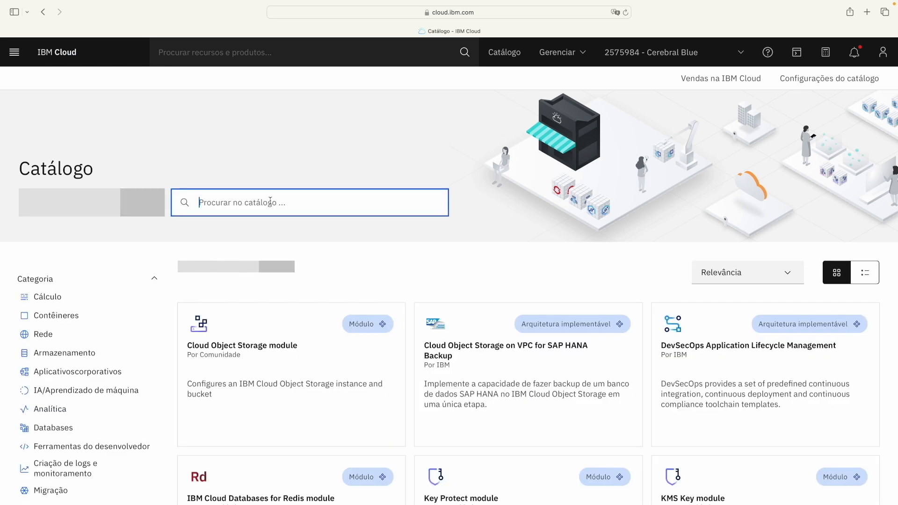
pyautogui.write('Ne')
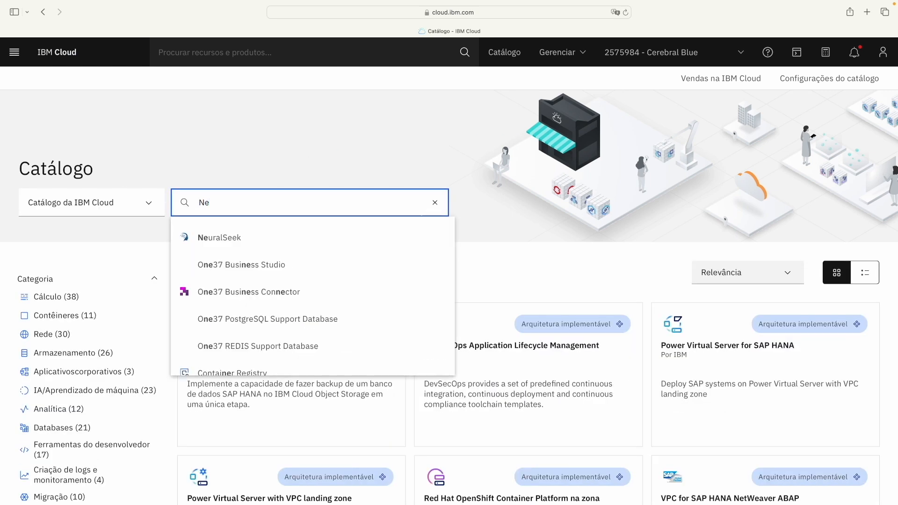
# Step: Open the NeuralSeek creation page, keep Dallas (us-south) as location, and review the pricing plans
pyautogui.click(248, 238)
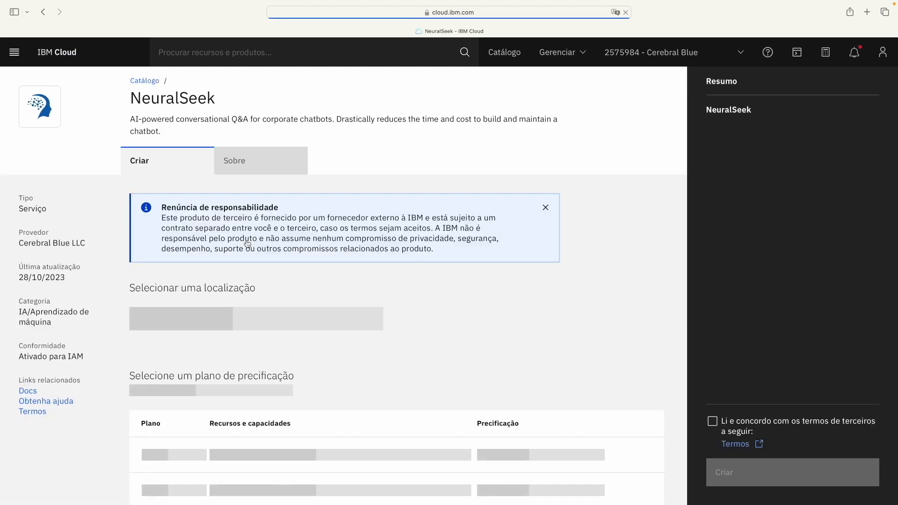
pyautogui.scroll(-3, 250, 240)
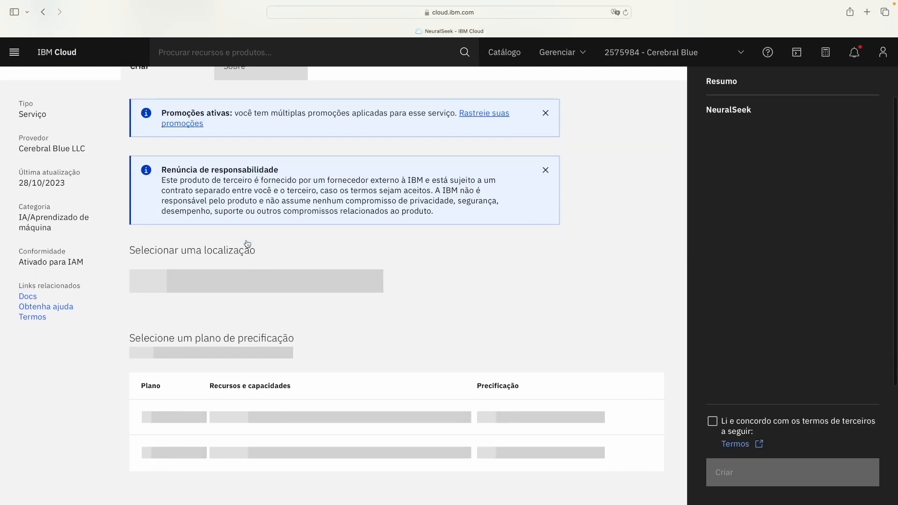
pyautogui.scroll(-2, 258, 232)
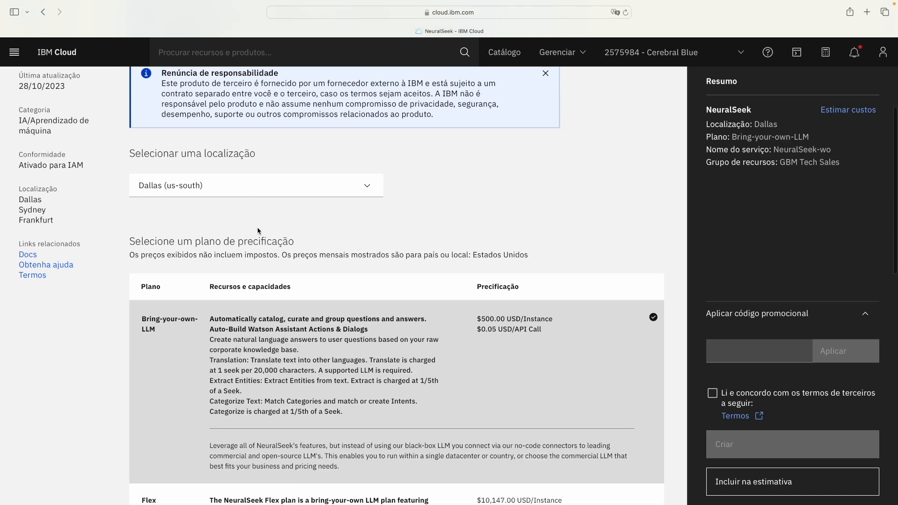
pyautogui.click(270, 188)
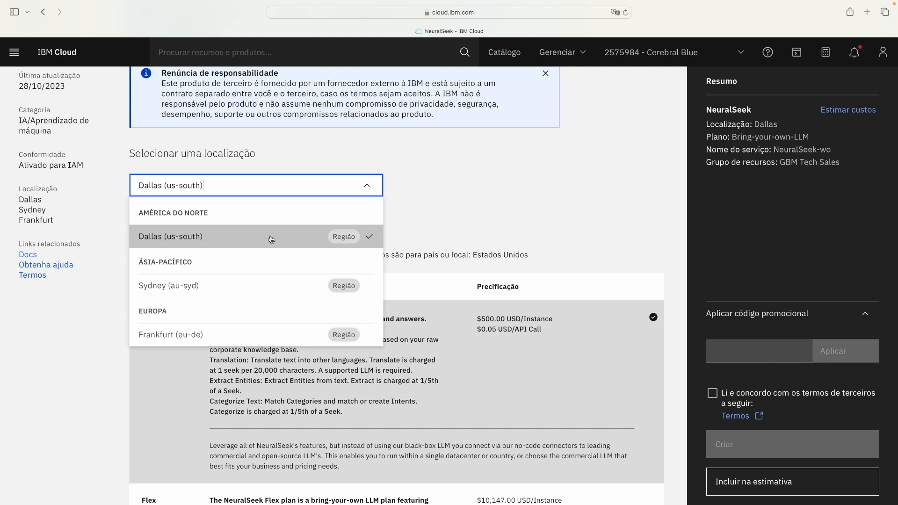
pyautogui.click(480, 231)
pyautogui.scroll(-3, 480, 232)
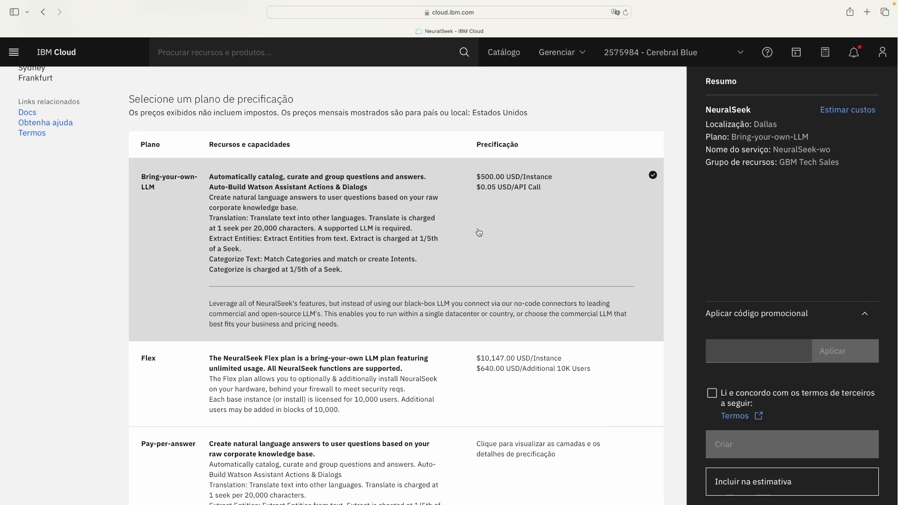
pyautogui.scroll(1, 481, 231)
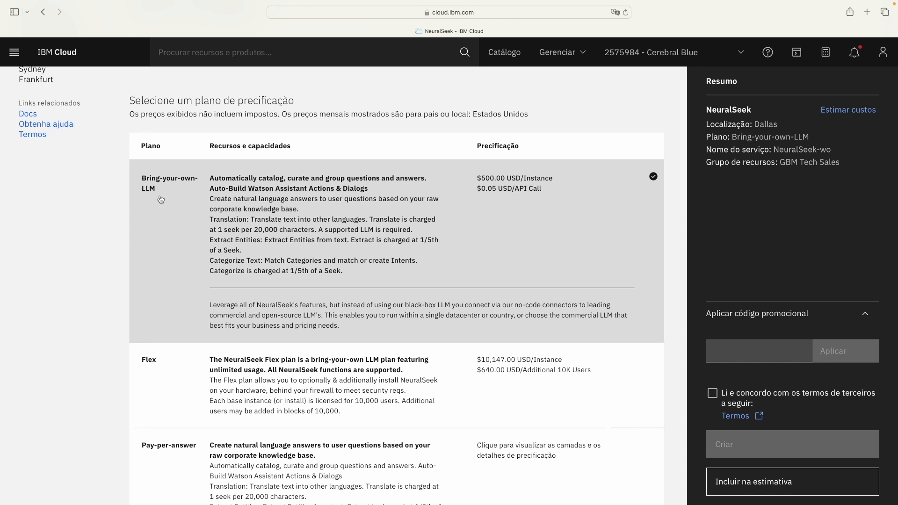
pyautogui.scroll(-5, 160, 199)
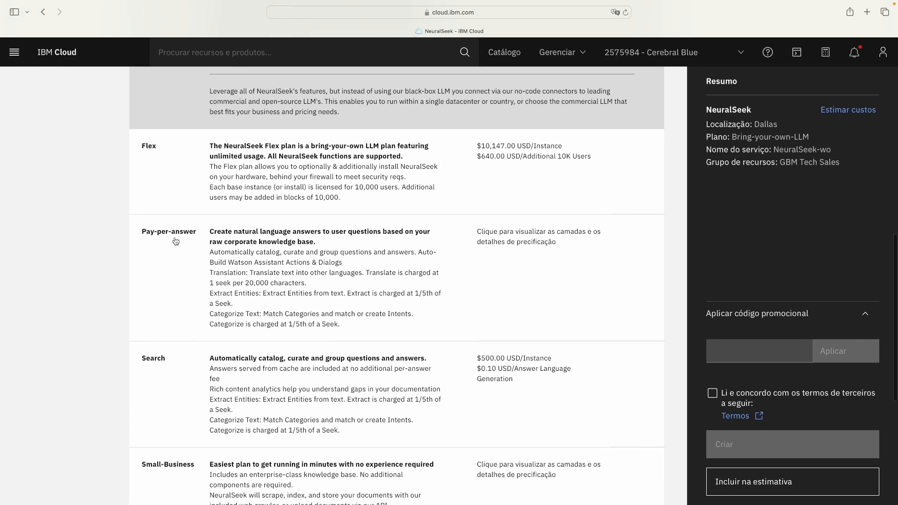
# Step: Choose the Pay-per-answer plan and name the service NeuralSeek-BPT
pyautogui.click(181, 258)
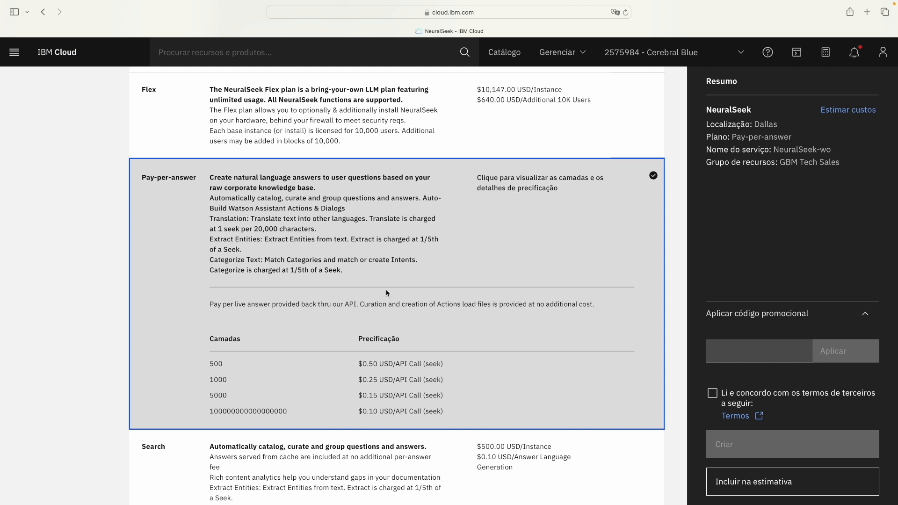
pyautogui.scroll(-8, 539, 333)
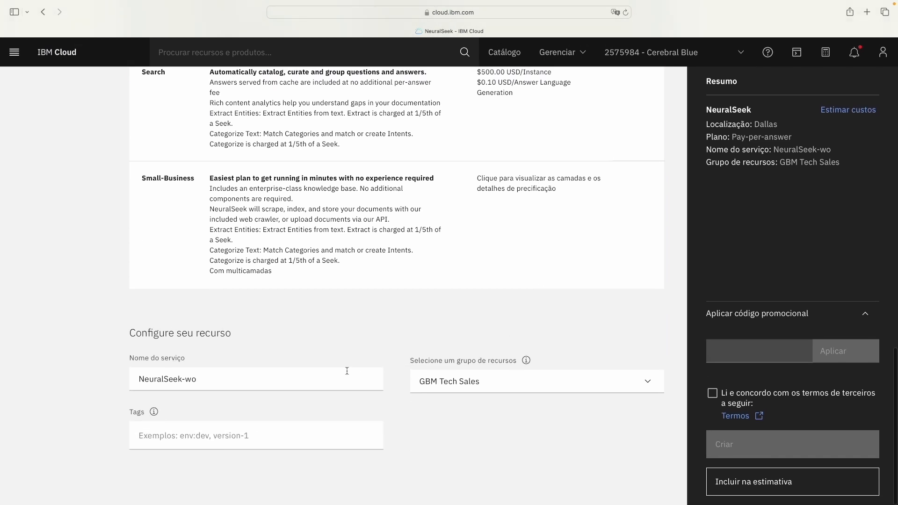
pyautogui.click(335, 378)
pyautogui.press('BackSpace')
pyautogui.press('BackSpace')
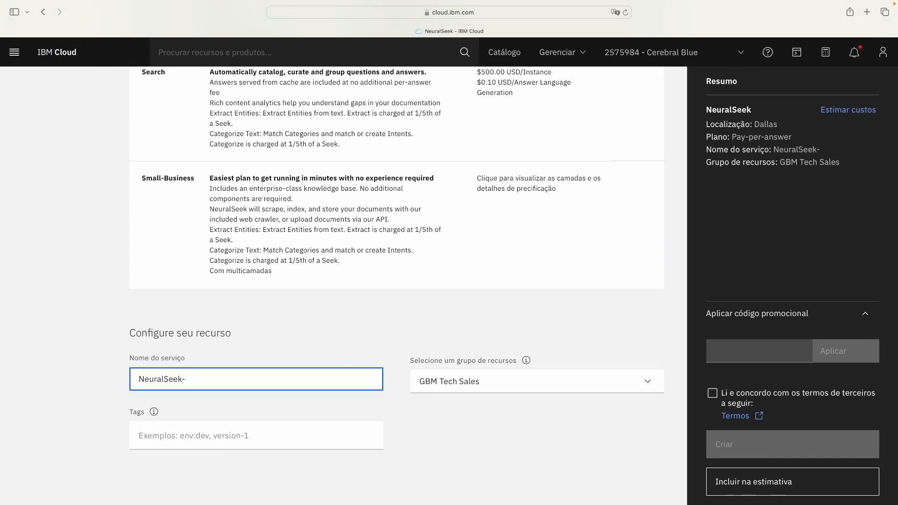
pyautogui.write('PT')
pyautogui.press('Left')
pyautogui.press('Left')
pyautogui.press('Left')
pyautogui.write('B')
# Step: Put the service in the LearningLabDemo resource group and add the brasil tag
pyautogui.scroll(1, 344, 379)
pyautogui.scroll(-1, 392, 374)
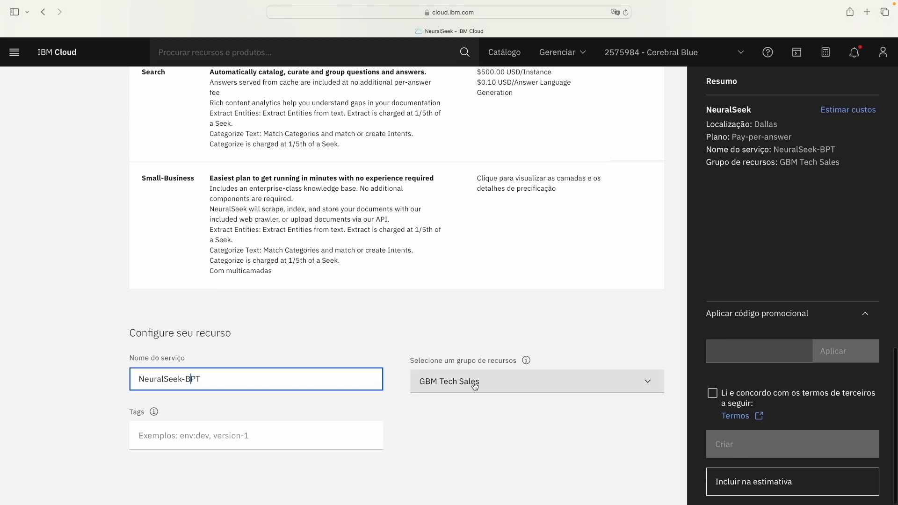
pyautogui.click(475, 386)
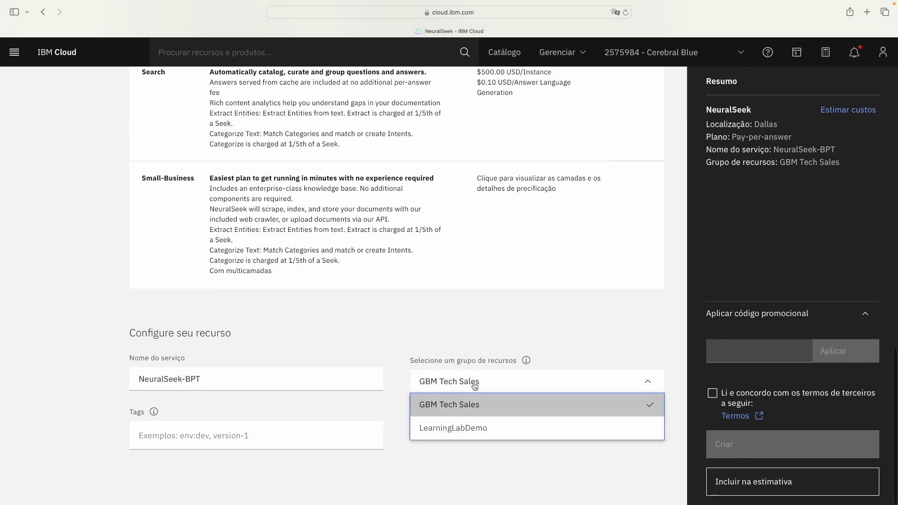
pyautogui.click(470, 430)
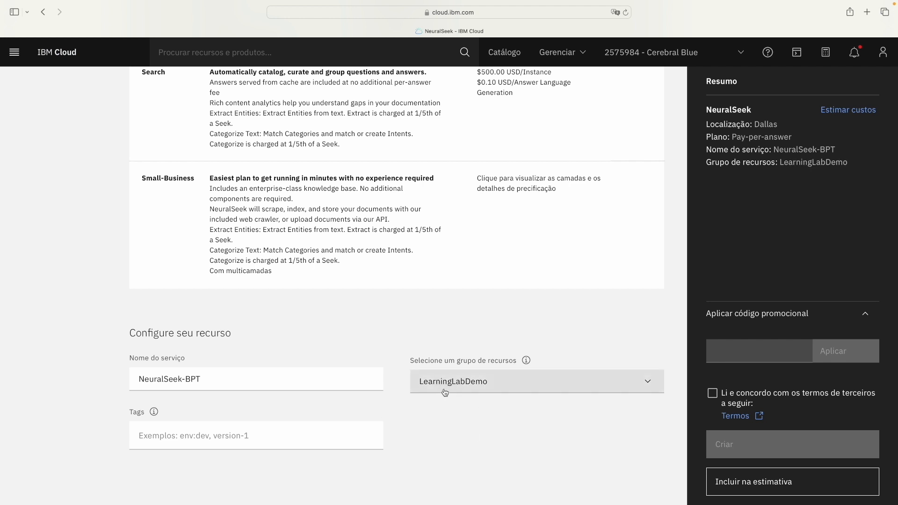
pyautogui.click(319, 429)
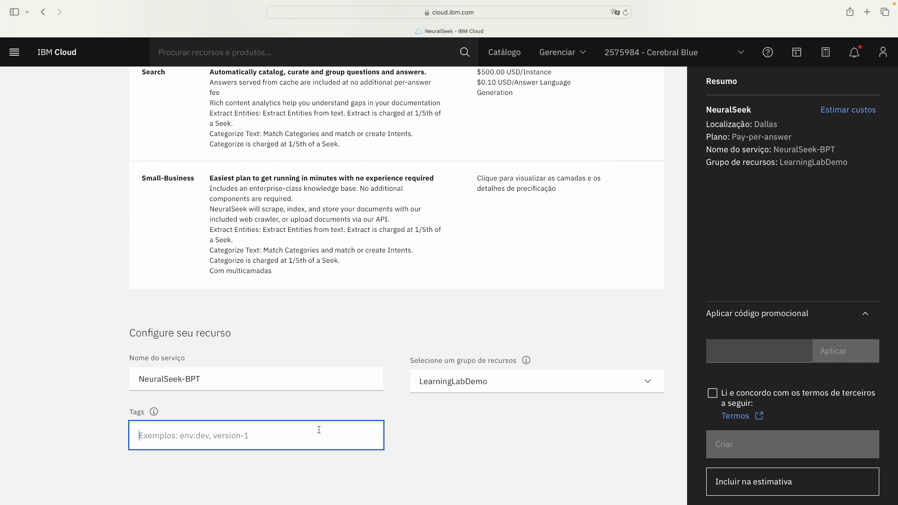
pyautogui.write('brisa')
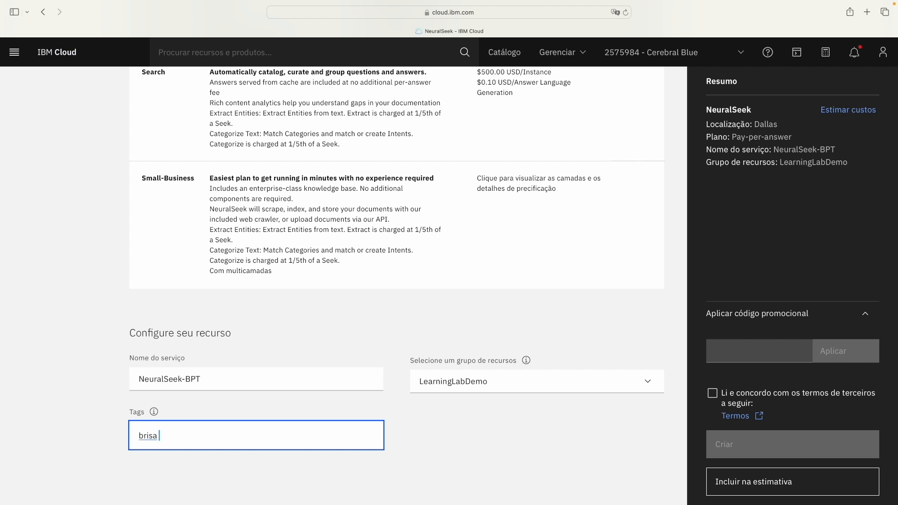
pyautogui.press('BackSpace')
pyautogui.press('BackSpace')
pyautogui.press('BackSpace')
pyautogui.press('BackSpace')
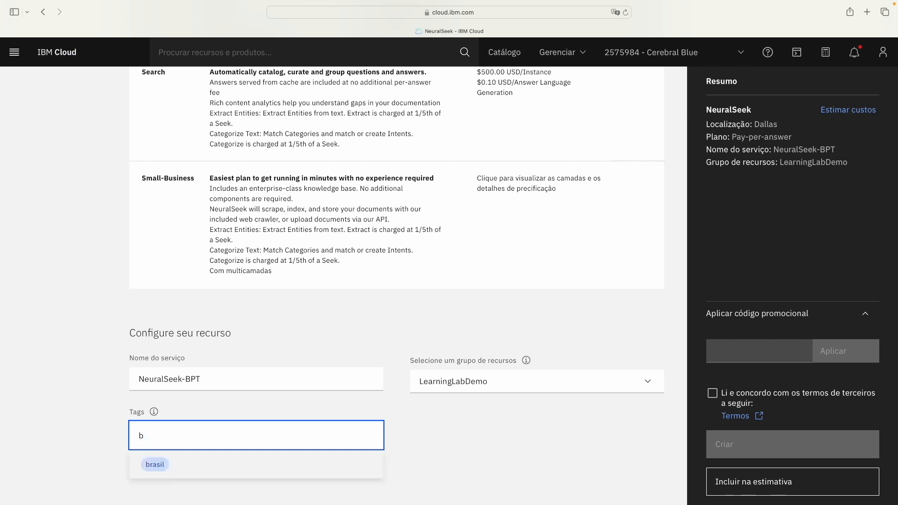
pyautogui.click(256, 467)
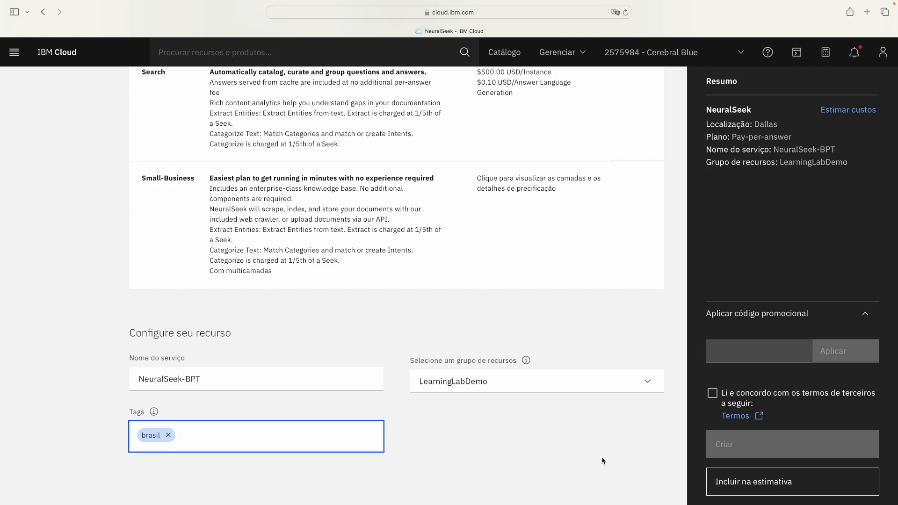
# Step: Accept the third-party terms and create the NeuralSeek-BPT service
pyautogui.click(712, 393)
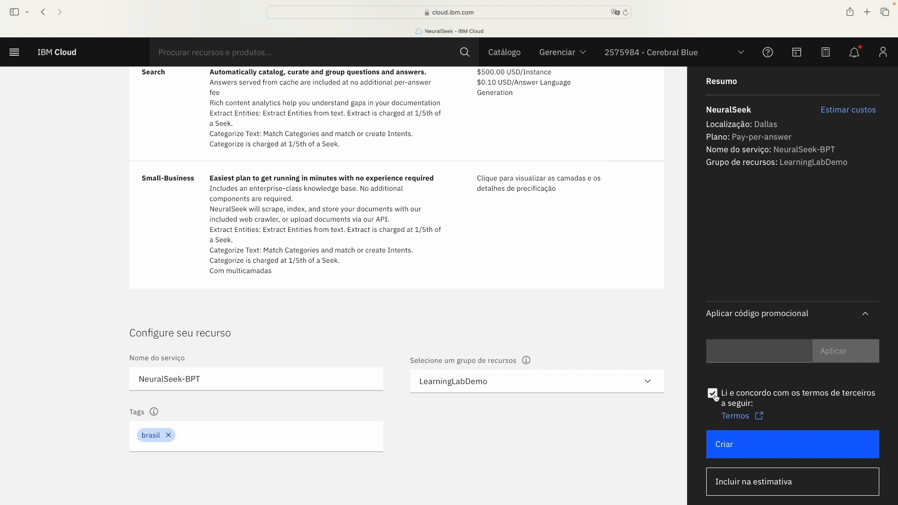
pyautogui.click(755, 451)
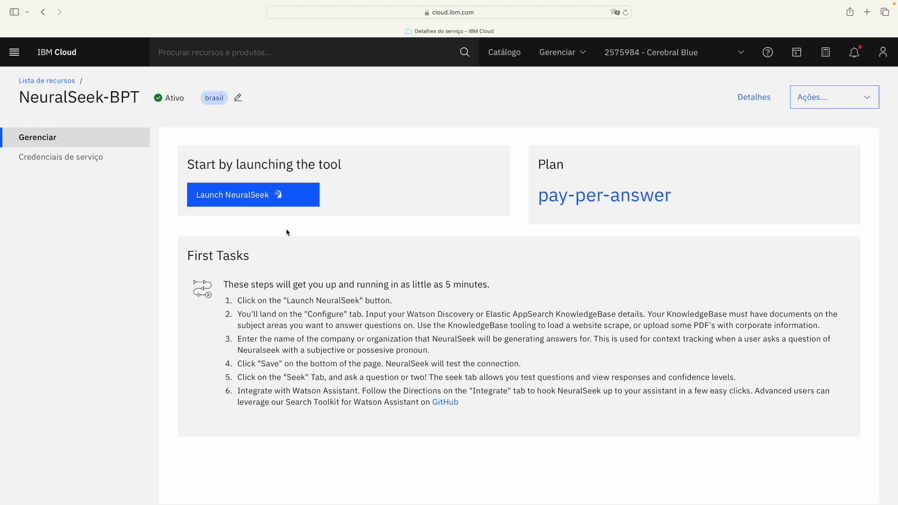
# Step: Launch the NeuralSeek console and enter 'NeuralSeek' as the company or organization name
pyautogui.click(228, 203)
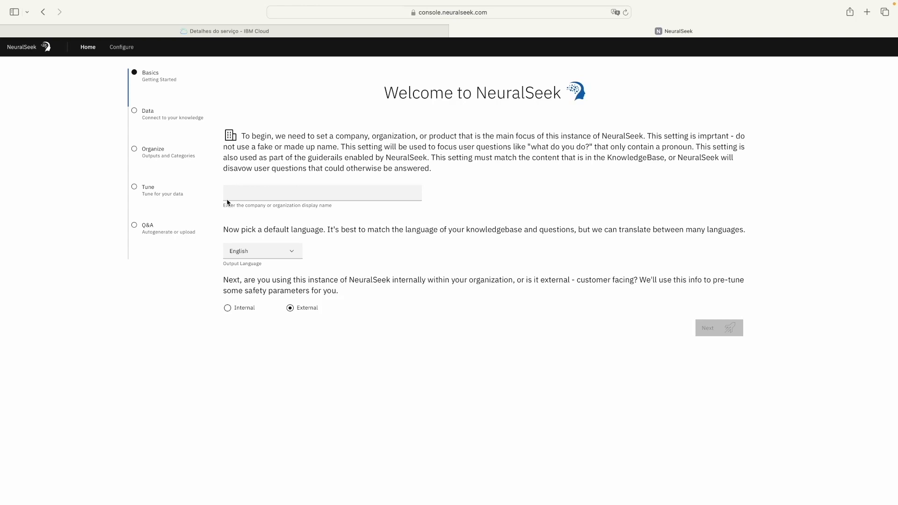
pyautogui.click(246, 196)
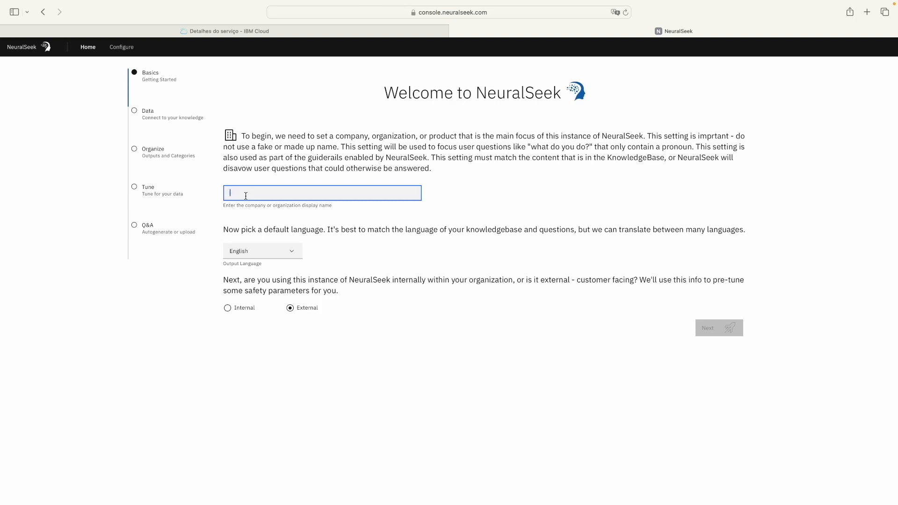
pyautogui.write('N')
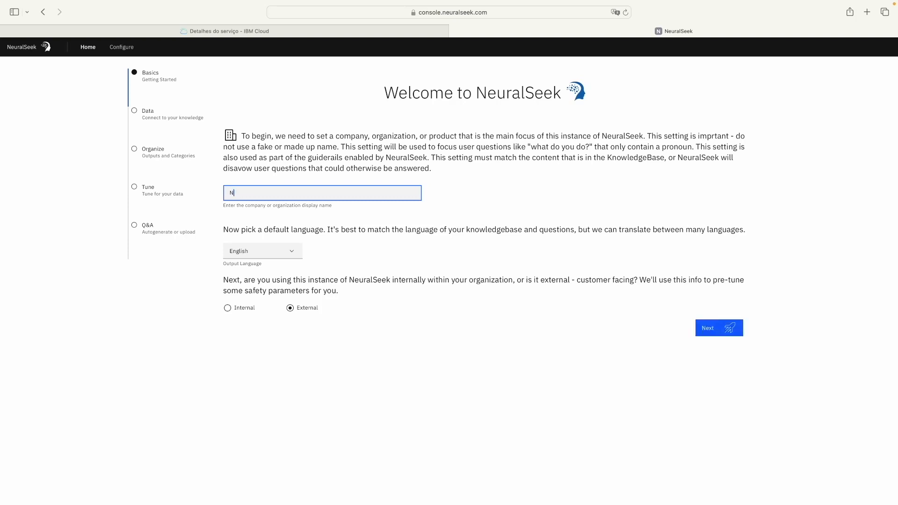
pyautogui.write('euralSeek')
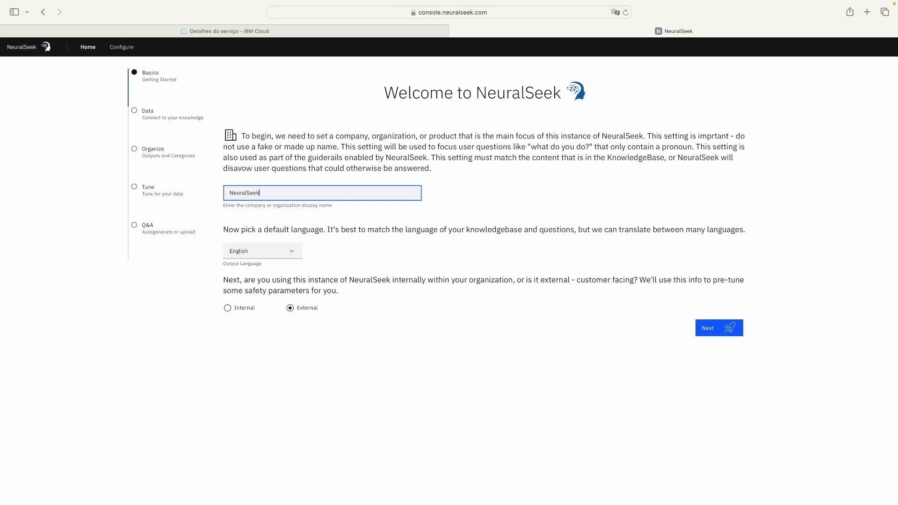
# Step: Keep English as the output language and set the instance to Internal use
pyautogui.click(252, 258)
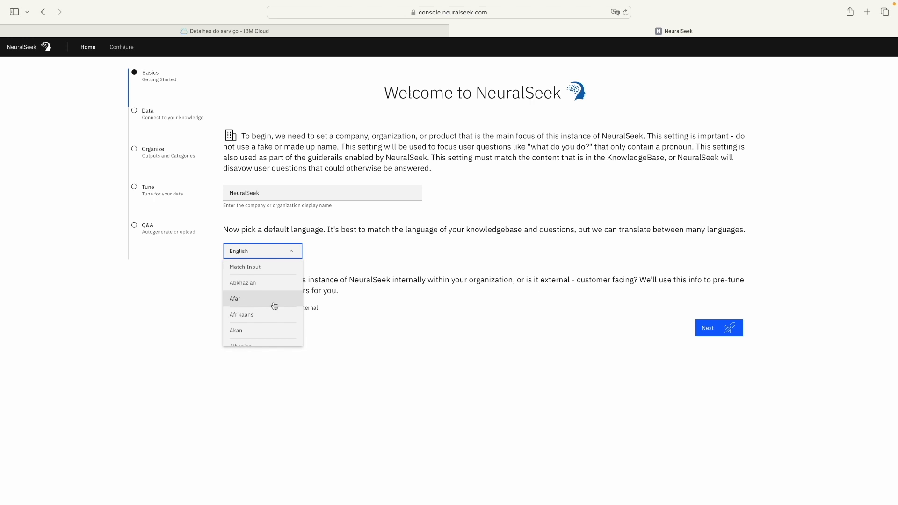
pyautogui.click(269, 254)
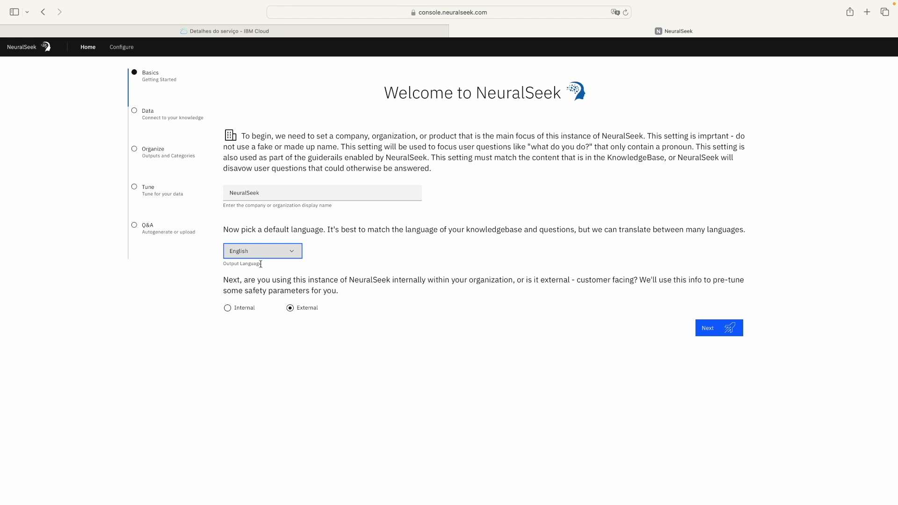
pyautogui.click(227, 310)
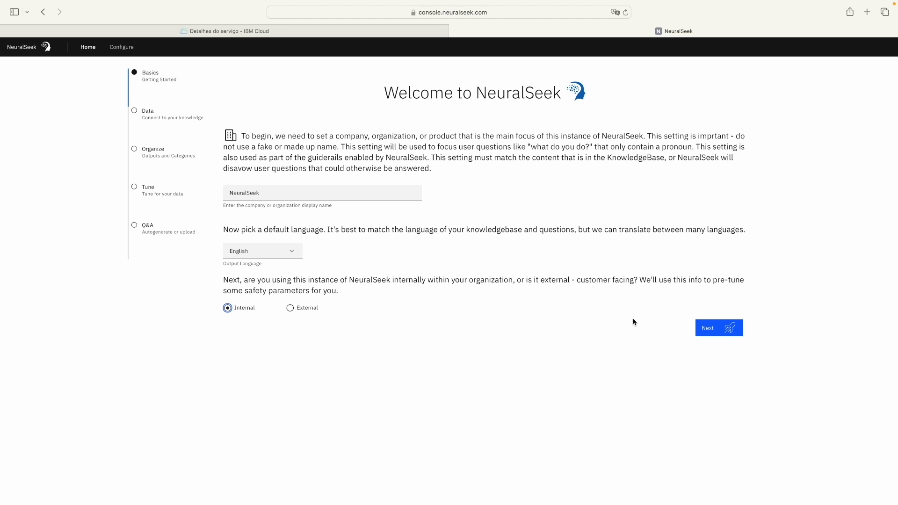
# Step: Advance to the knowledge base step and fill in the Watson Discovery service URL
pyautogui.click(706, 327)
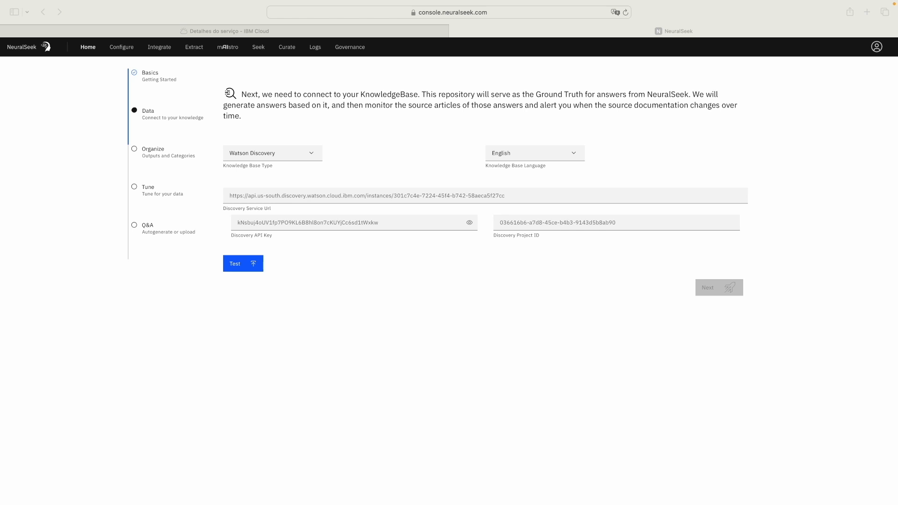
pyautogui.click(587, 194)
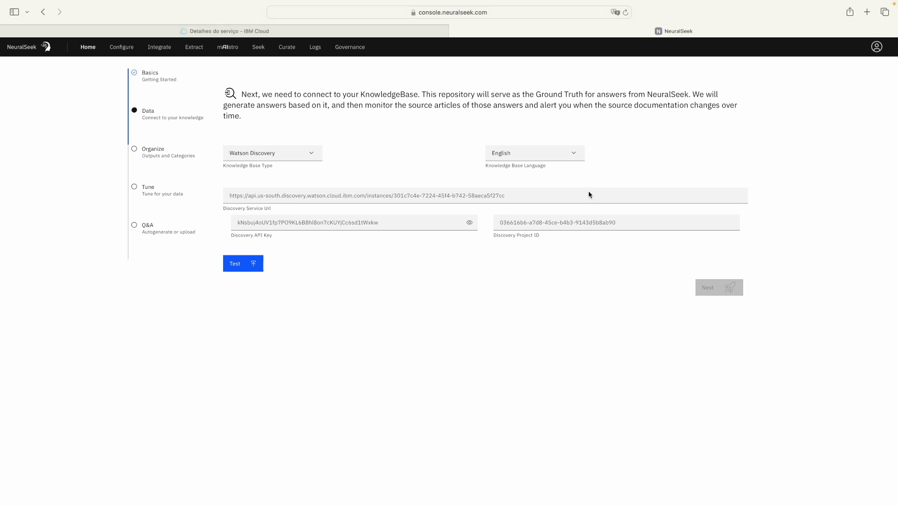
pyautogui.press('Return')
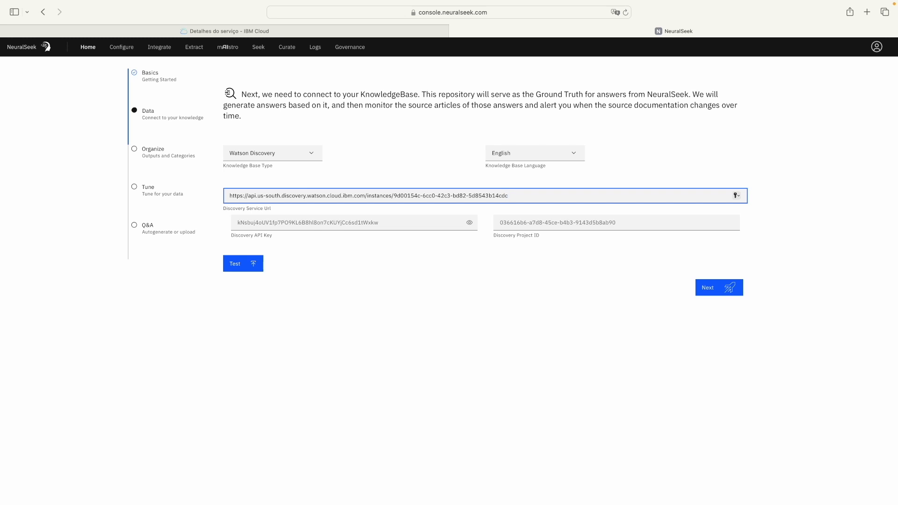
pyautogui.press('super+Tab')
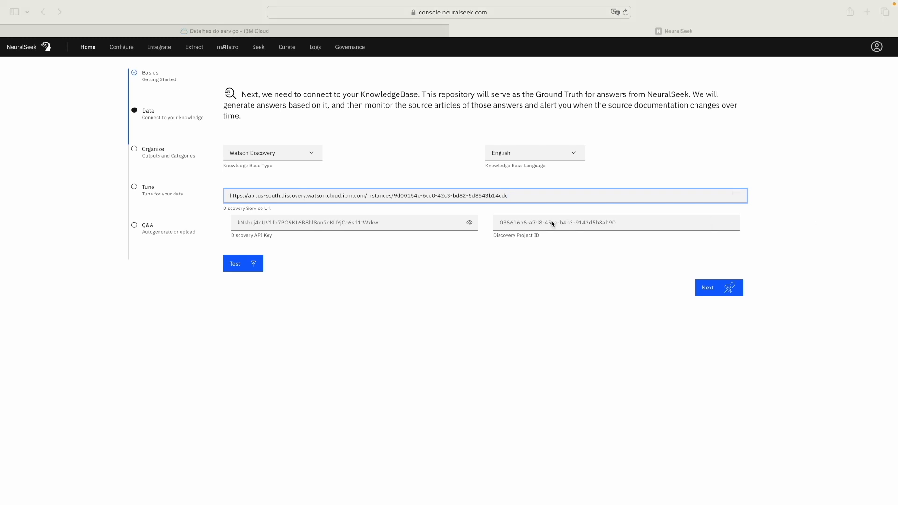
pyautogui.press('super+Tab')
# Step: Paste the Discovery API key and Discovery project ID into their fields
pyautogui.click(380, 224)
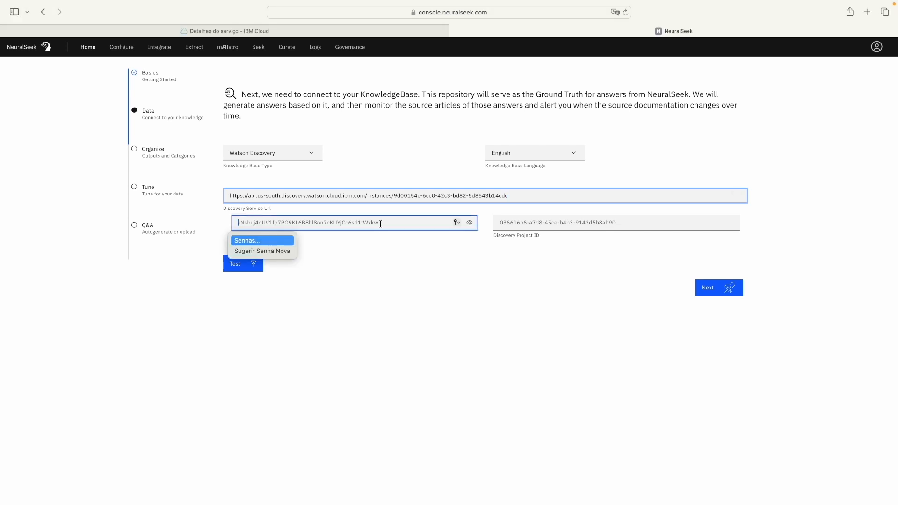
pyautogui.press('super+v')
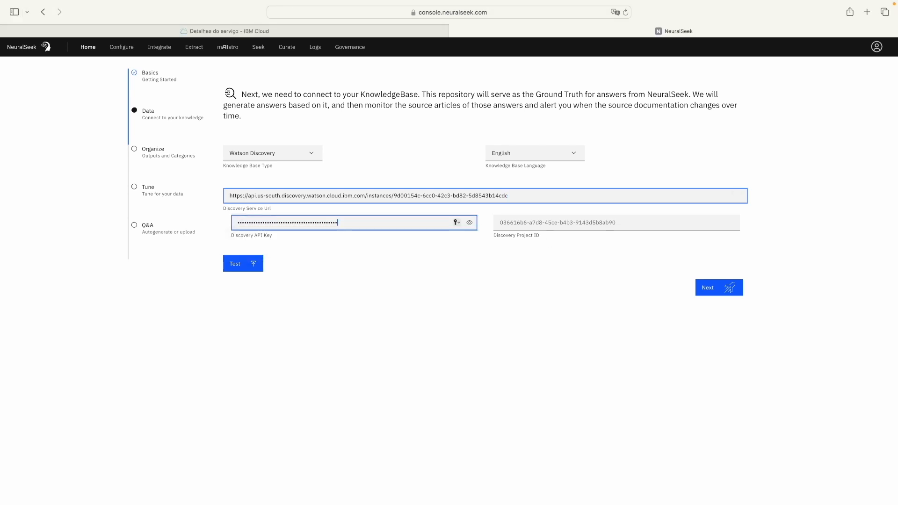
pyautogui.press('super+Tab')
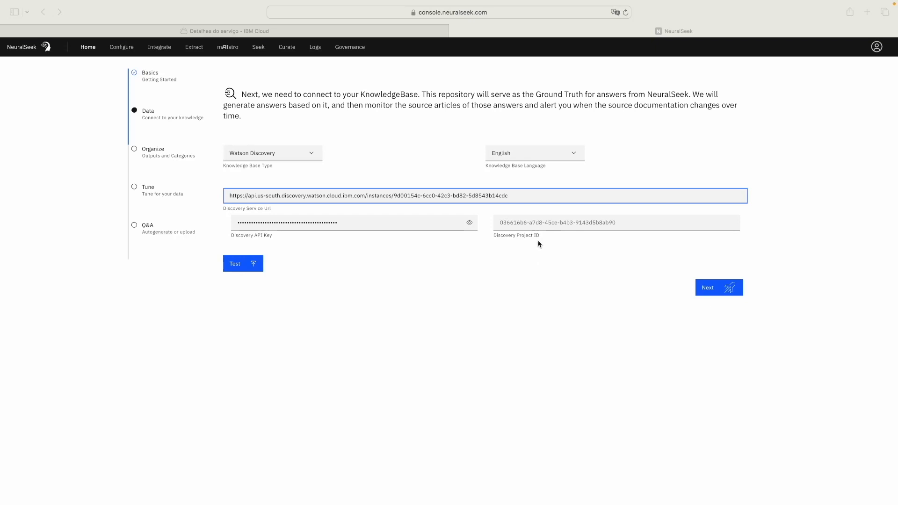
pyautogui.press('super+Tab')
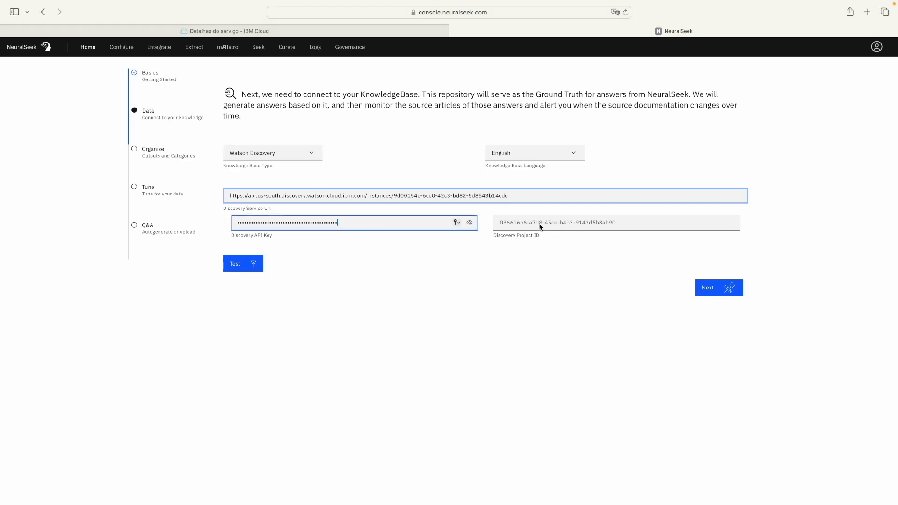
pyautogui.click(540, 227)
pyautogui.write('b5c0f1e5-cdb9-4b78-b0bd-53fdee904e17')
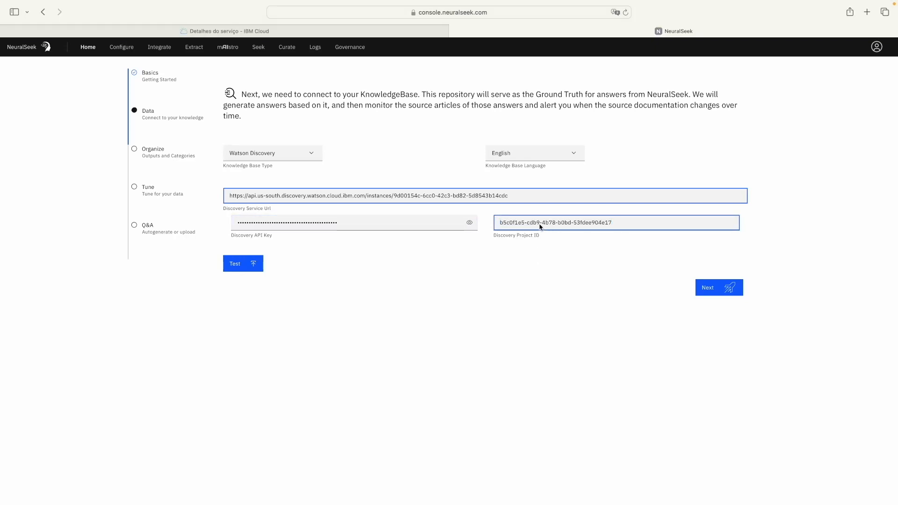
# Step: On the Organize step, keep Watson Assistant Actions and leave Embed links set to Disable
pyautogui.click(703, 290)
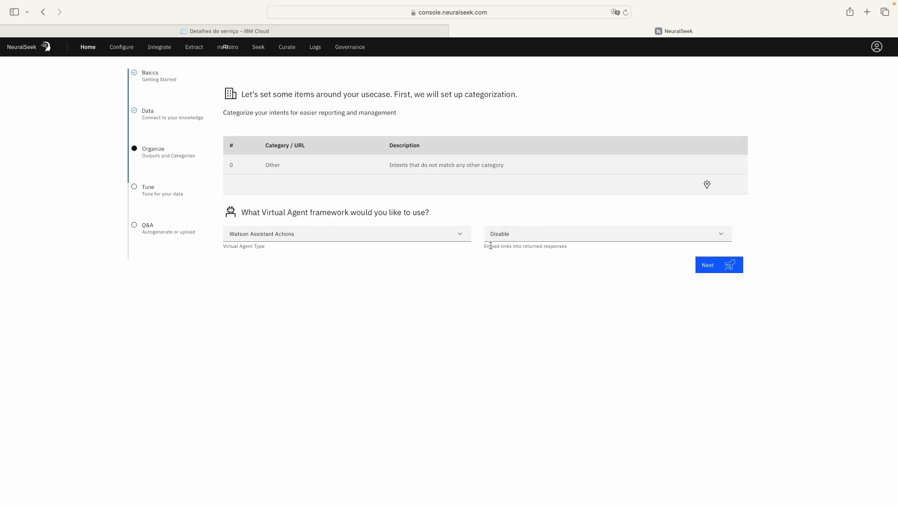
pyautogui.click(513, 239)
pyautogui.click(512, 252)
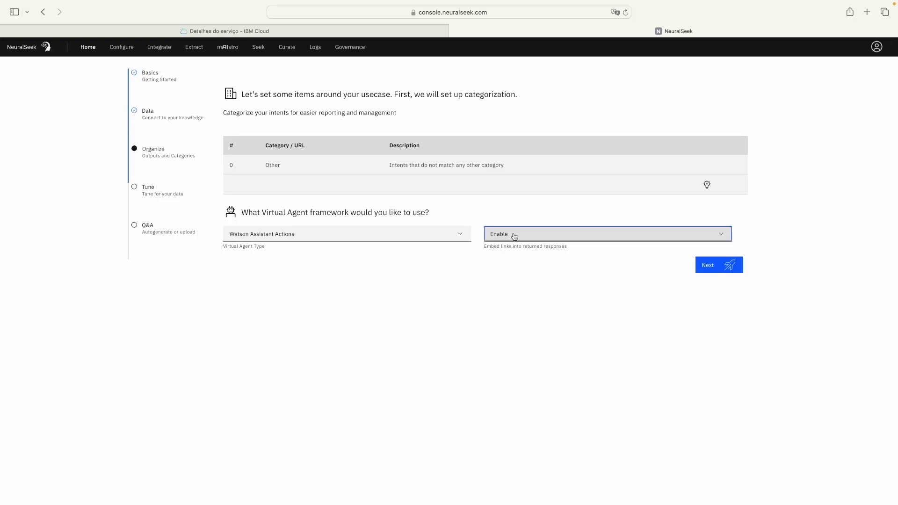
pyautogui.click(513, 236)
pyautogui.click(513, 270)
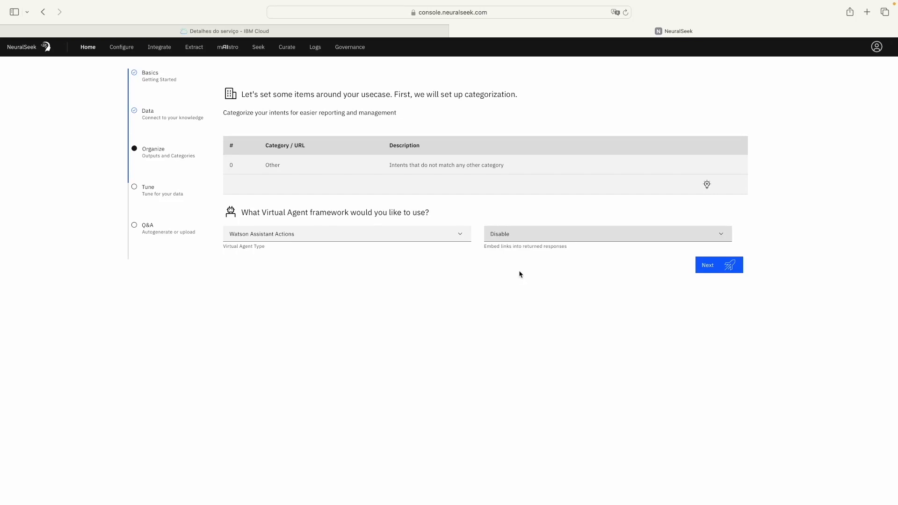
# Step: On the Tune step, choose the many-lines-of-explanatory-text data layout
pyautogui.click(717, 269)
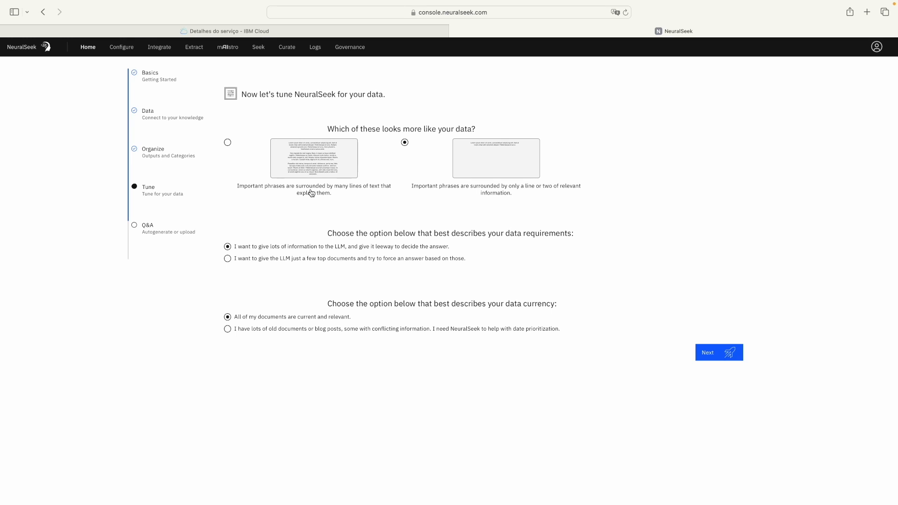
pyautogui.click(227, 143)
pyautogui.scroll(-1, 225, 268)
pyautogui.click(712, 357)
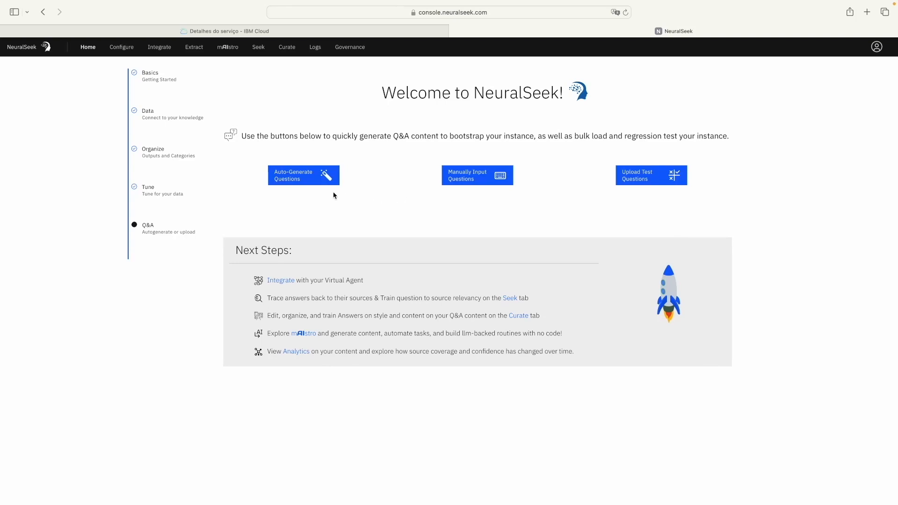
pyautogui.click(303, 177)
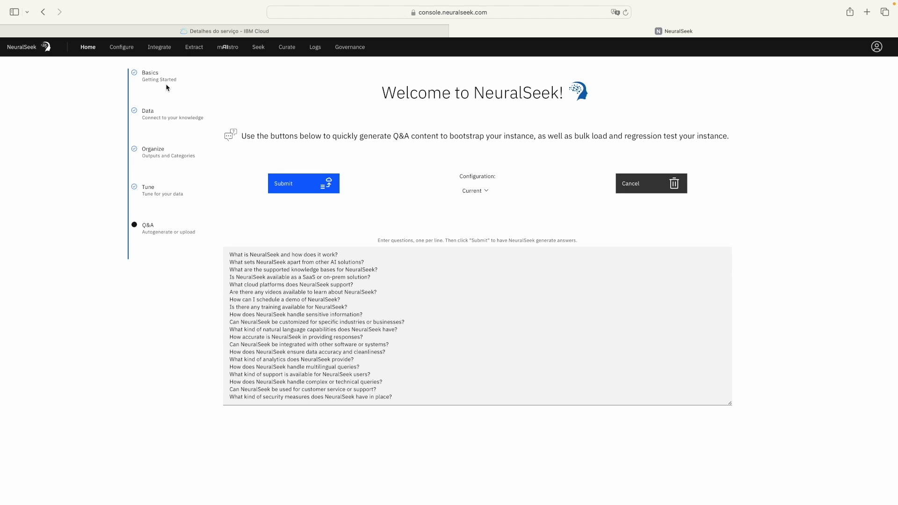
pyautogui.click(636, 187)
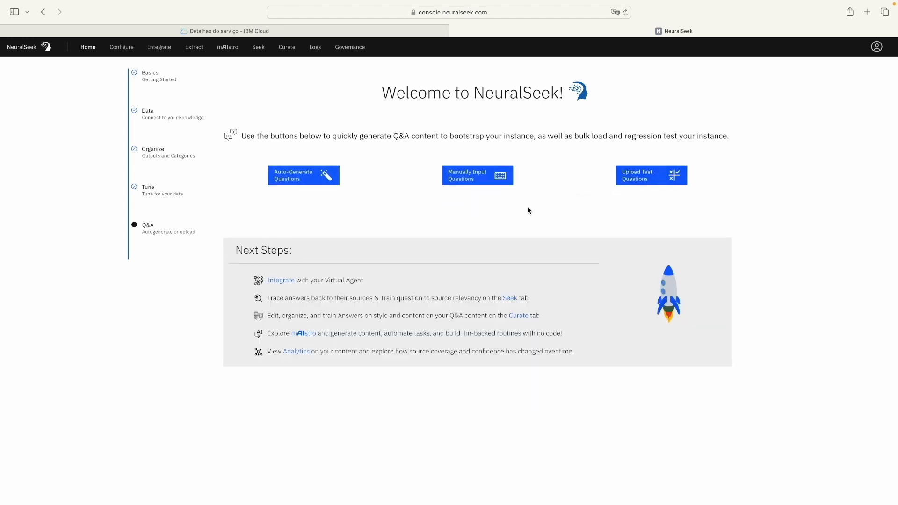
# Step: Close the manual question form and open the Upload Test Questions CSV area
pyautogui.click(474, 183)
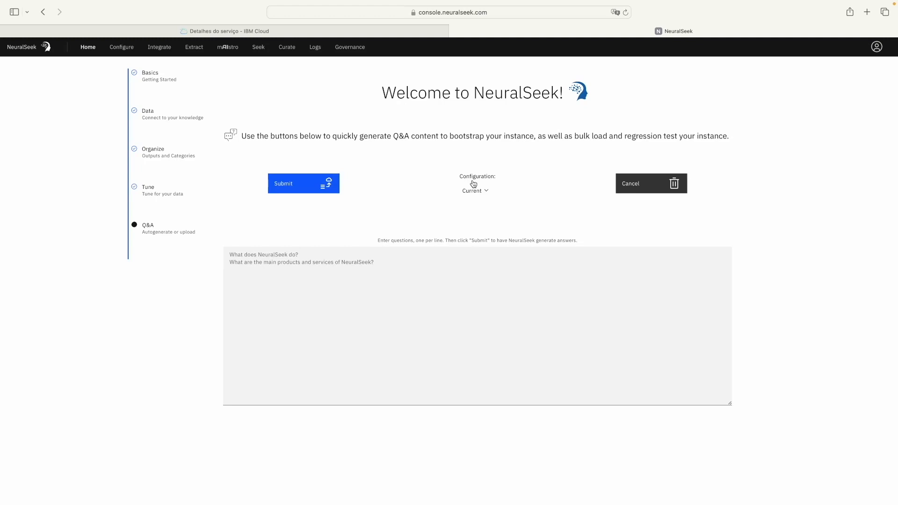
pyautogui.click(630, 186)
pyautogui.click(631, 181)
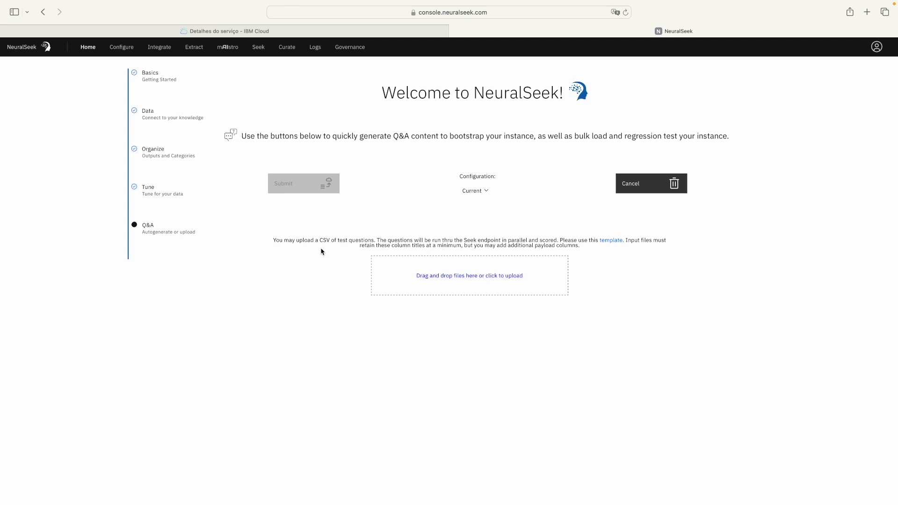
# Step: Cancel the test-question upload view in the NeuralSeek console
pyautogui.click(659, 187)
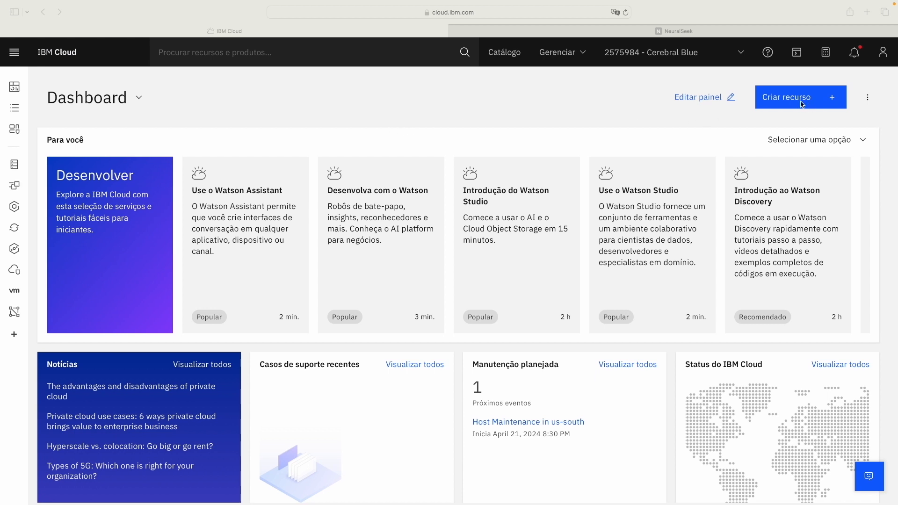
# Step: Search the catalog for 'Watson Assistan' and open the watsonx Assistant creation page
pyautogui.click(758, 103)
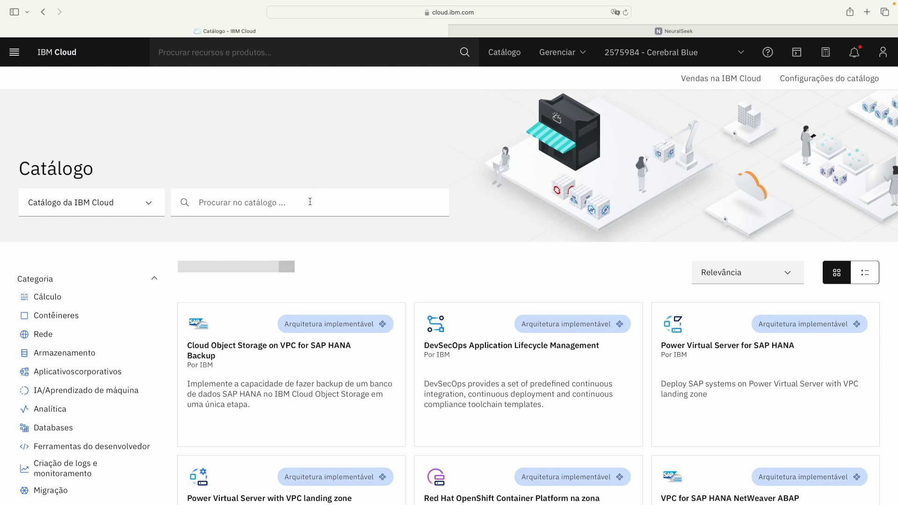
pyautogui.click(305, 207)
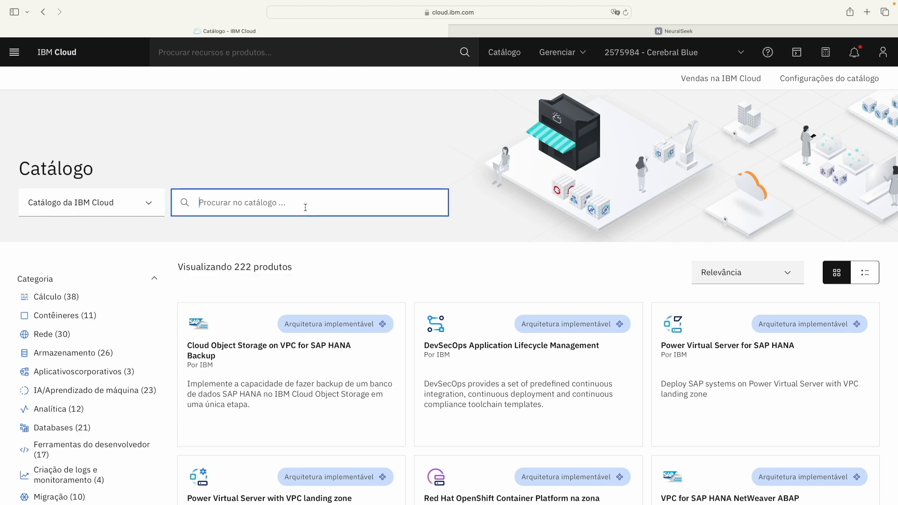
pyautogui.write('Watson Assistant')
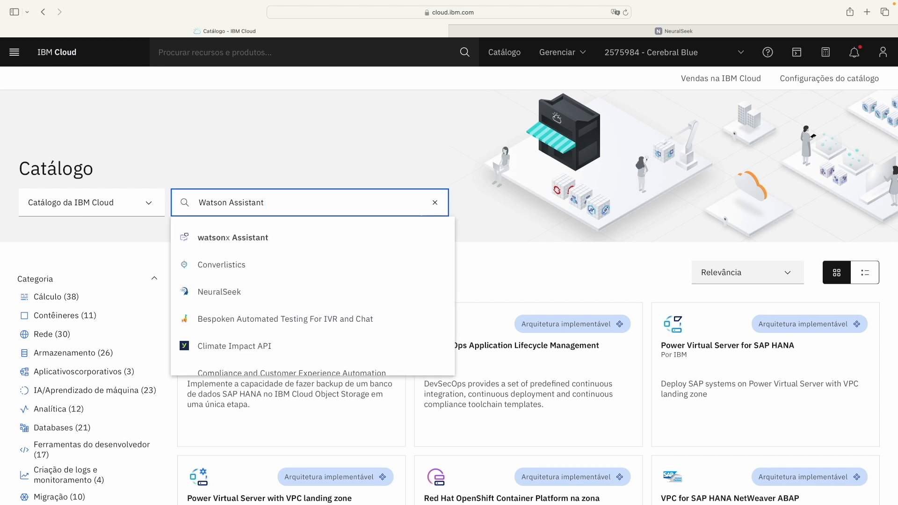
pyautogui.click(288, 242)
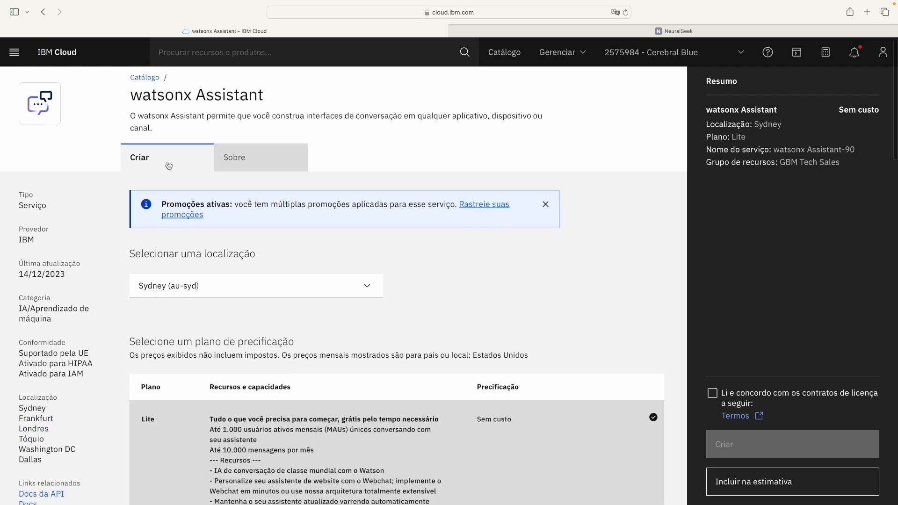
# Step: Choose Dallas (us-south) as the location and keep the free Lite plan selected
pyautogui.scroll(-3, 169, 166)
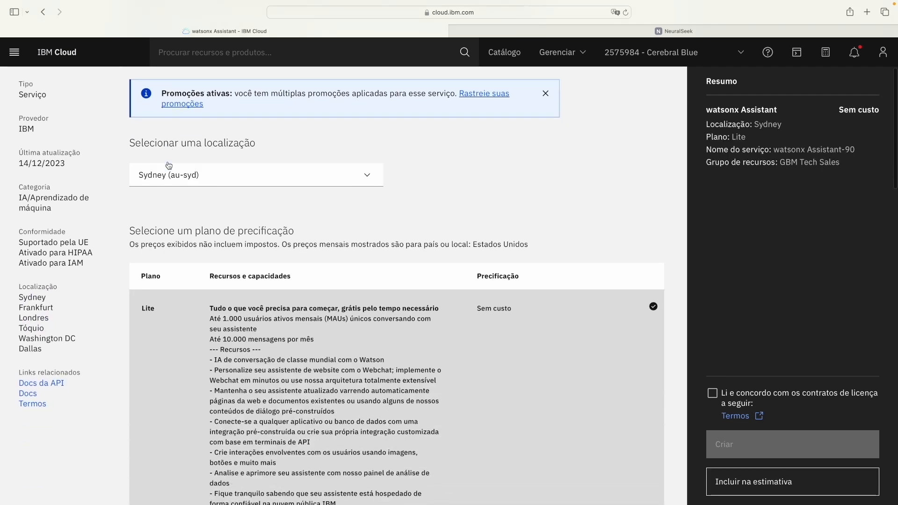
pyautogui.click(237, 176)
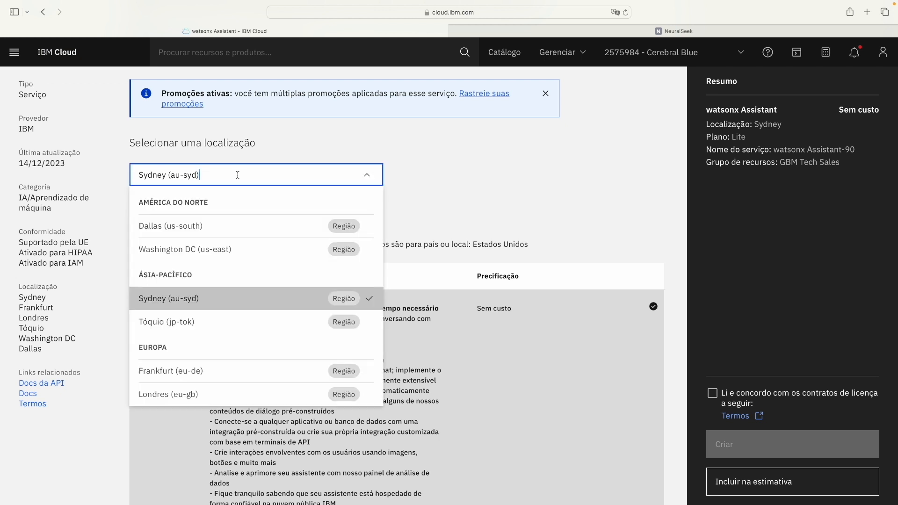
pyautogui.click(212, 229)
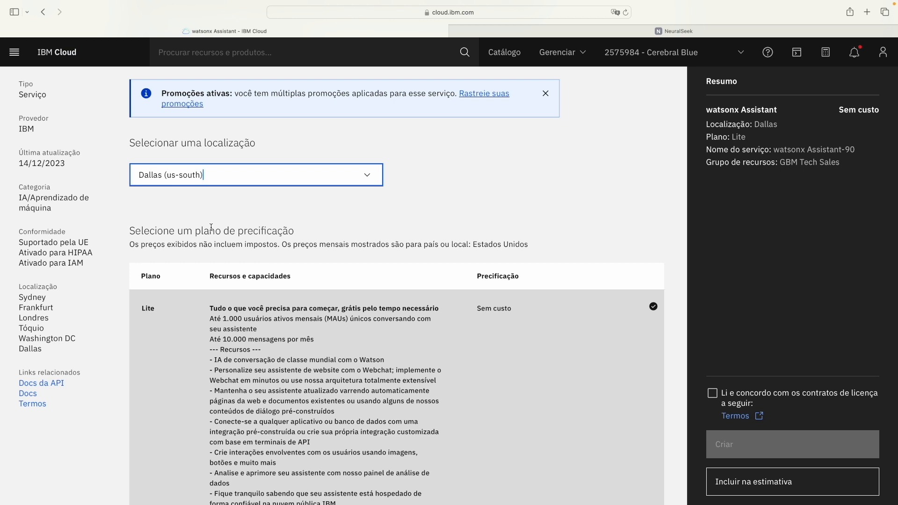
pyautogui.scroll(-2, 211, 227)
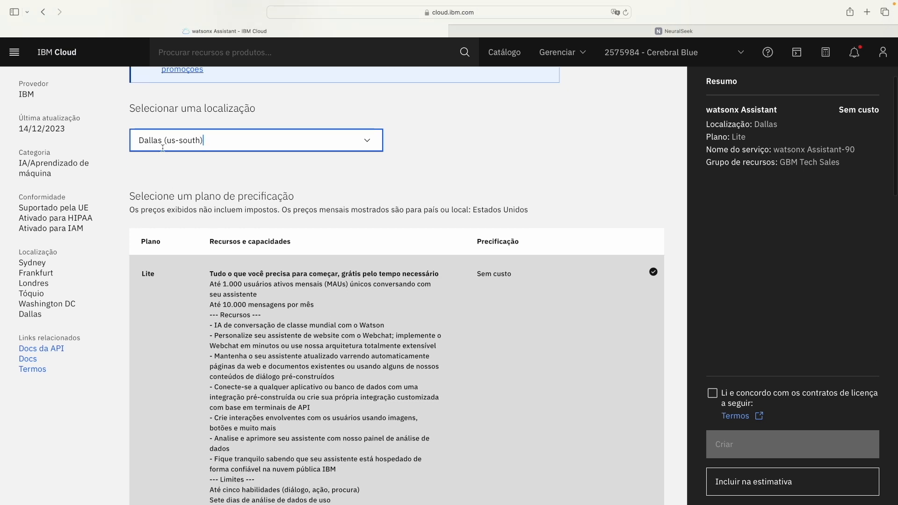
pyautogui.scroll(-4, 180, 208)
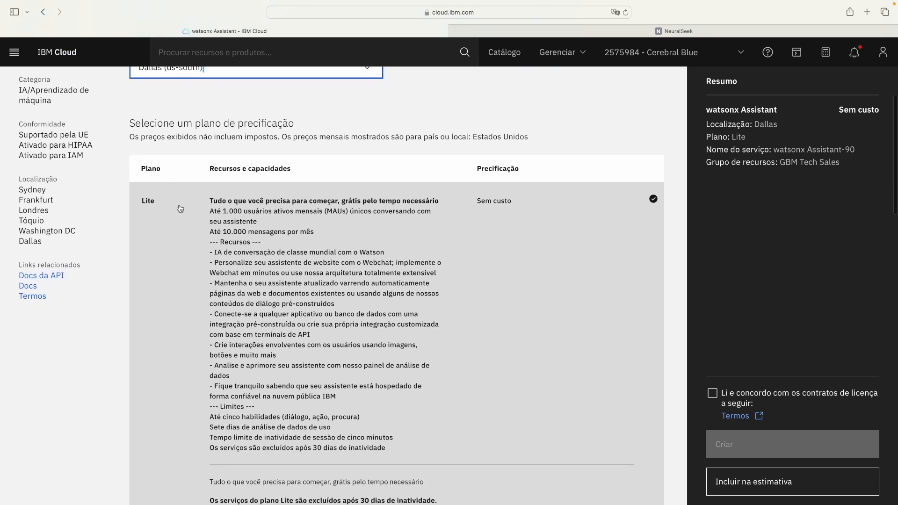
pyautogui.scroll(-3, 180, 208)
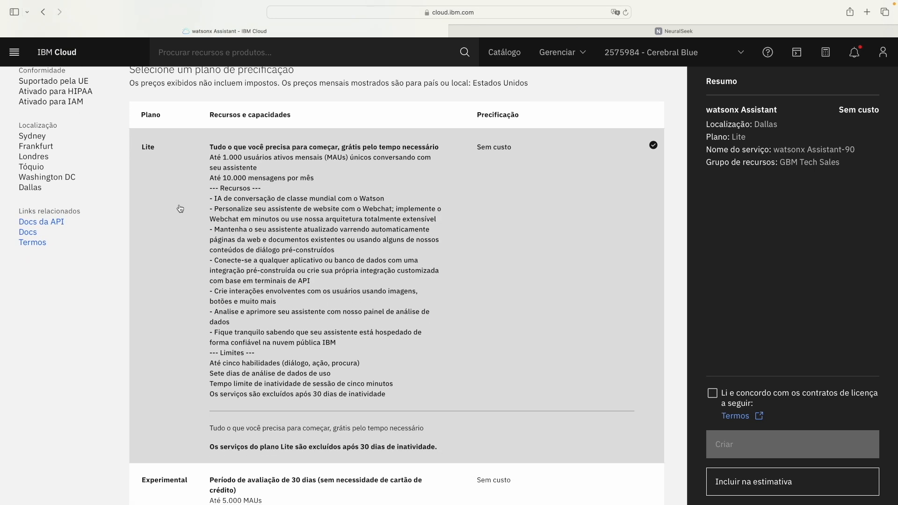
pyautogui.click(333, 212)
pyautogui.scroll(-20, 333, 212)
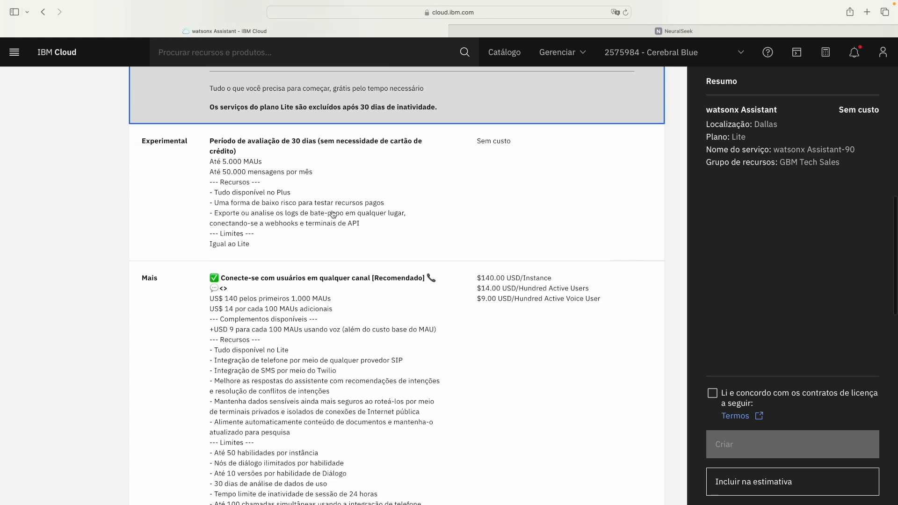
pyautogui.scroll(-4, 333, 215)
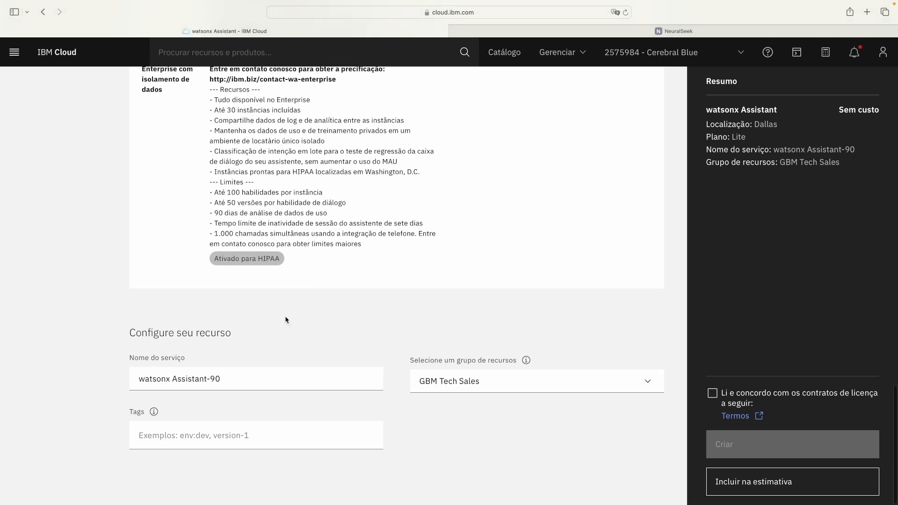
# Step: Rename the service to watsonx Assistant-BPT
pyautogui.click(266, 388)
pyautogui.press('BackSpace')
pyautogui.press('BackSpace')
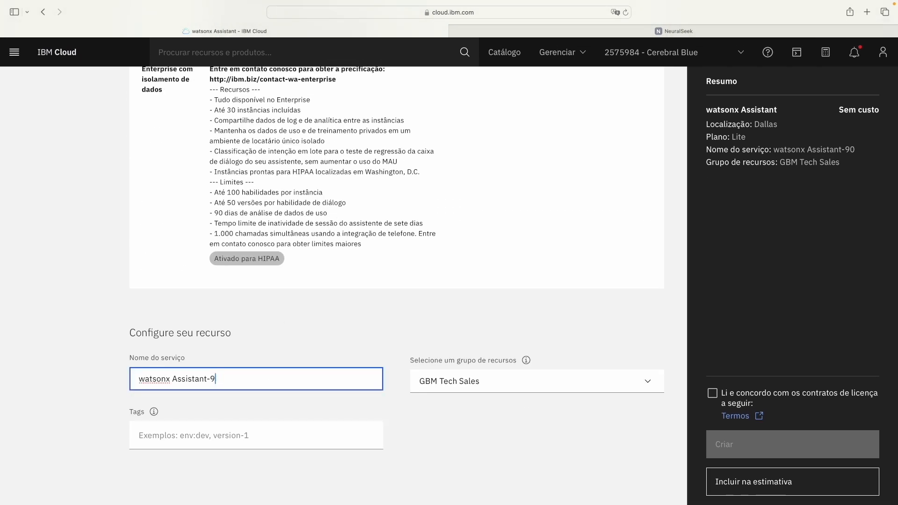
pyautogui.write('BPT')
pyautogui.scroll(2, 271, 383)
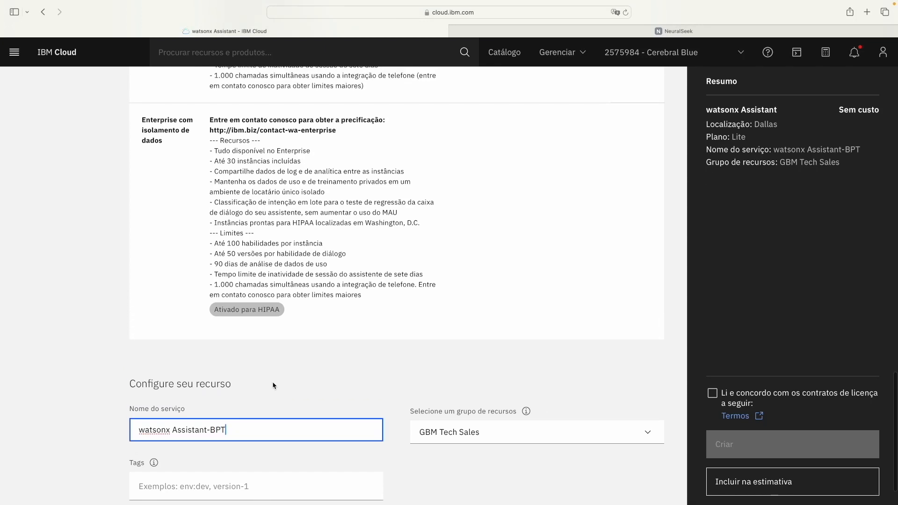
pyautogui.scroll(-2, 274, 385)
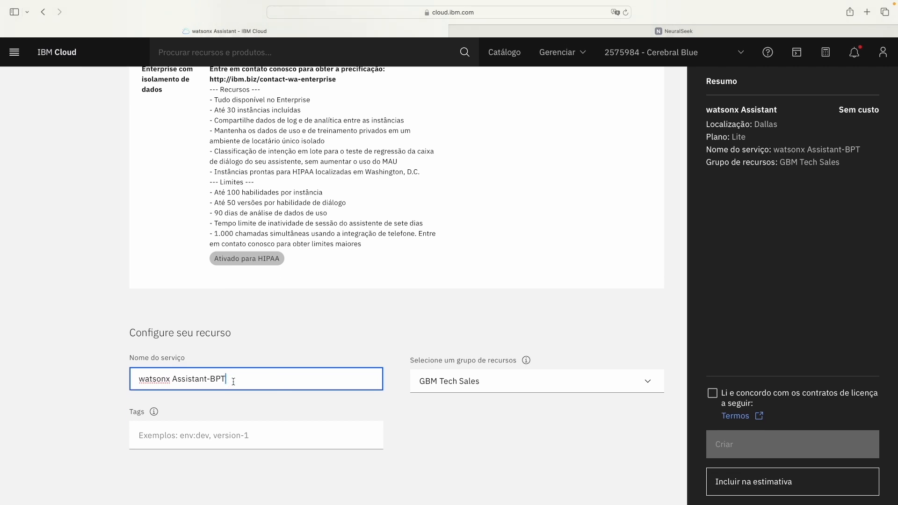
# Step: Place it in the LearningLabDemo resource group and add the tag brasil
pyautogui.click(440, 385)
pyautogui.click(437, 432)
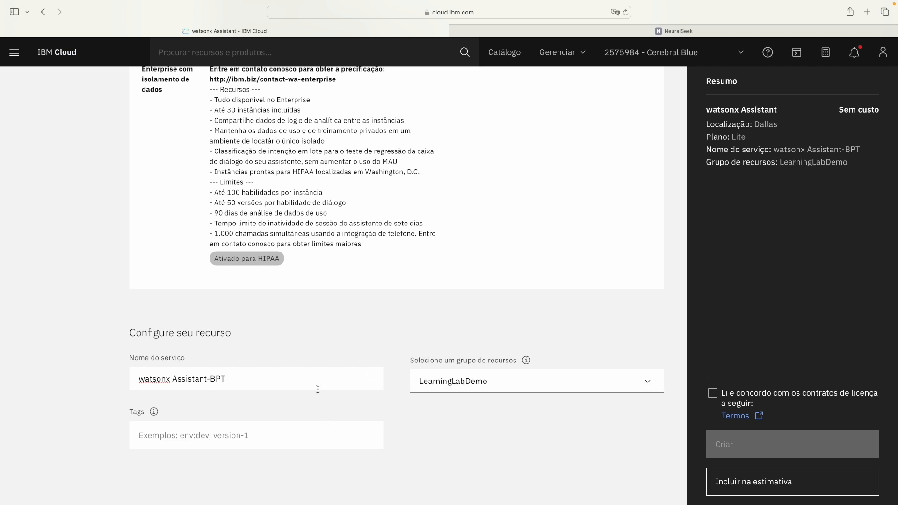
pyautogui.click(308, 435)
pyautogui.write('brasil')
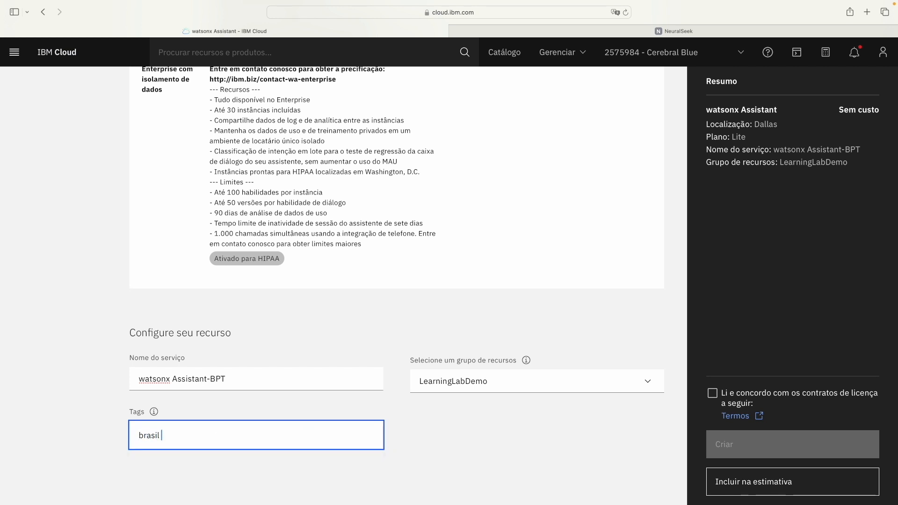
pyautogui.click(256, 468)
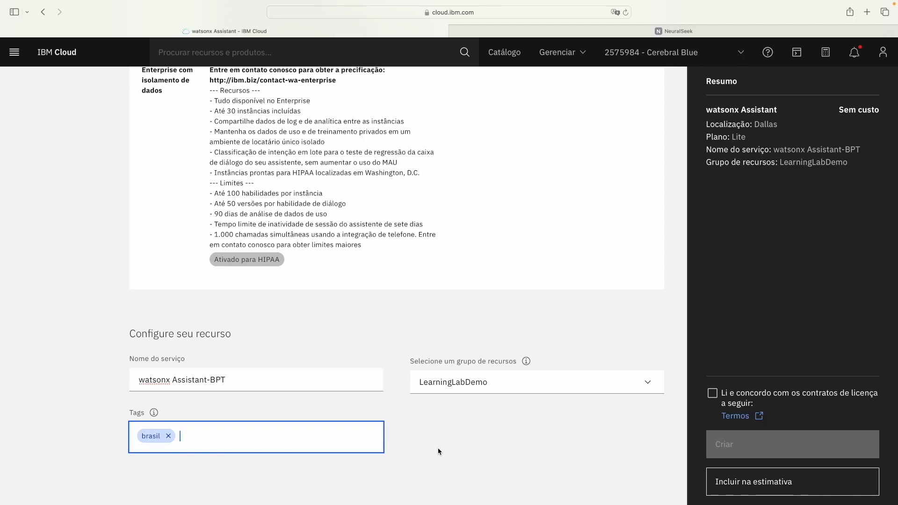
# Step: Accept the licence agreement and create the service
pyautogui.click(712, 394)
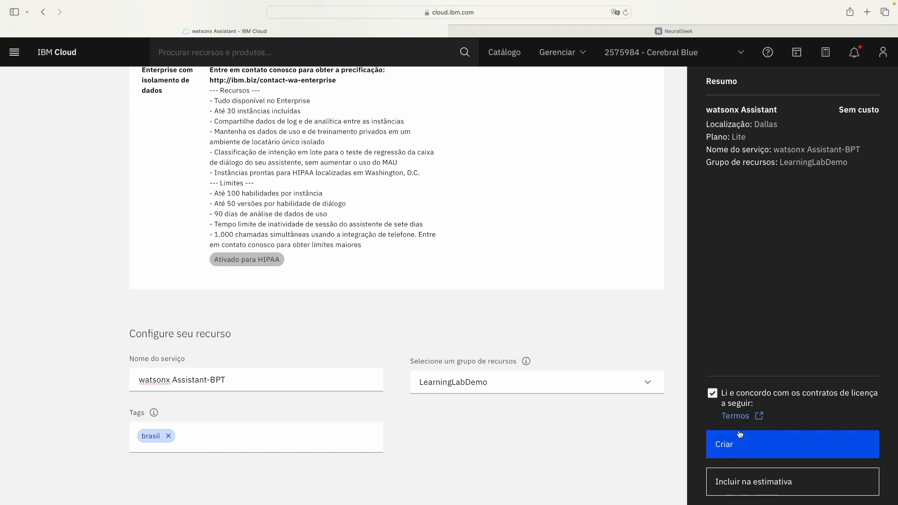
pyautogui.scroll(-1, 741, 434)
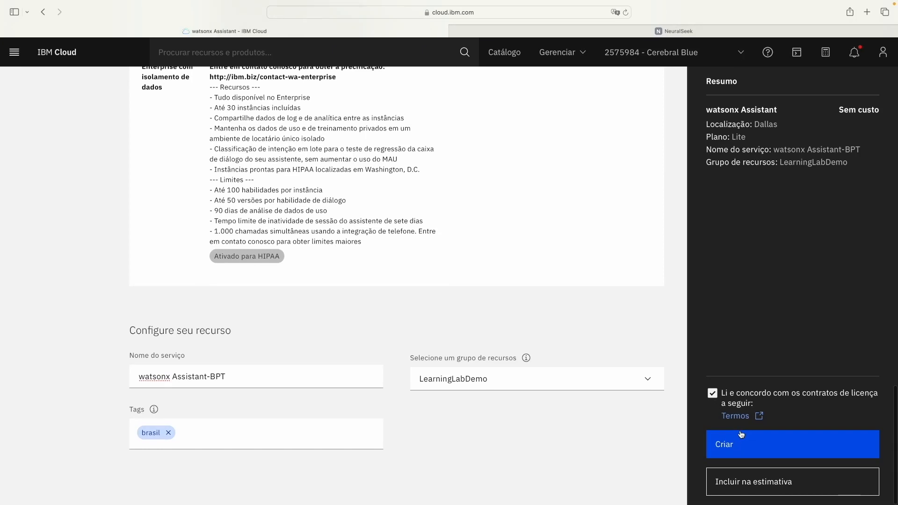
pyautogui.click(754, 444)
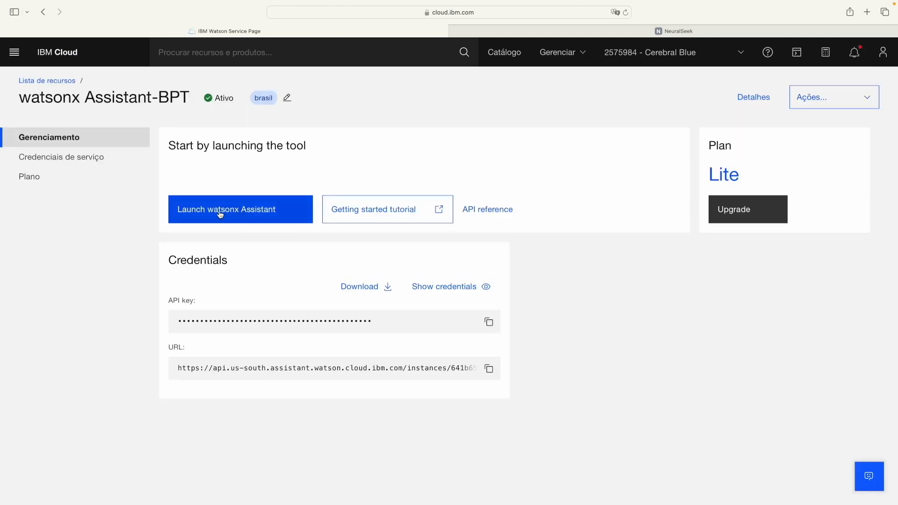
# Step: Launch watsonx Assistant from the service's Gerenciamento page
pyautogui.click(250, 217)
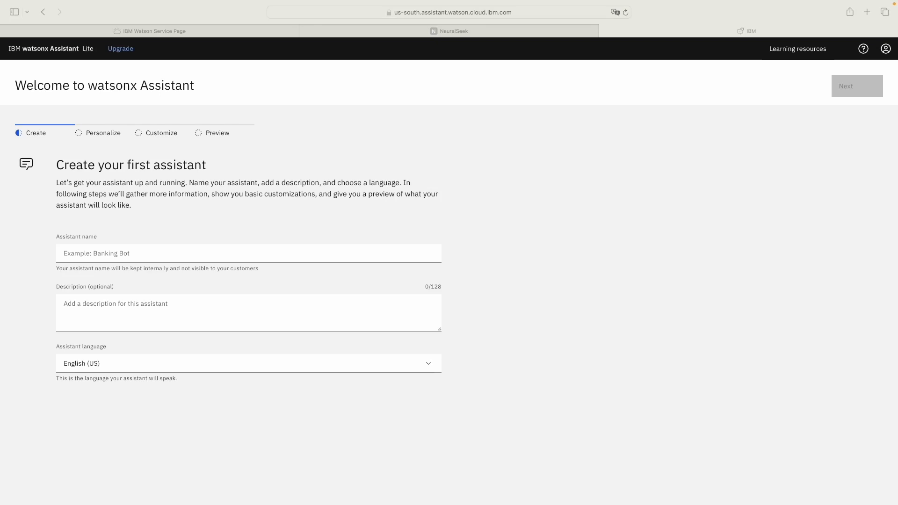
# Step: Paste 'IBM Learning Lab: NeuralSeek com Watson' as the assistant name and continue
pyautogui.click(309, 258)
pyautogui.write('IBM Learning Lab: NeuralSeek com Watson')
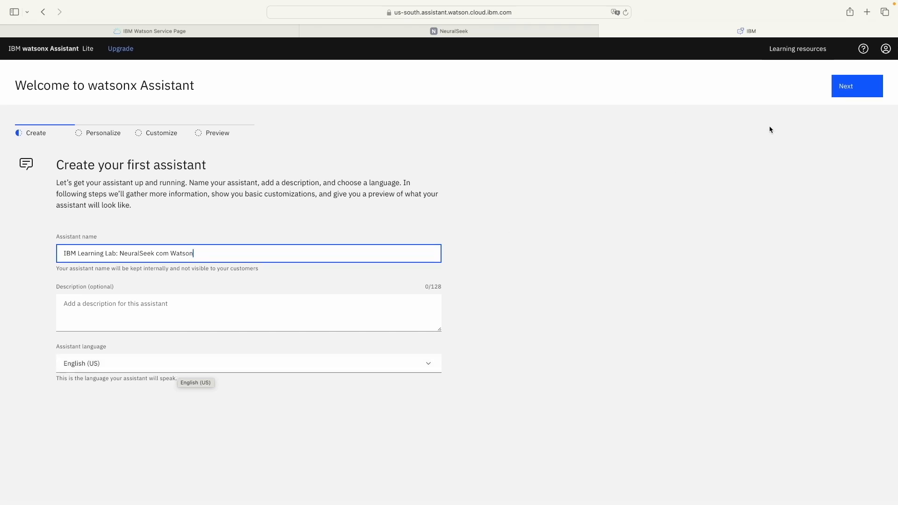
pyautogui.click(837, 93)
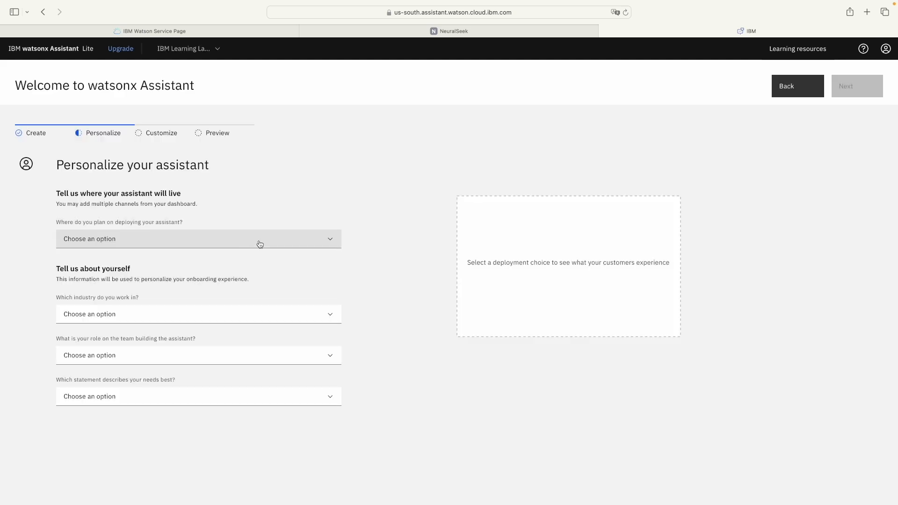
# Step: Set deployment to I'm not sure and industry to N/A (I am a student)
pyautogui.click(257, 241)
pyautogui.click(222, 311)
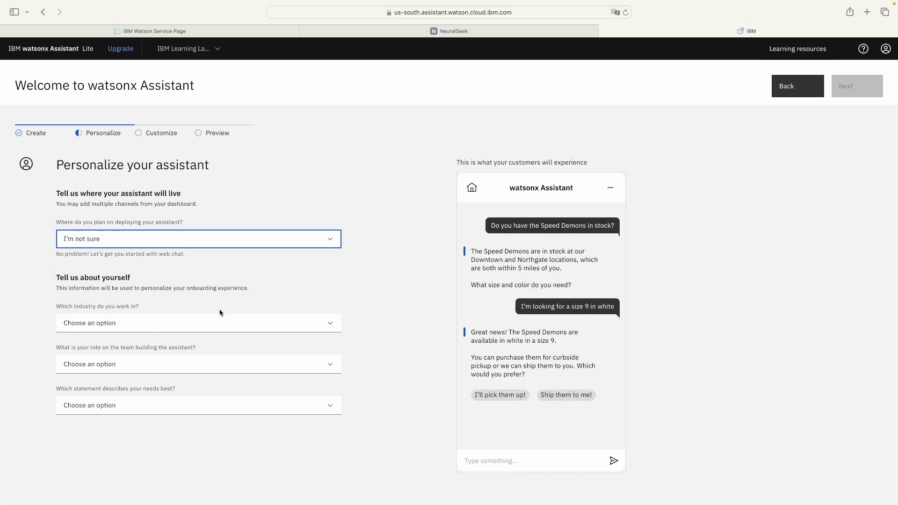
pyautogui.click(232, 323)
pyautogui.click(199, 449)
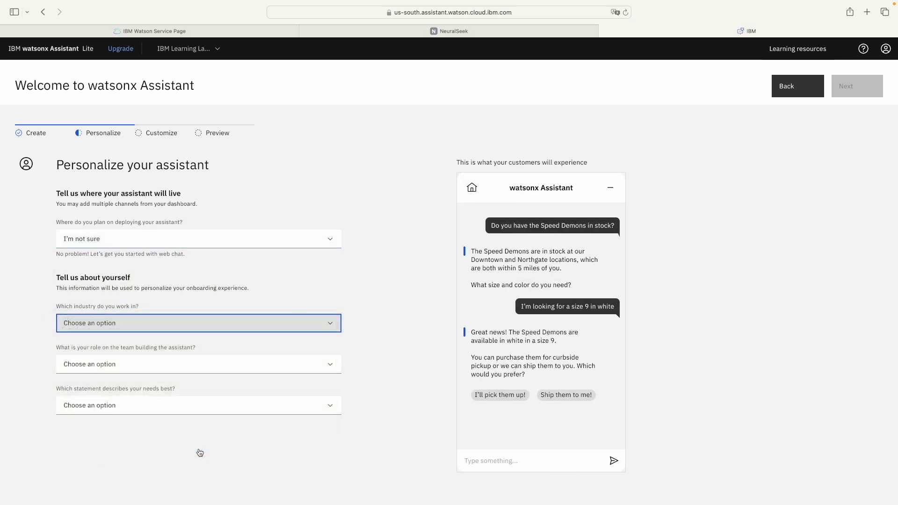
# Step: Set the role to Other as Student and needs to Not sure at this time, then continue
pyautogui.click(211, 373)
pyautogui.click(188, 423)
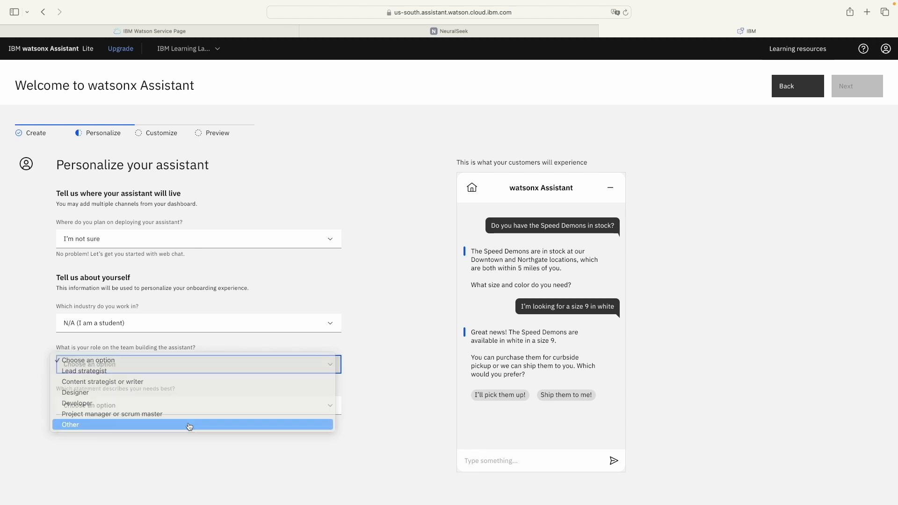
pyautogui.click(210, 407)
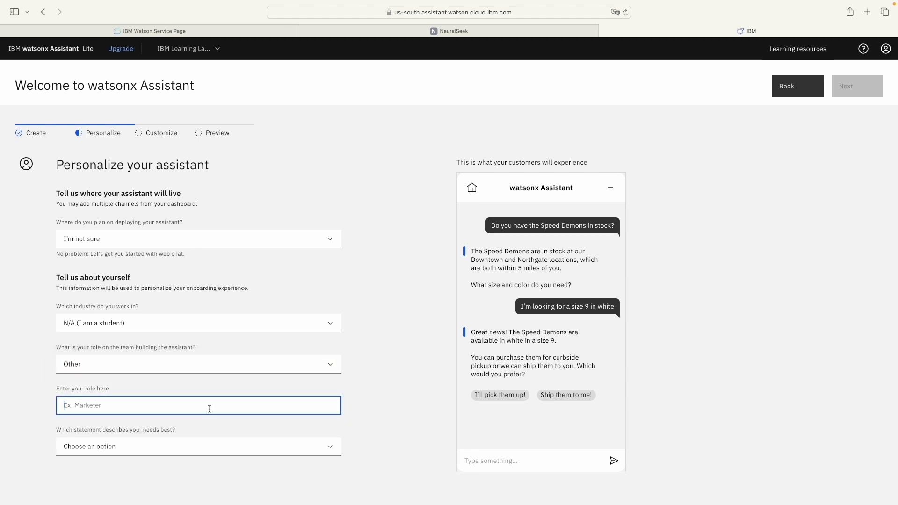
pyautogui.write('Student')
pyautogui.click(201, 447)
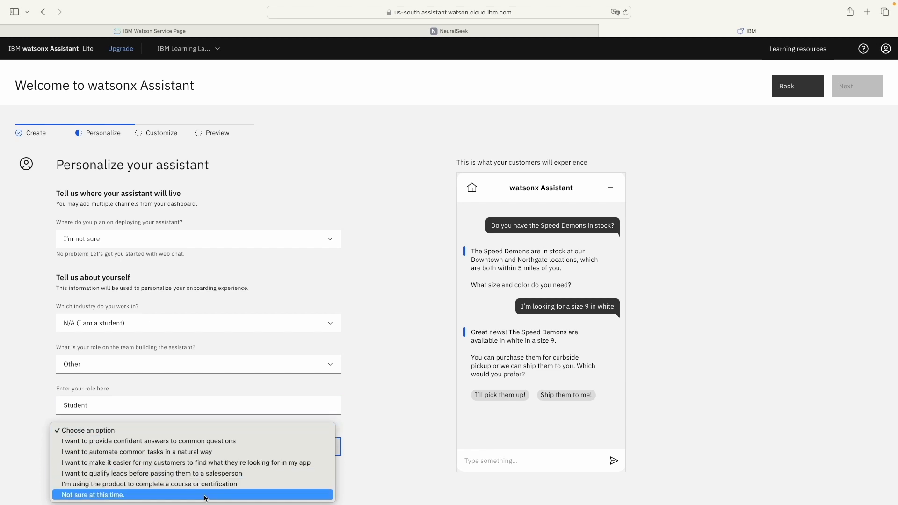
pyautogui.click(205, 496)
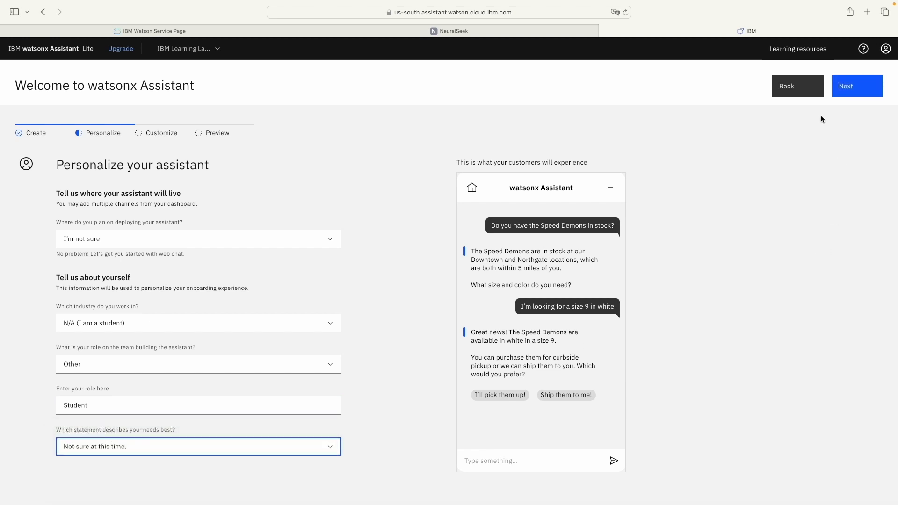
pyautogui.click(848, 86)
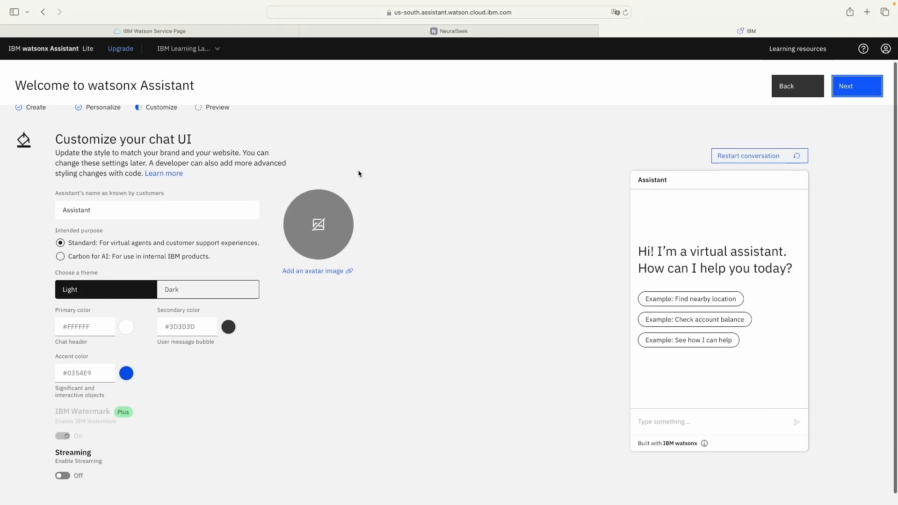
# Step: Review the default chat UI, pass through Preview, dismiss the success notice and create the assistant
pyautogui.scroll(-1, 359, 173)
pyautogui.scroll(-1, 358, 173)
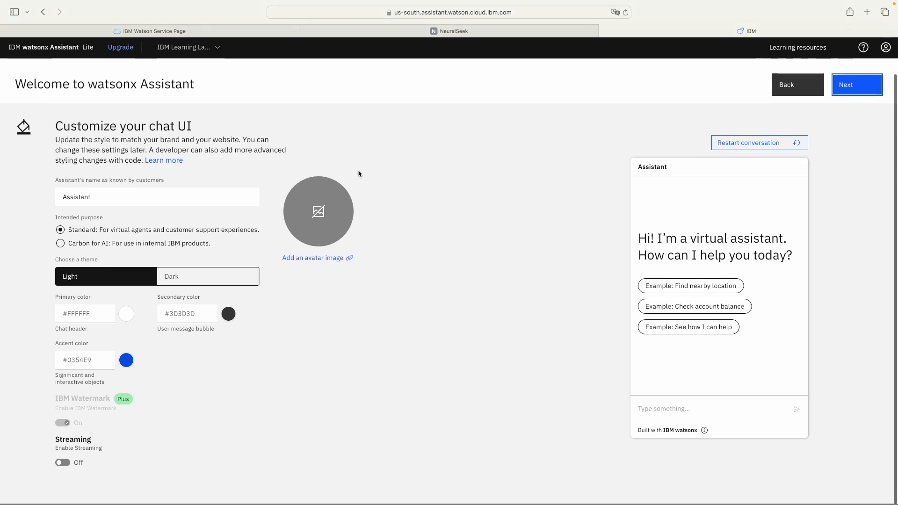
pyautogui.scroll(3, 359, 173)
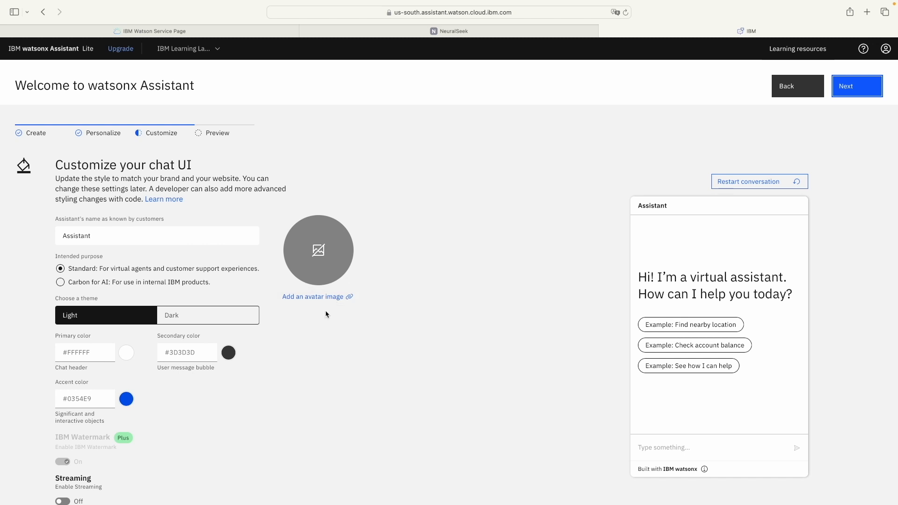
pyautogui.scroll(-4, 326, 314)
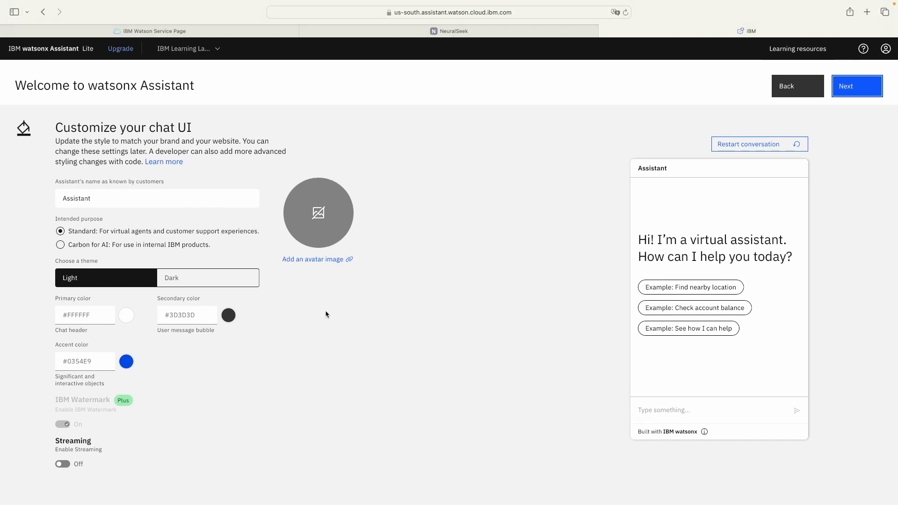
pyautogui.scroll(4, 325, 314)
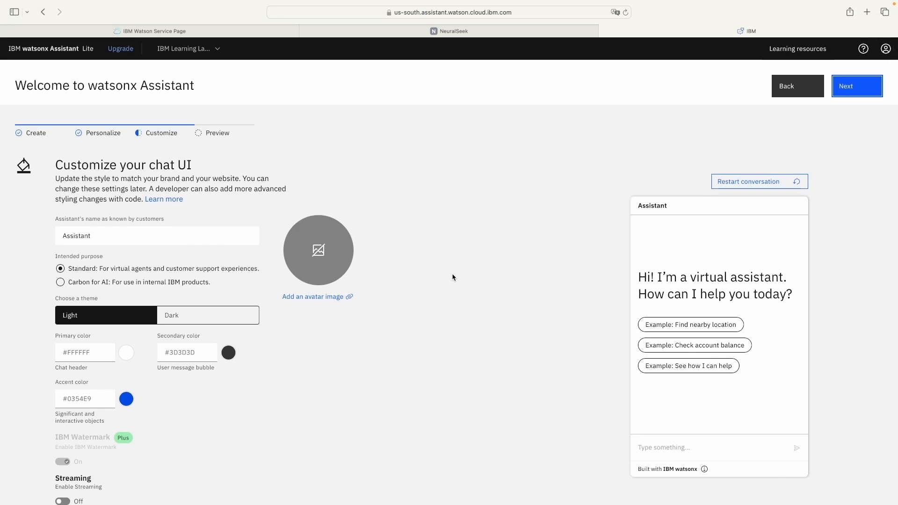
pyautogui.click(859, 89)
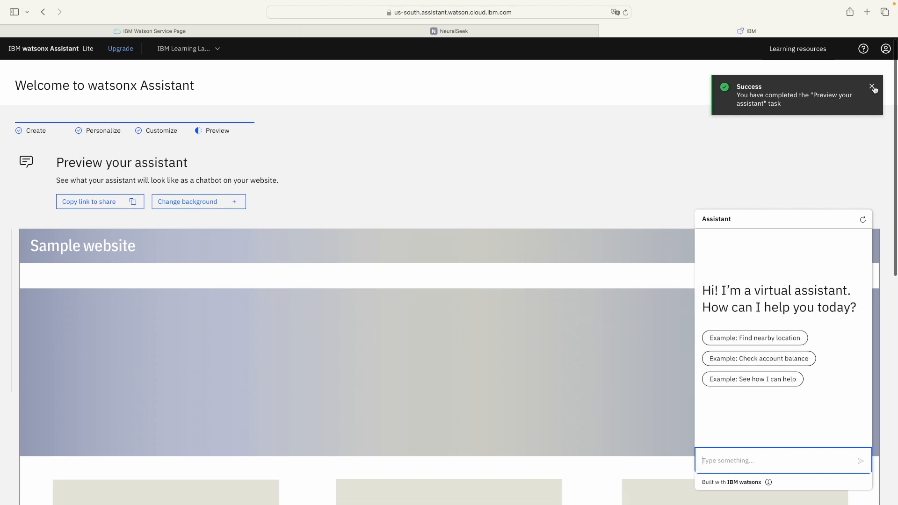
pyautogui.click(873, 88)
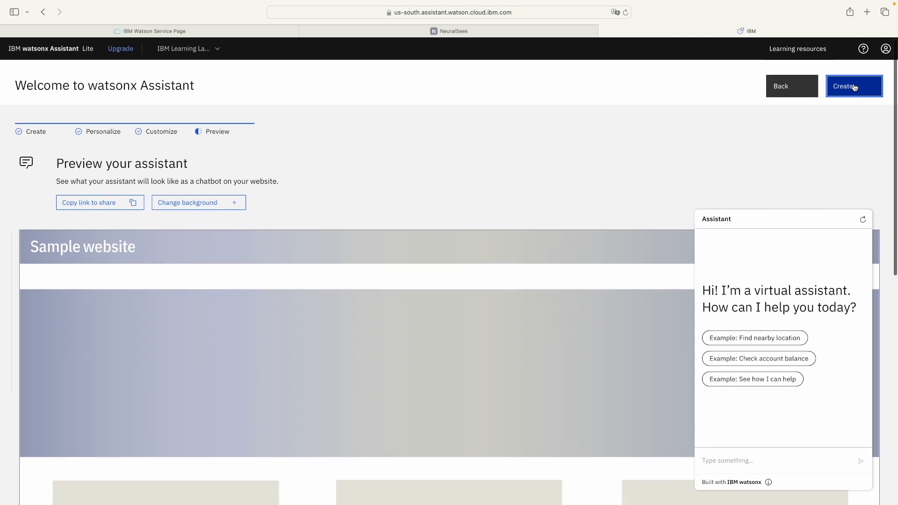
pyautogui.click(854, 87)
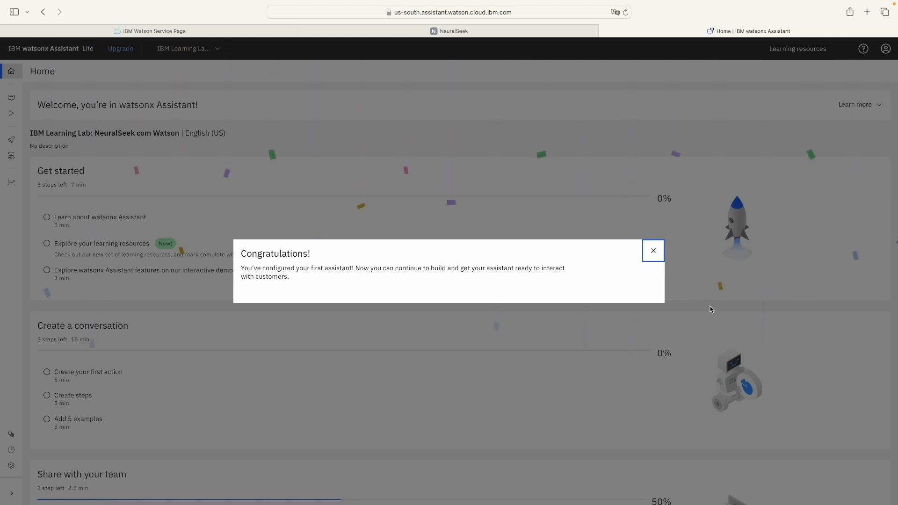
# Step: Close the Congratulations dialog on the new assistant's Home page
pyautogui.click(227, 277)
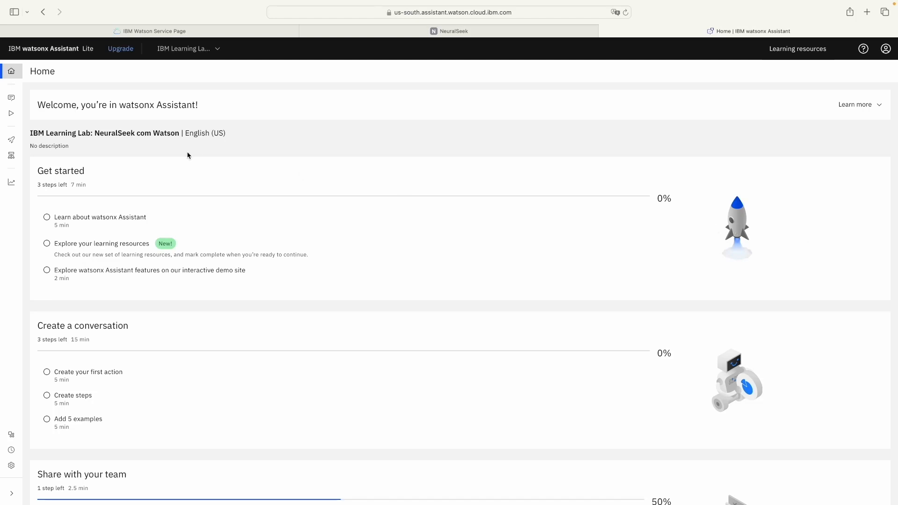
pyautogui.moveTo(16, 114)
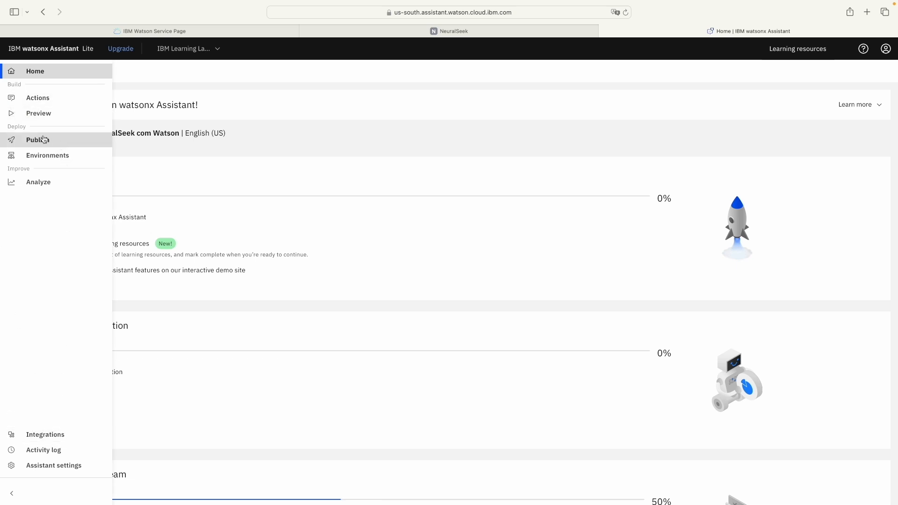
# Step: From Integrations, choose Build custom extension in the Extensions section
pyautogui.click(38, 440)
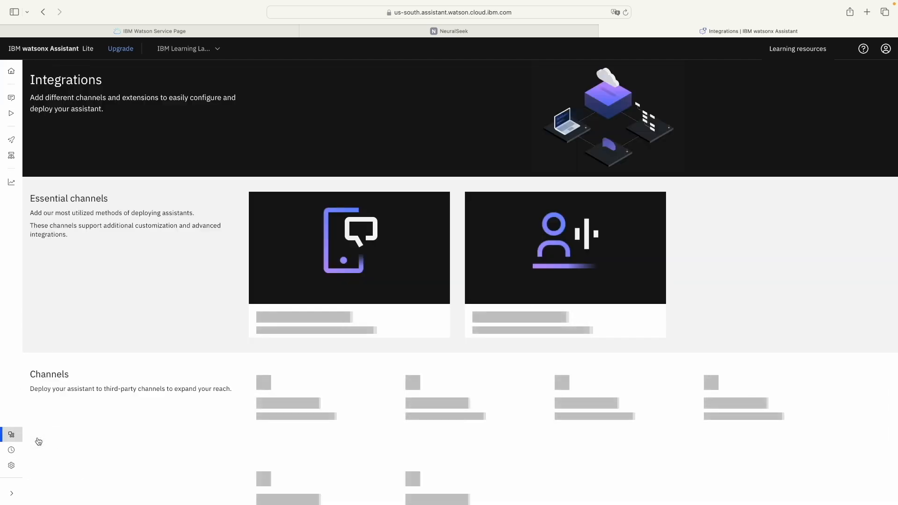
pyautogui.scroll(-9, 251, 417)
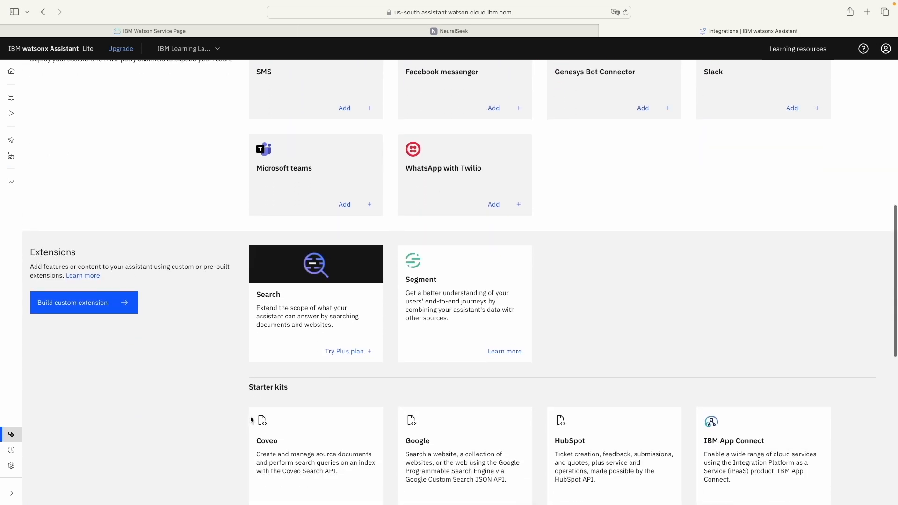
pyautogui.click(74, 310)
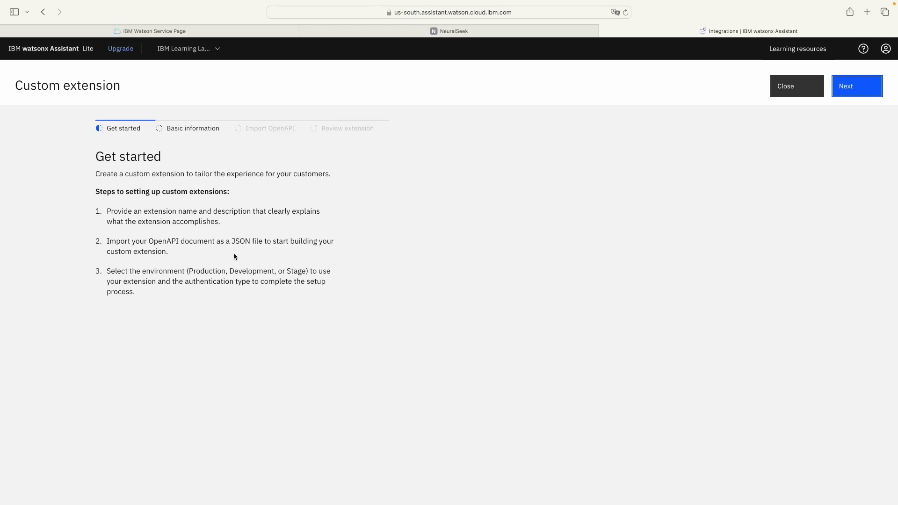
# Step: Name the custom extension 'IBM Learning Lab: NeuralSeek com Watson' and advance to the OpenAPI import step
pyautogui.click(852, 90)
pyautogui.click(291, 227)
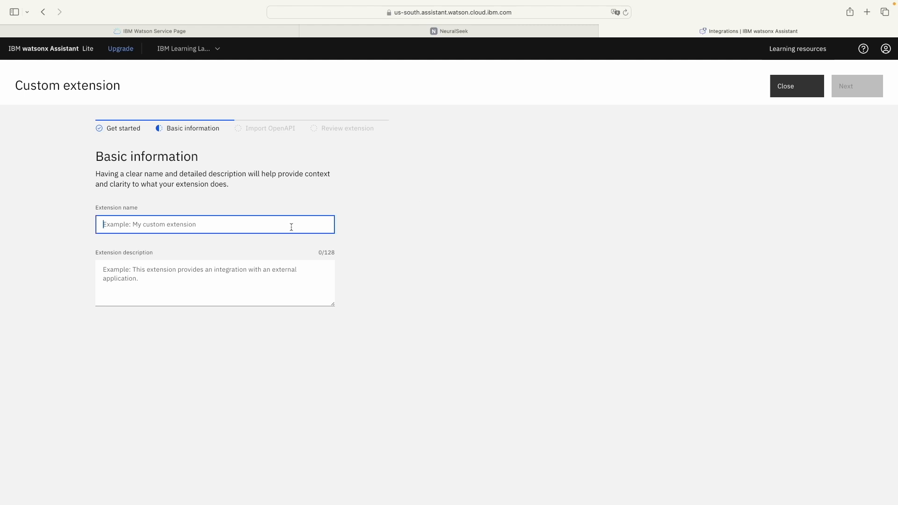
pyautogui.write('IBM Learning Lab: NeuralSeek com Watson')
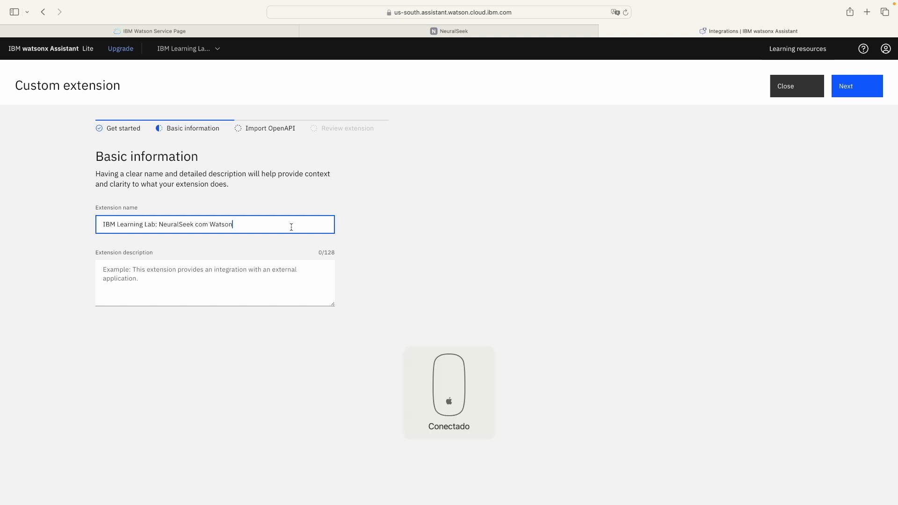
pyautogui.click(845, 88)
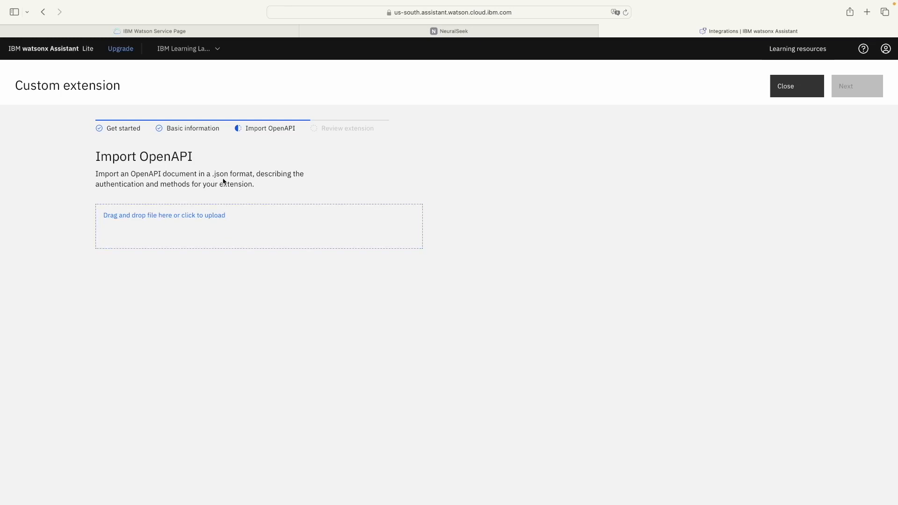
# Step: On NeuralSeek's Integrate page, decline saving the password and copy the API key
pyautogui.click(377, 33)
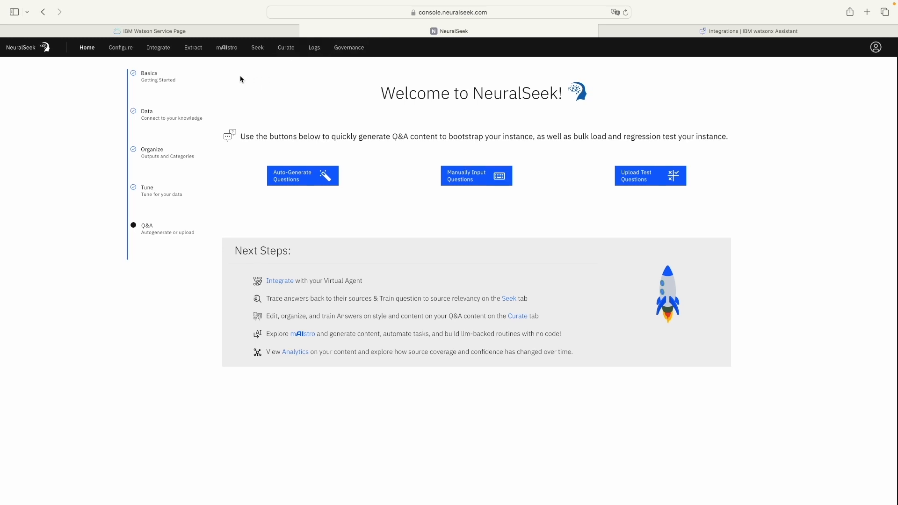
pyautogui.click(159, 49)
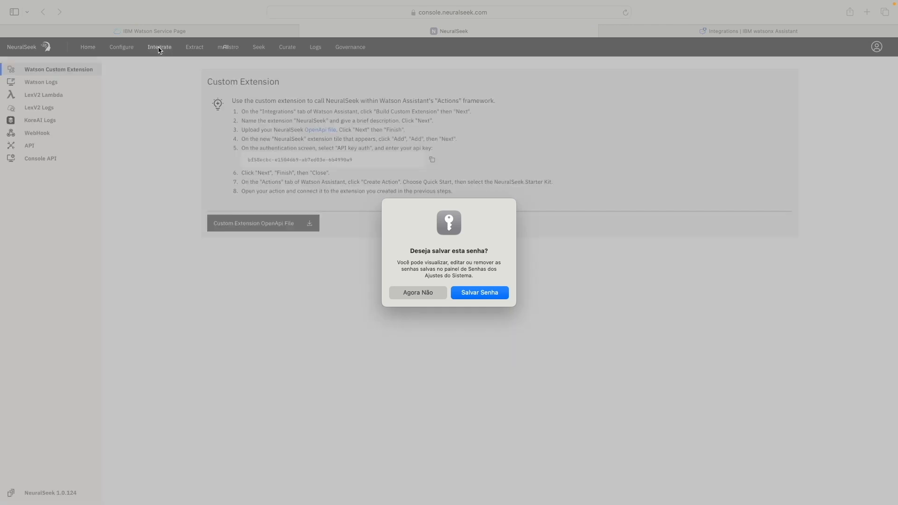
pyautogui.click(430, 293)
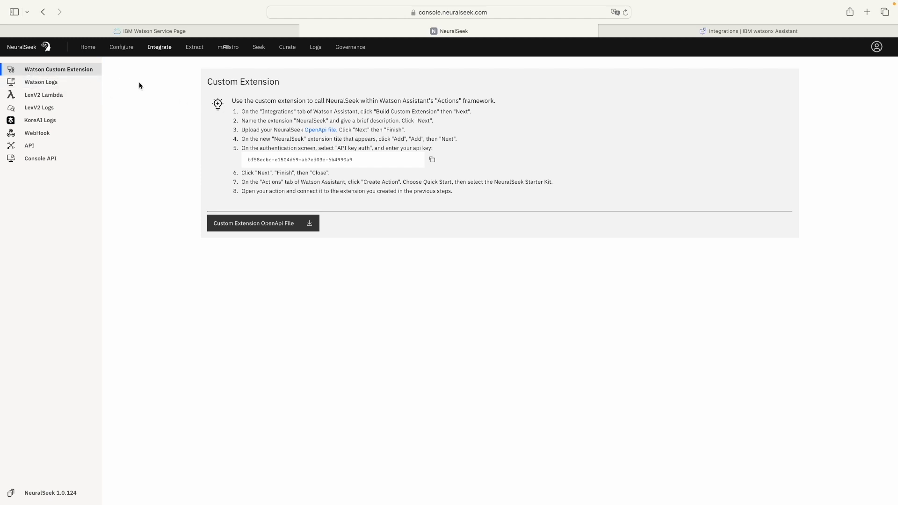
pyautogui.click(433, 160)
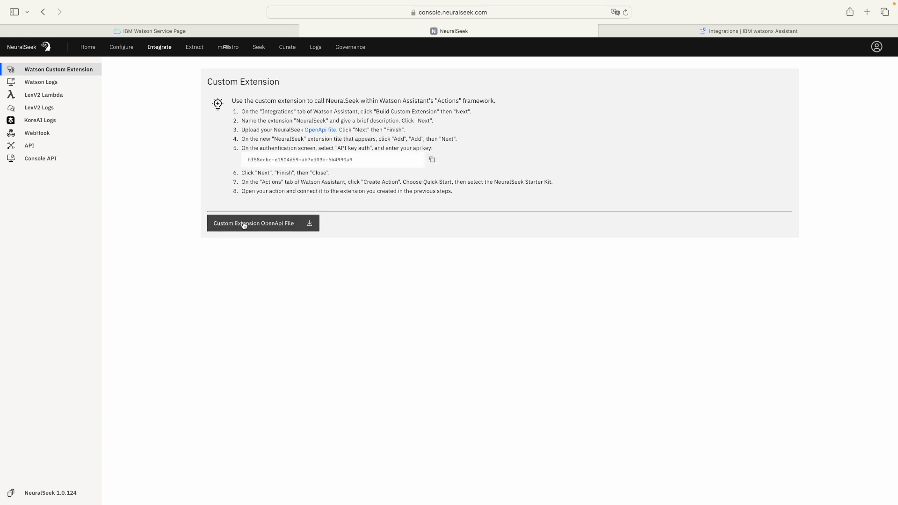
# Step: Download the custom extension OpenAPI file as NeuralSeek.json into Downloads, then return to watsonx
pyautogui.click(309, 224)
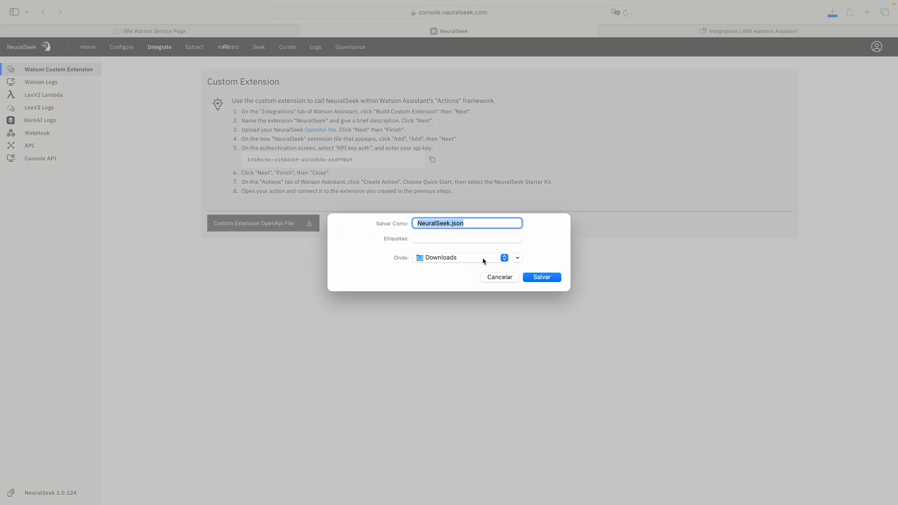
pyautogui.click(540, 278)
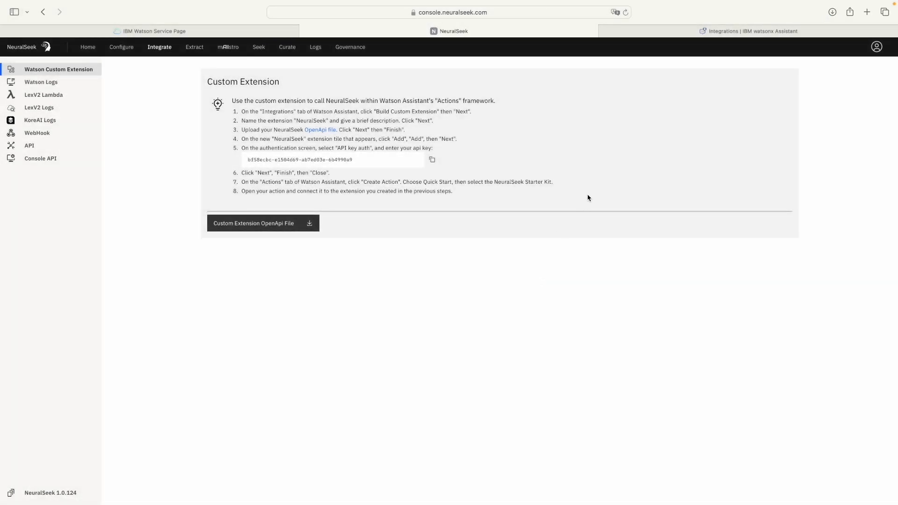
pyautogui.click(619, 33)
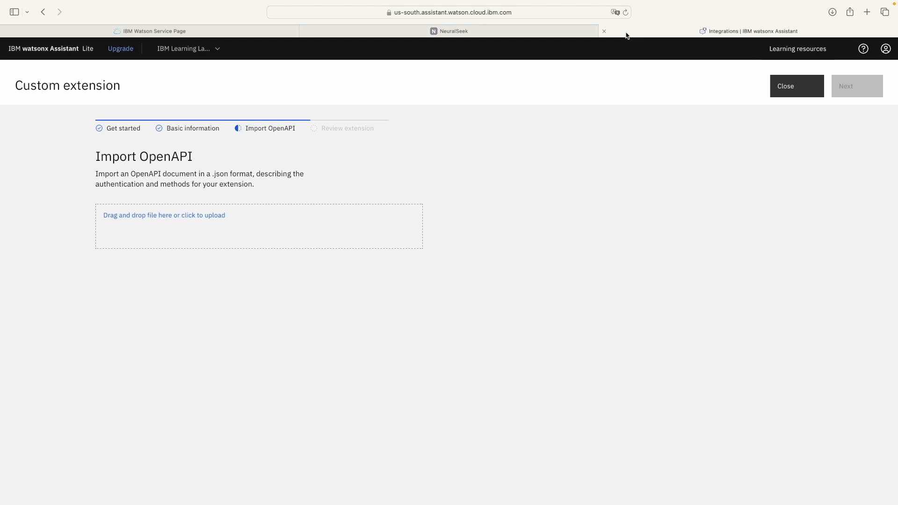
# Step: Upload NeuralSeek.json from Downloads as the extension's OpenAPI document
pyautogui.click(203, 216)
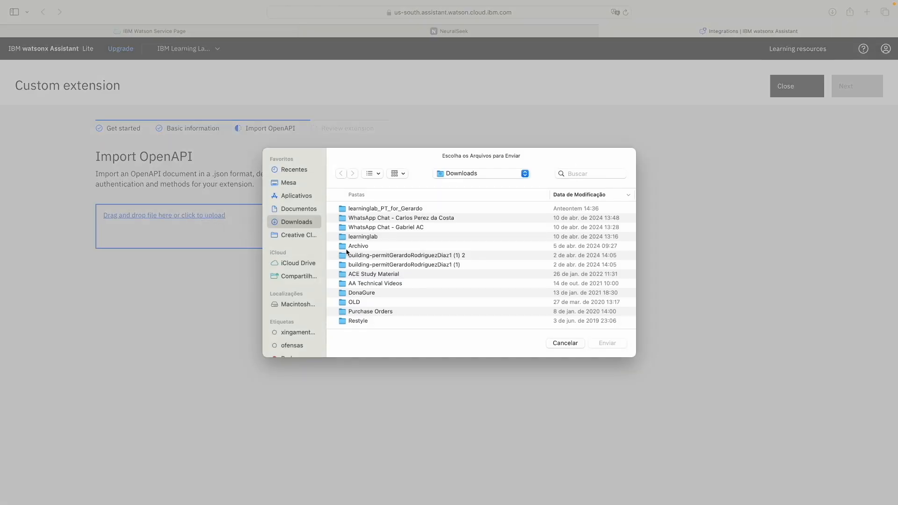
pyautogui.scroll(-10, 382, 260)
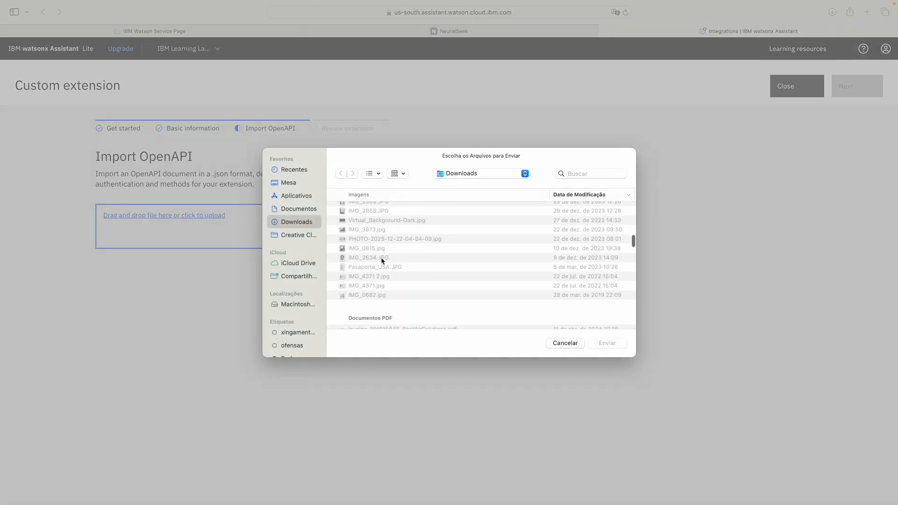
pyautogui.scroll(-10, 382, 261)
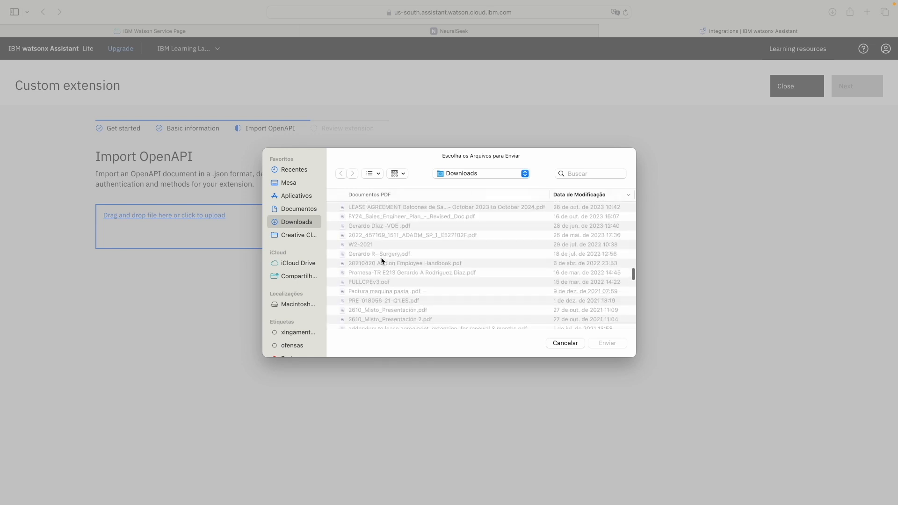
pyautogui.scroll(-10, 382, 261)
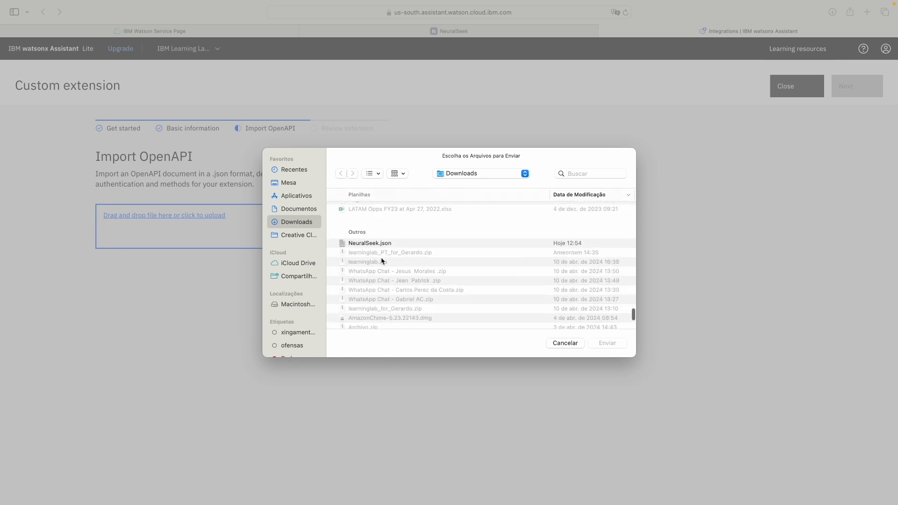
pyautogui.scroll(3, 381, 260)
pyautogui.click(381, 274)
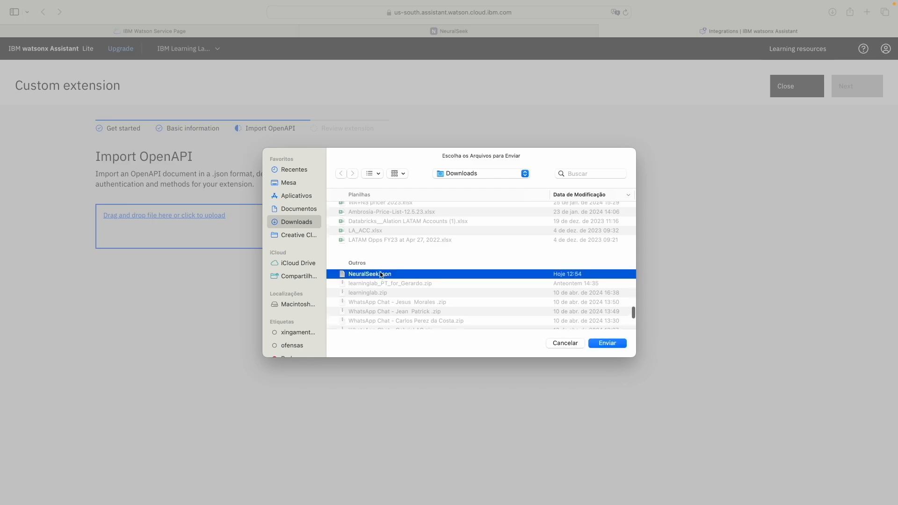
pyautogui.click(607, 343)
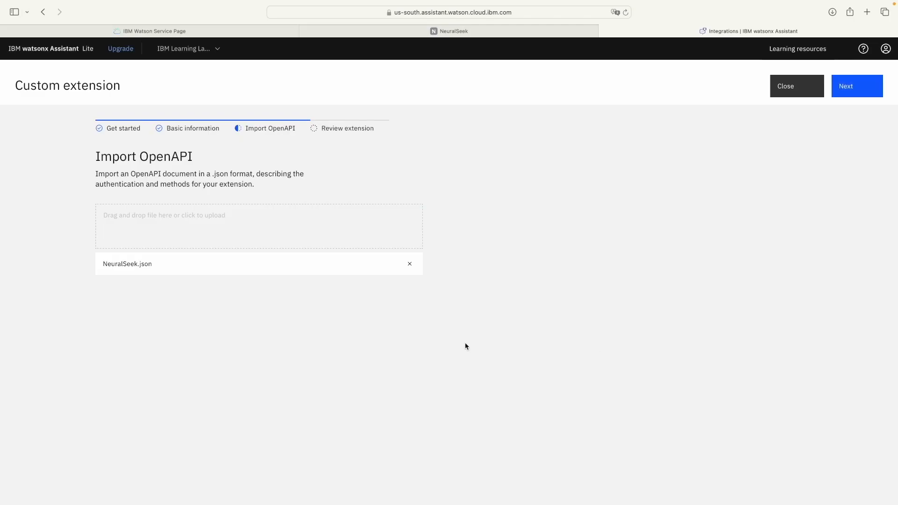
# Step: Review the imported extension's operation tables and finish creating the NeuralSeek custom extension
pyautogui.click(849, 86)
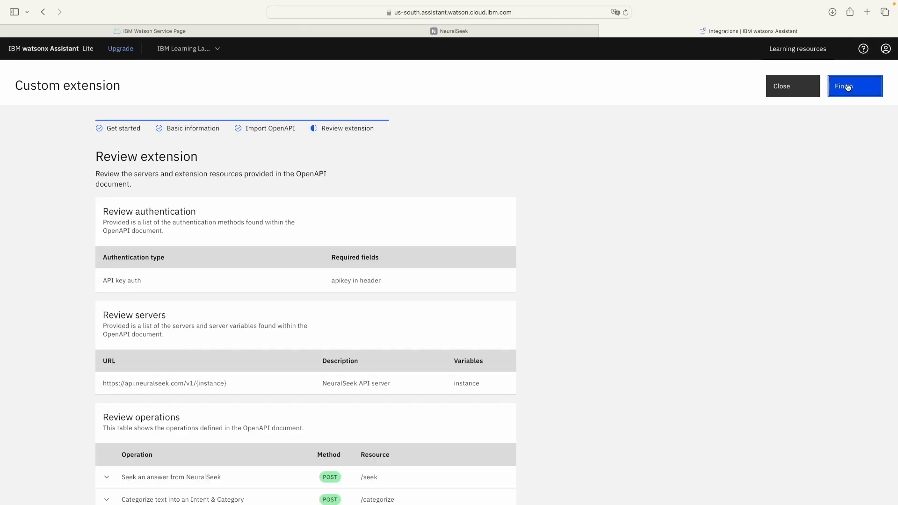
pyautogui.scroll(-5, 633, 195)
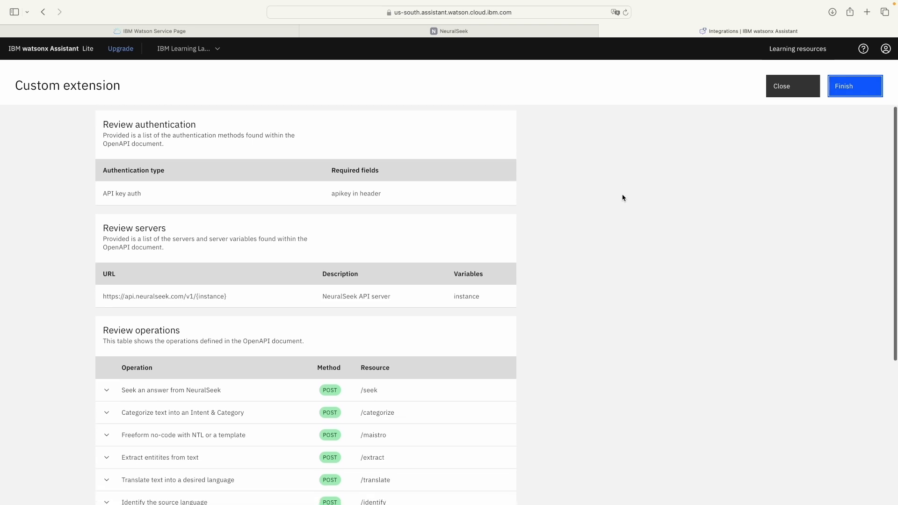
pyautogui.scroll(-9, 622, 197)
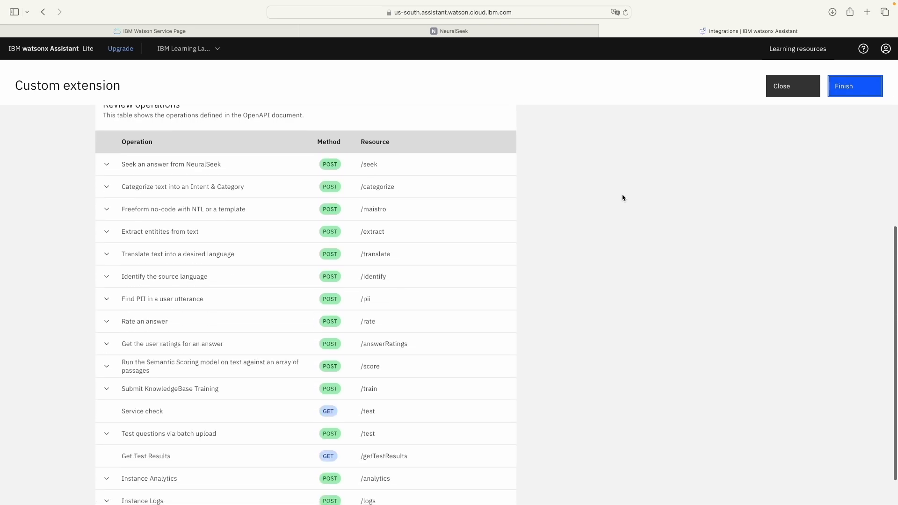
pyautogui.scroll(4, 622, 198)
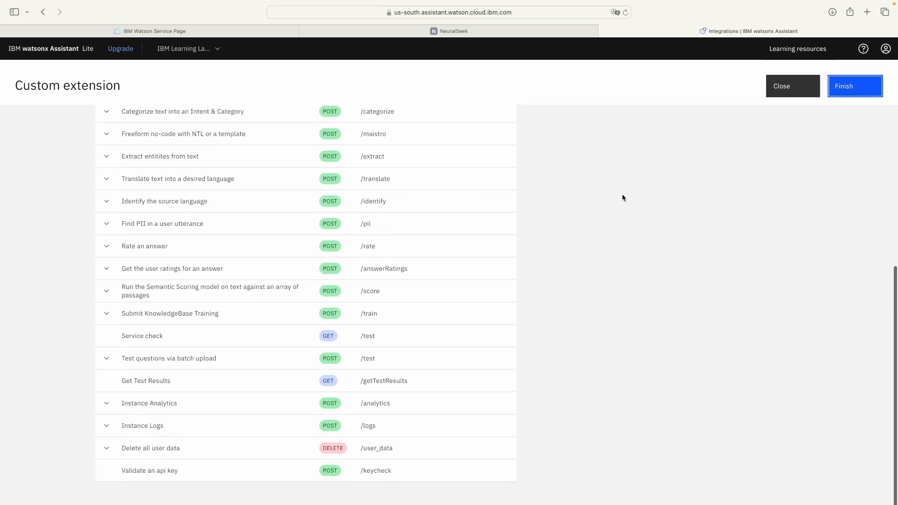
pyautogui.scroll(-1, 623, 198)
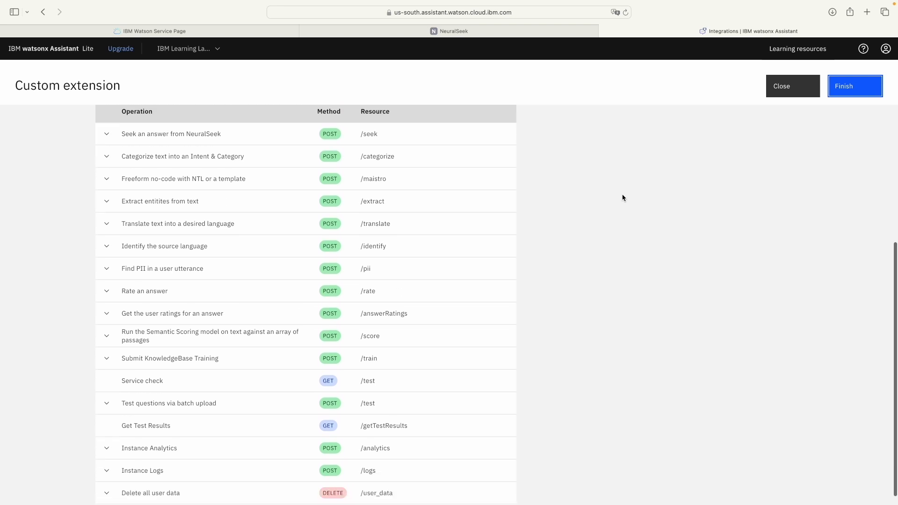
pyautogui.click(857, 88)
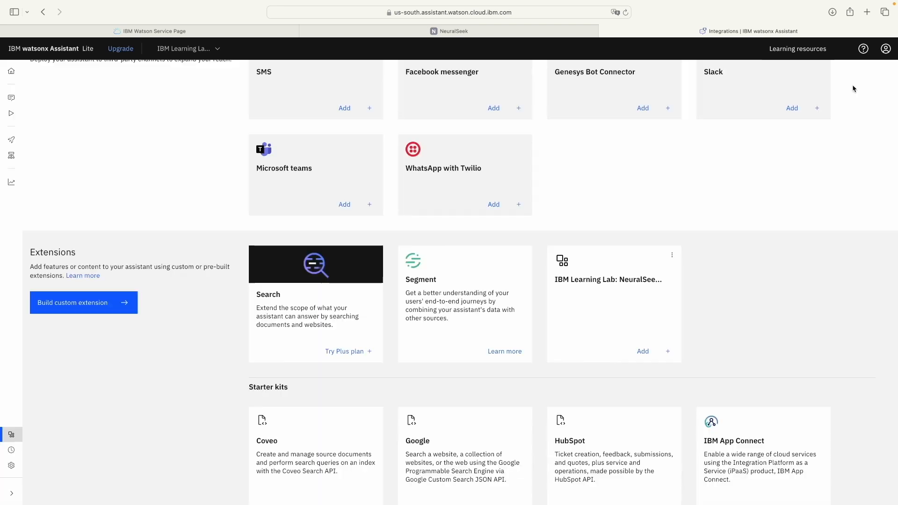
# Step: Add the NeuralSeek extension card to the assistant and confirm the add dialog
pyautogui.scroll(1, 697, 304)
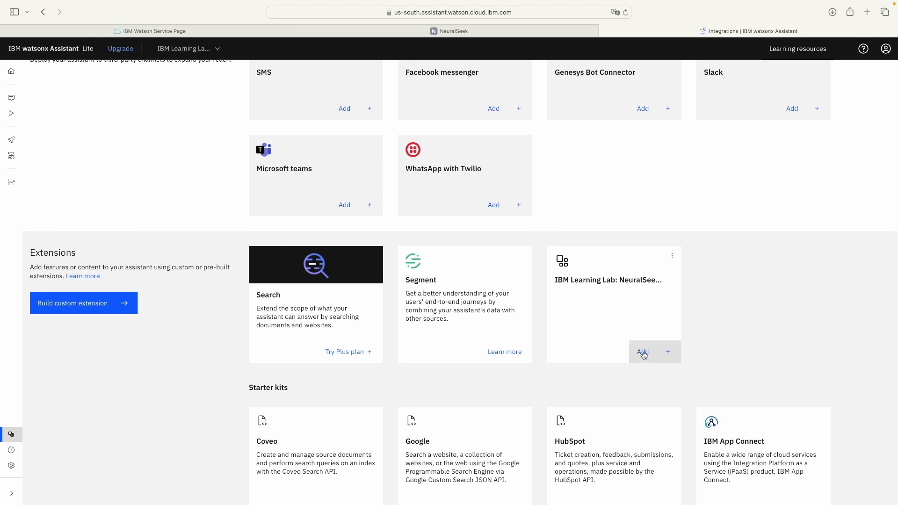
pyautogui.scroll(1, 612, 348)
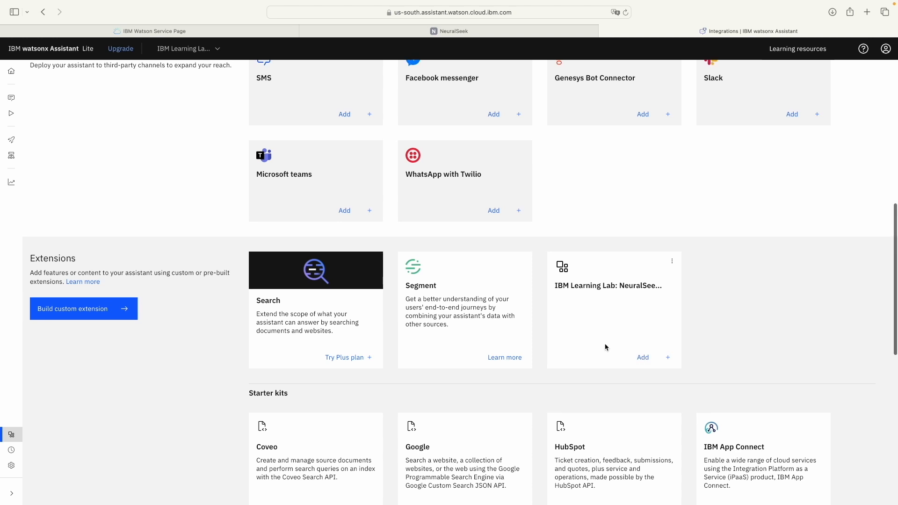
pyautogui.click(643, 358)
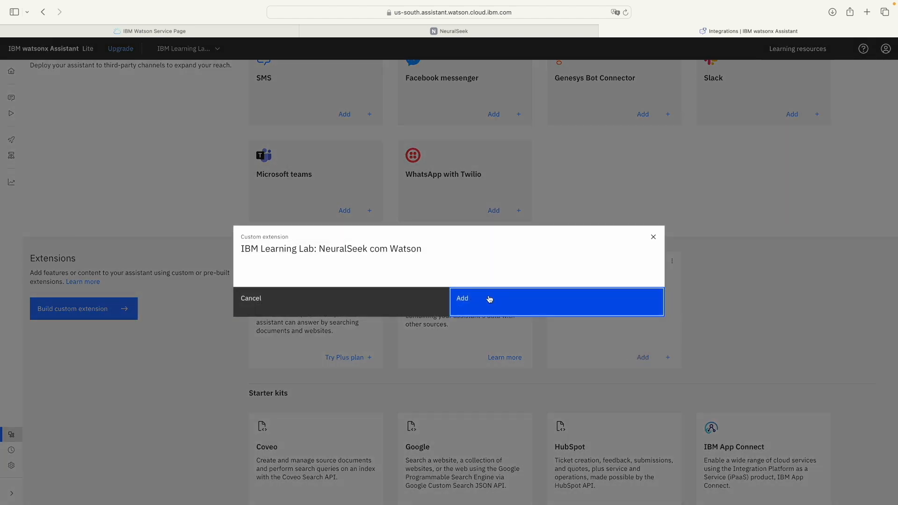
pyautogui.click(489, 299)
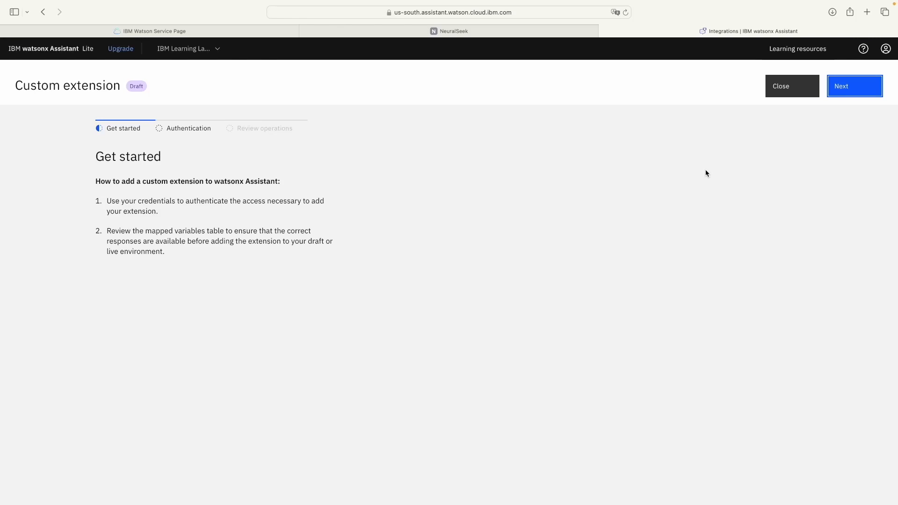
# Step: Set authentication to API key auth and paste the API key copied from NeuralSeek
pyautogui.click(849, 93)
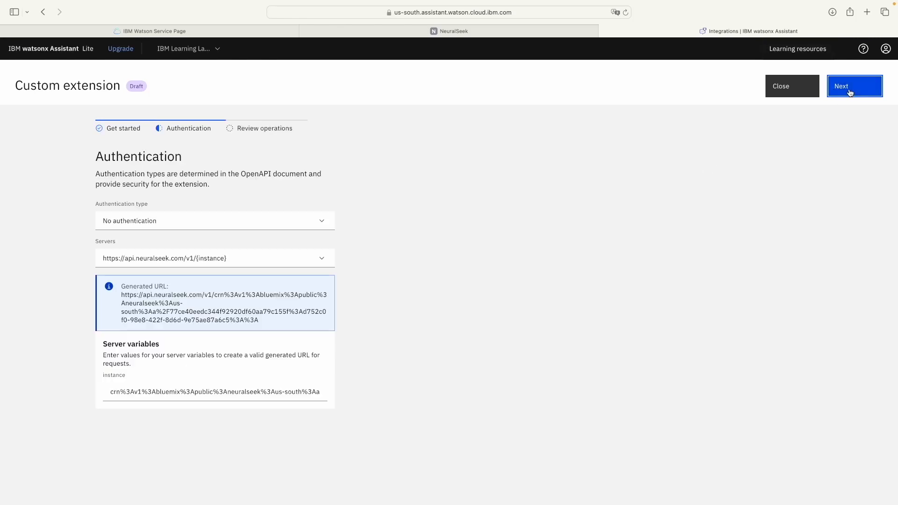
pyautogui.click(275, 224)
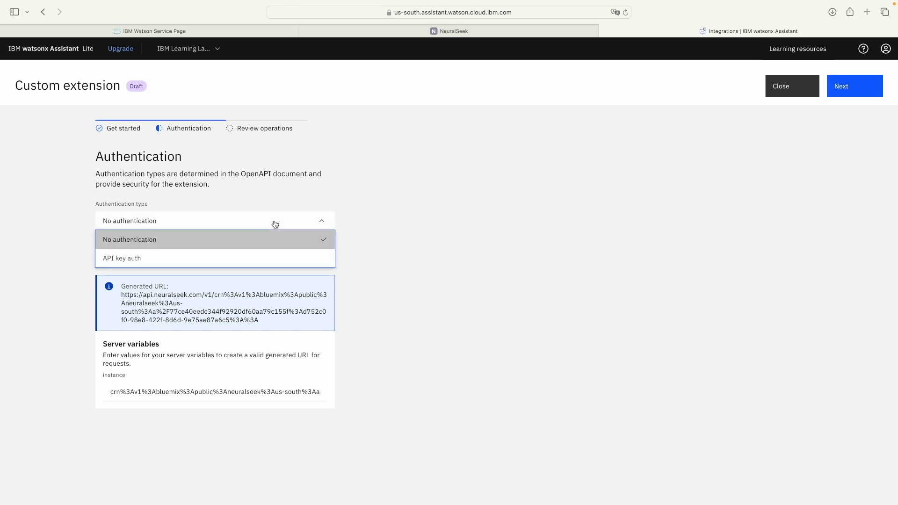
pyautogui.click(131, 260)
pyautogui.click(134, 260)
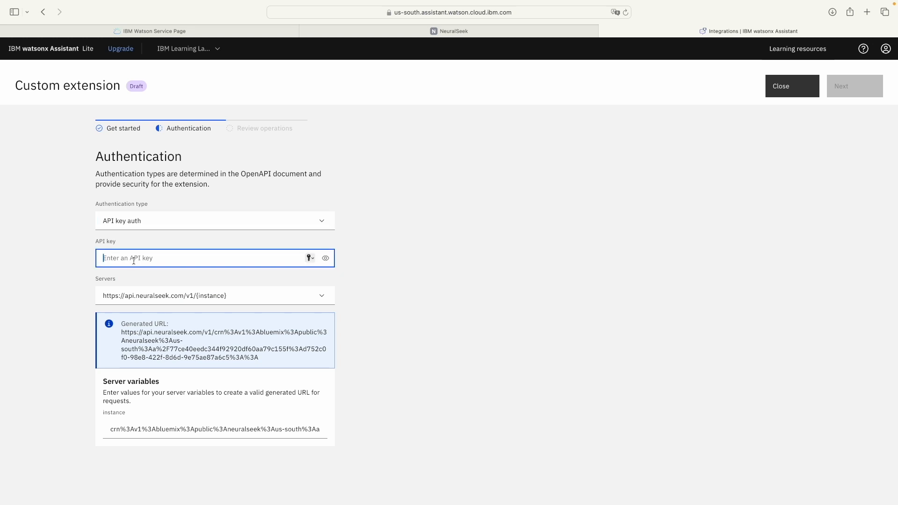
pyautogui.click(384, 31)
pyautogui.click(432, 159)
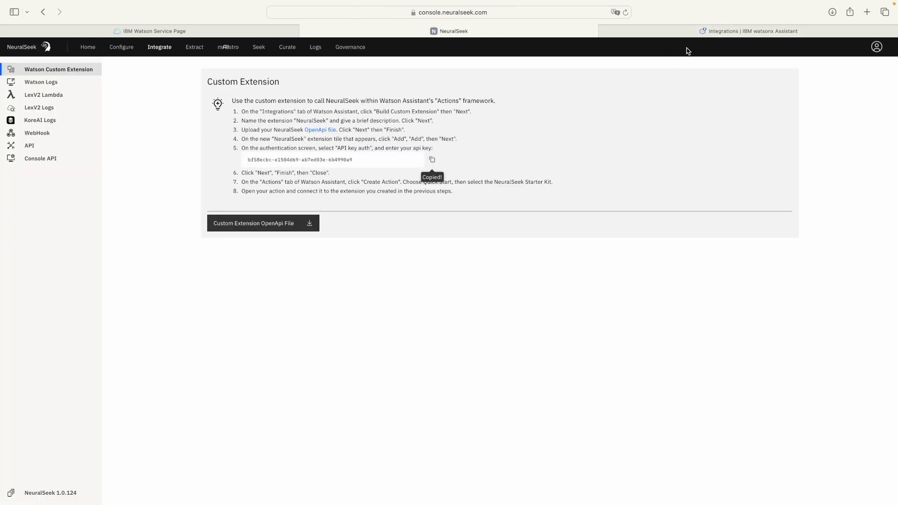
pyautogui.click(695, 32)
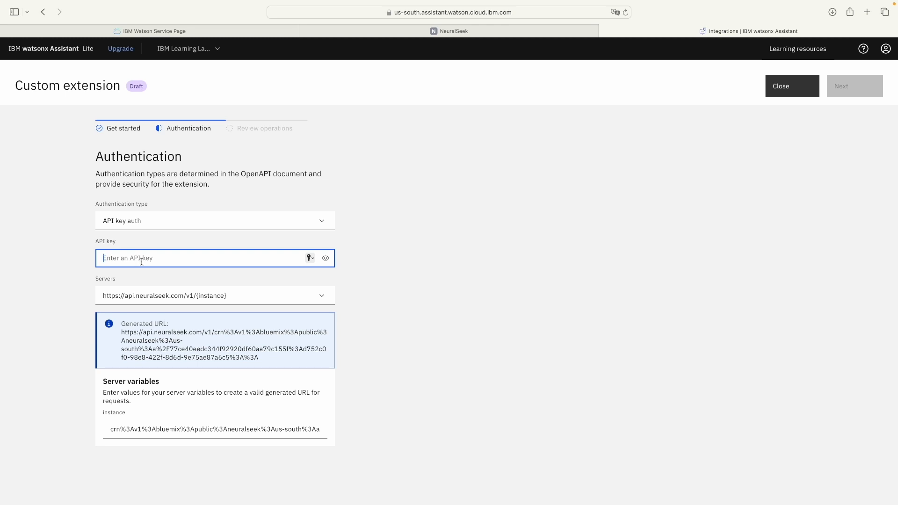
pyautogui.press('super+v')
# Step: Keep the existing server URL and continue to Review operations
pyautogui.scroll(-1, 229, 262)
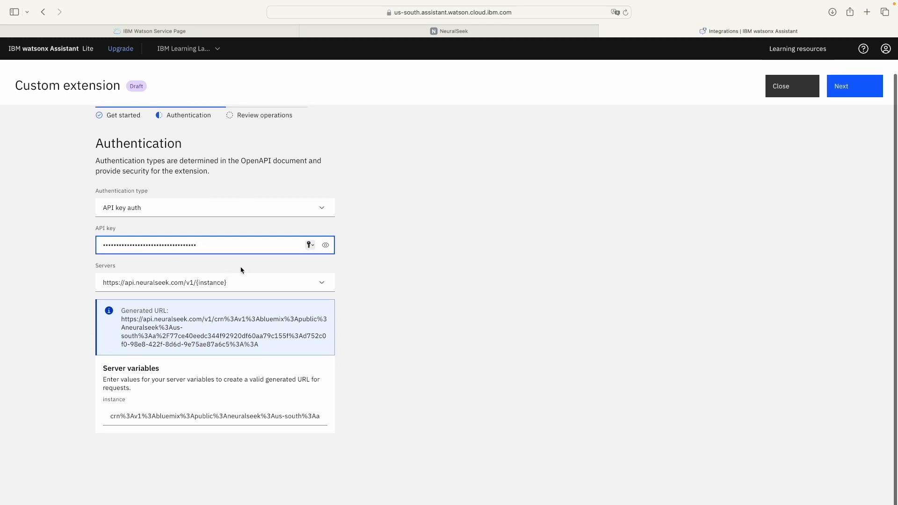
pyautogui.click(308, 284)
pyautogui.click(200, 283)
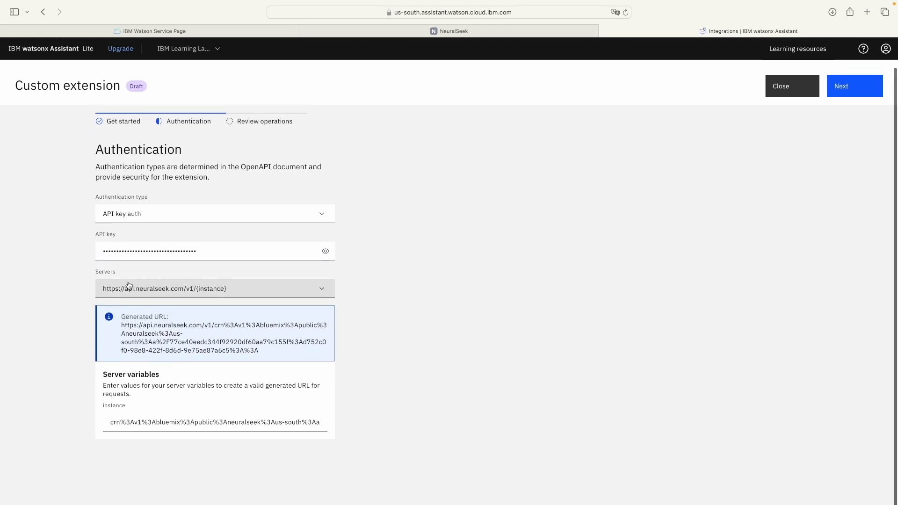
pyautogui.scroll(1, 388, 326)
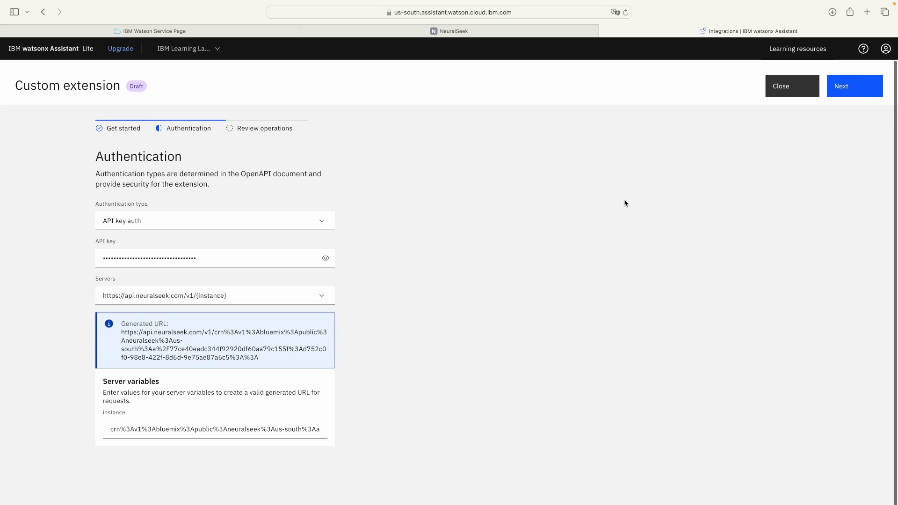
pyautogui.click(856, 89)
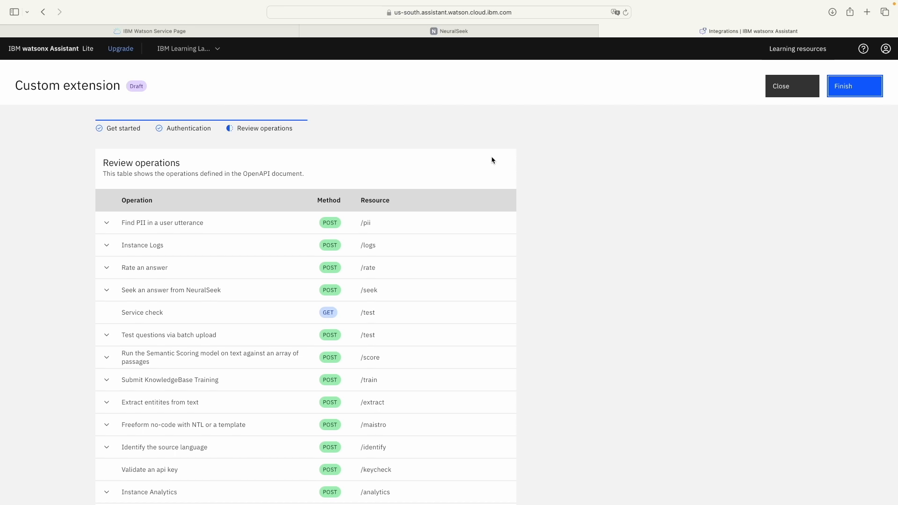
# Step: Look over NeuralSeek's POST and GET operations and finish adding the extension
pyautogui.scroll(-5, 492, 160)
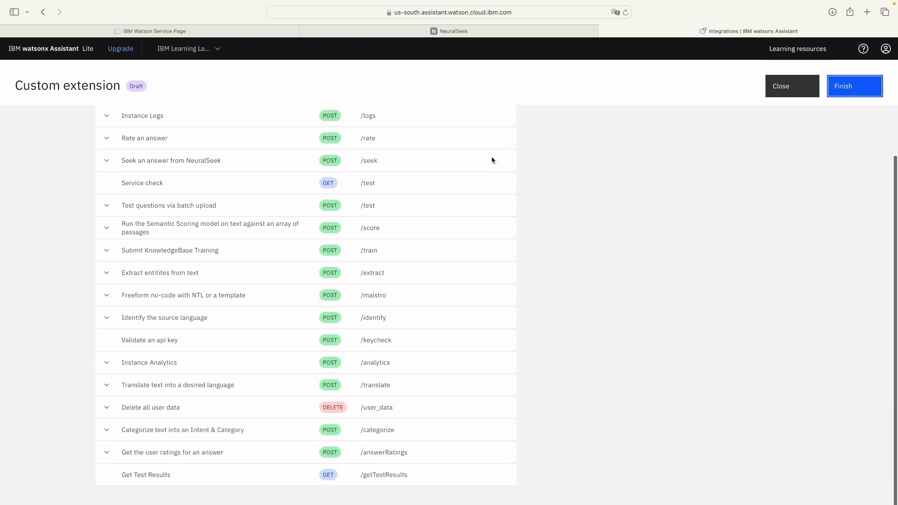
pyautogui.scroll(5, 492, 160)
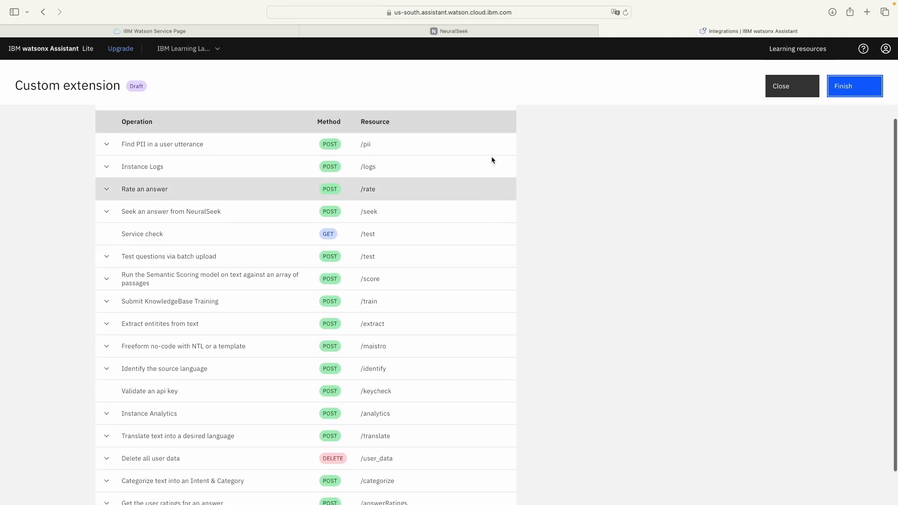
pyautogui.click(842, 86)
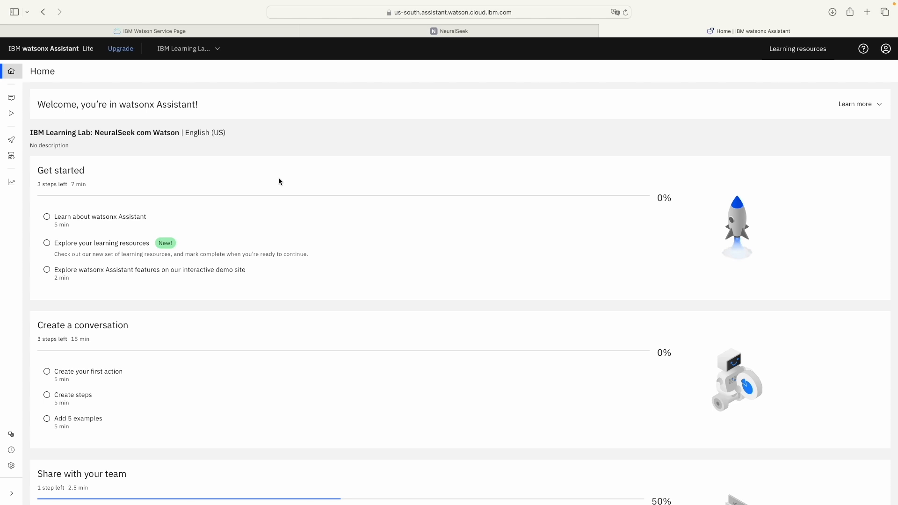
# Step: Go to Actions from the side navigation and choose Create action
pyautogui.moveTo(10, 97)
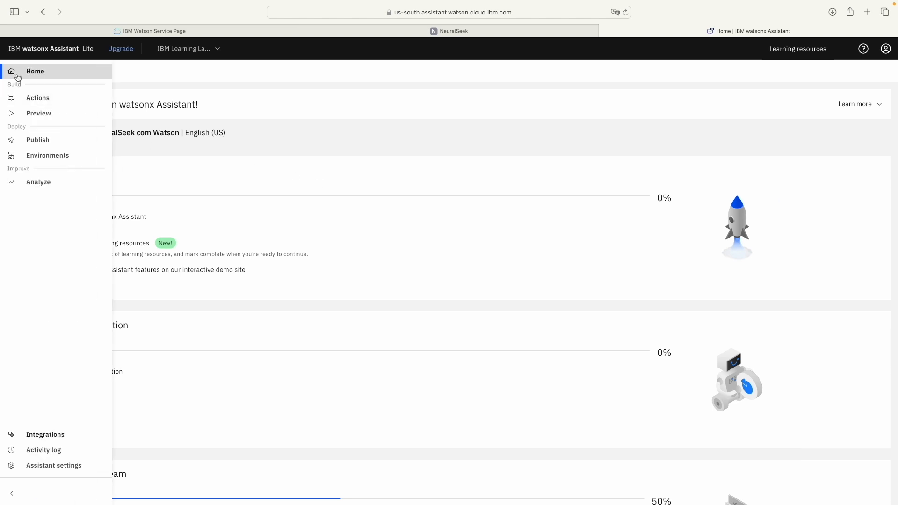
pyautogui.click(25, 99)
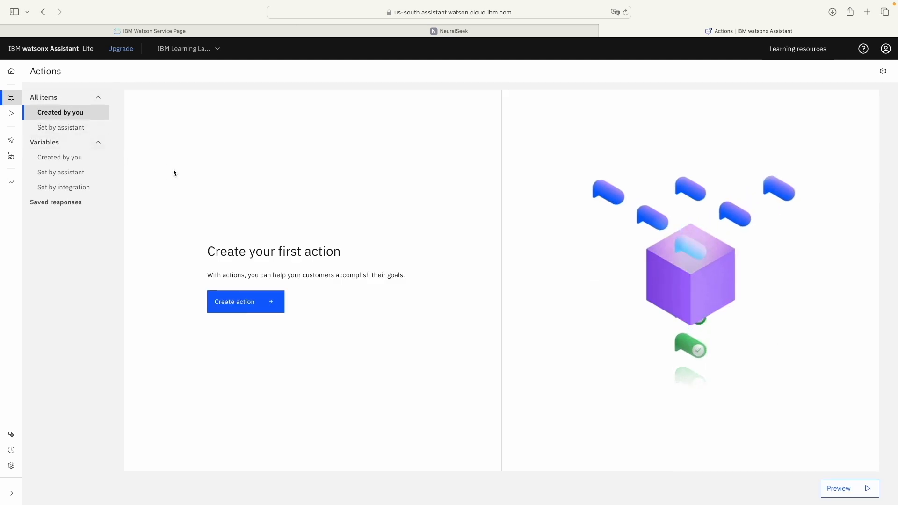
pyautogui.click(226, 313)
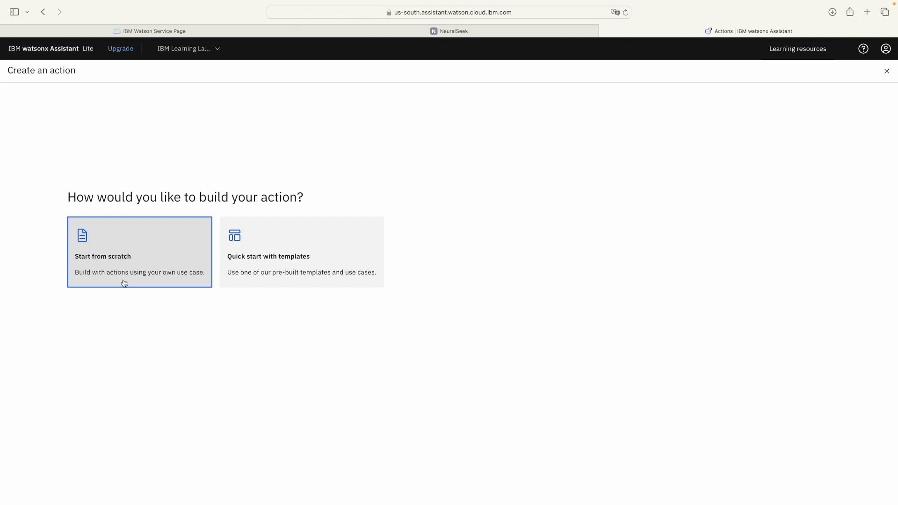
# Step: Under Quick start with templates, pick the NeuralSeek starter kit and add it as a template
pyautogui.click(263, 278)
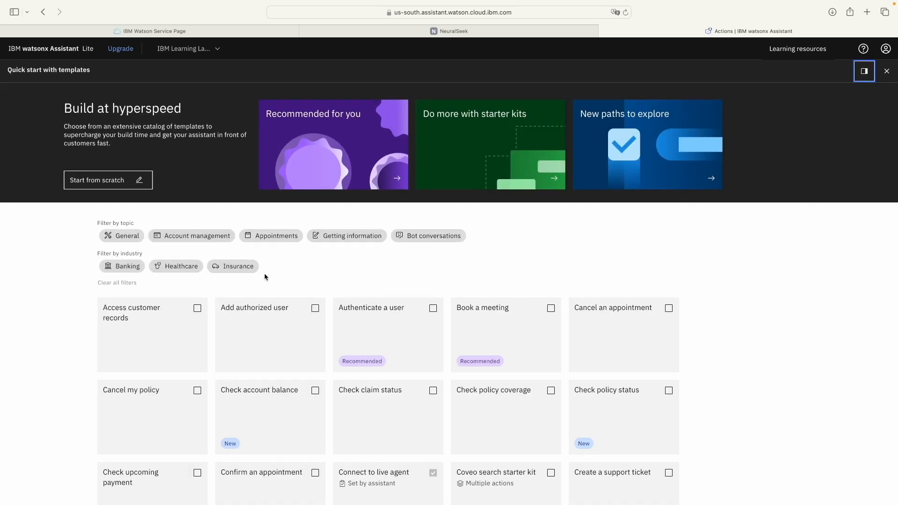
pyautogui.click(473, 173)
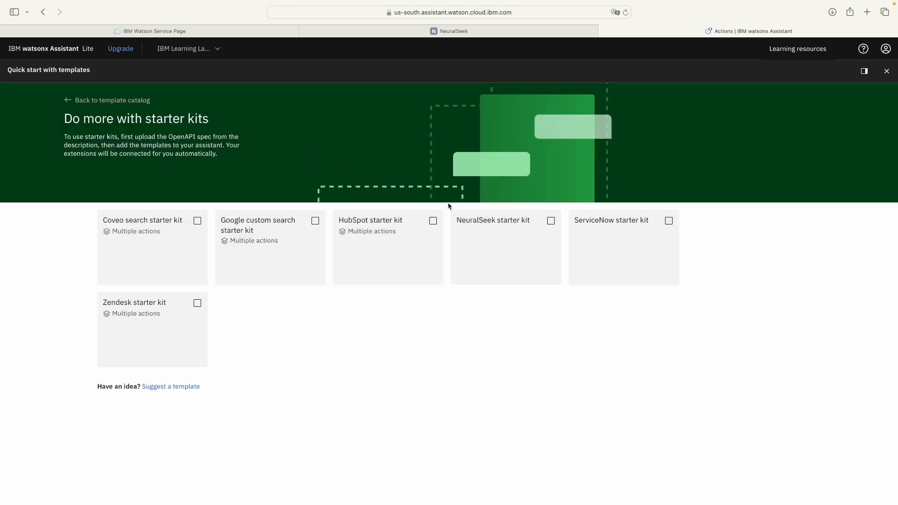
pyautogui.click(514, 232)
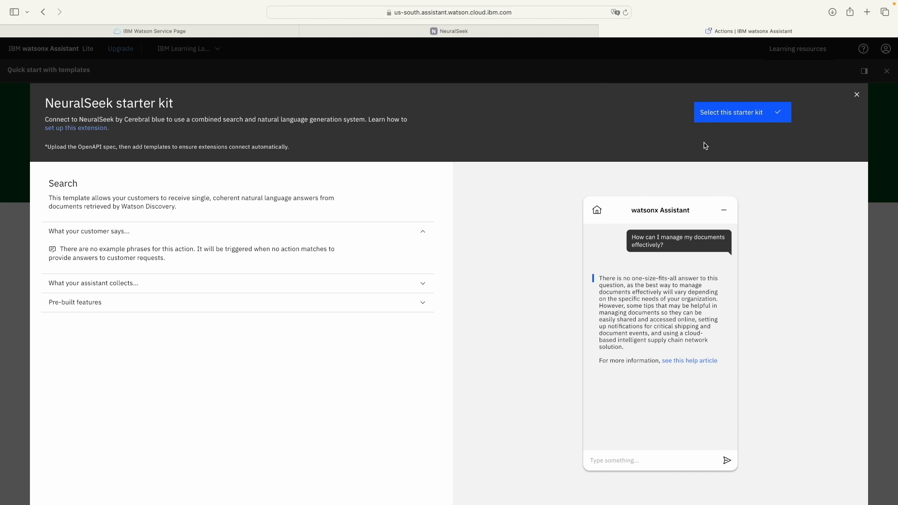
pyautogui.click(706, 115)
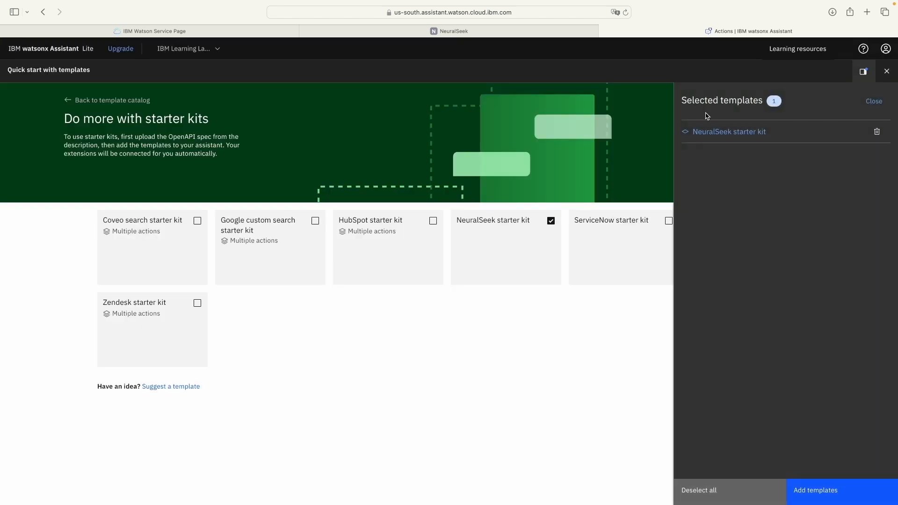
pyautogui.click(828, 495)
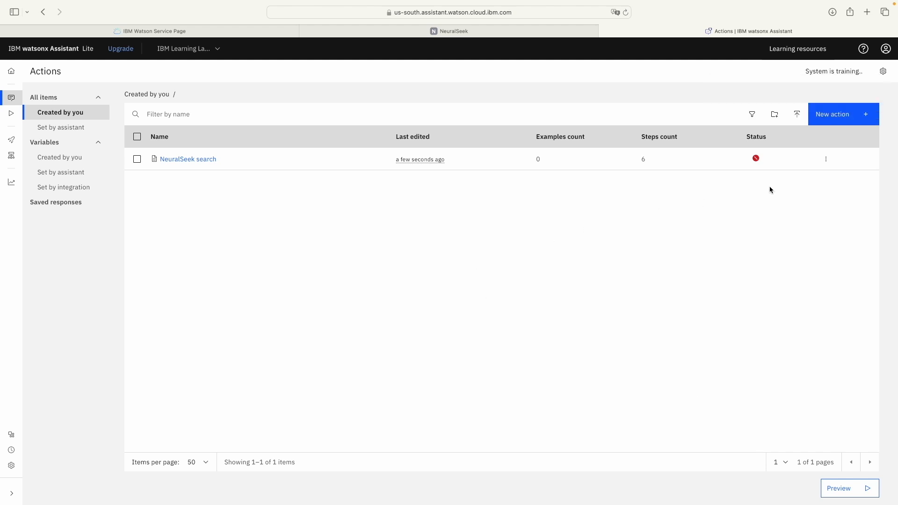
pyautogui.moveTo(756, 162)
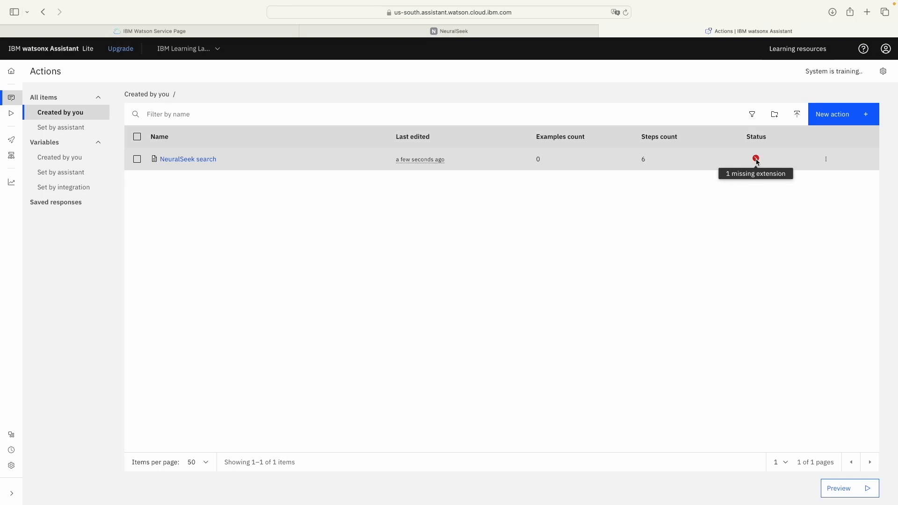
# Step: In NeuralSeek search step 3, select extension IBM Learning Lab: NeuralSeek com Watson with operation Seek an answer
pyautogui.click(202, 162)
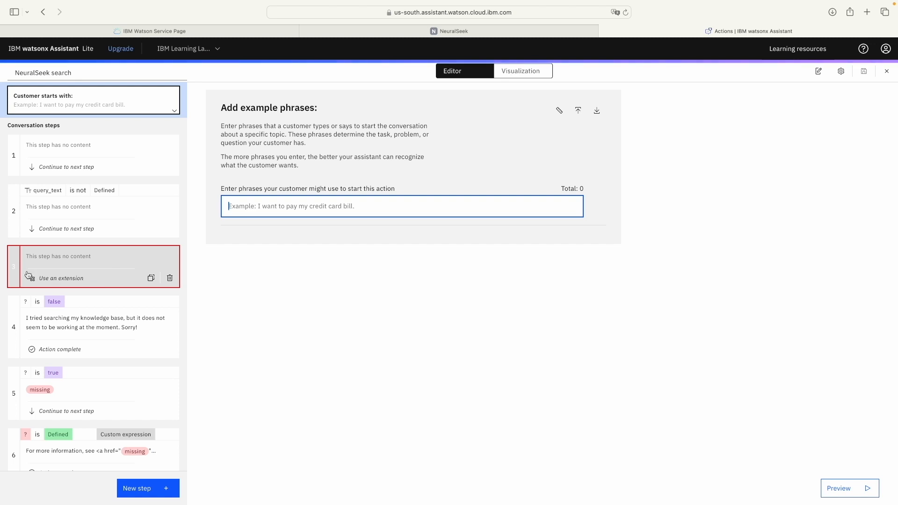
pyautogui.click(65, 275)
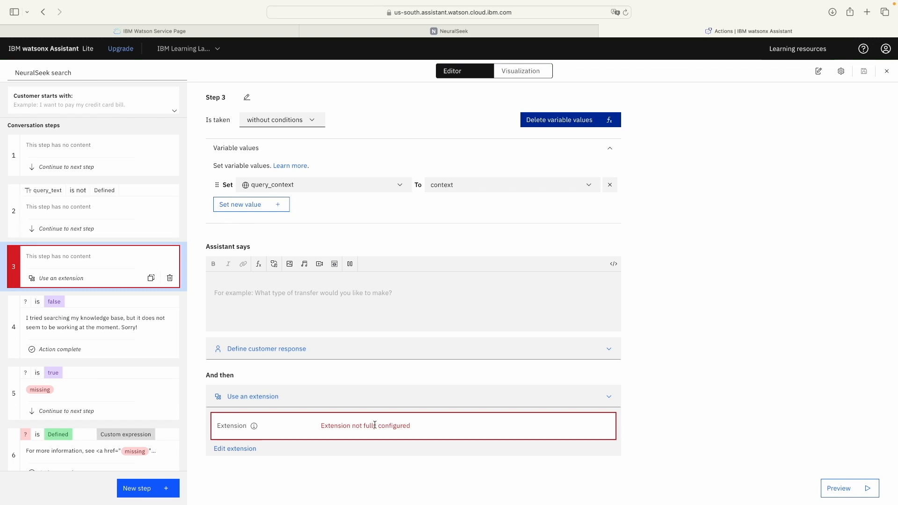
pyautogui.click(234, 451)
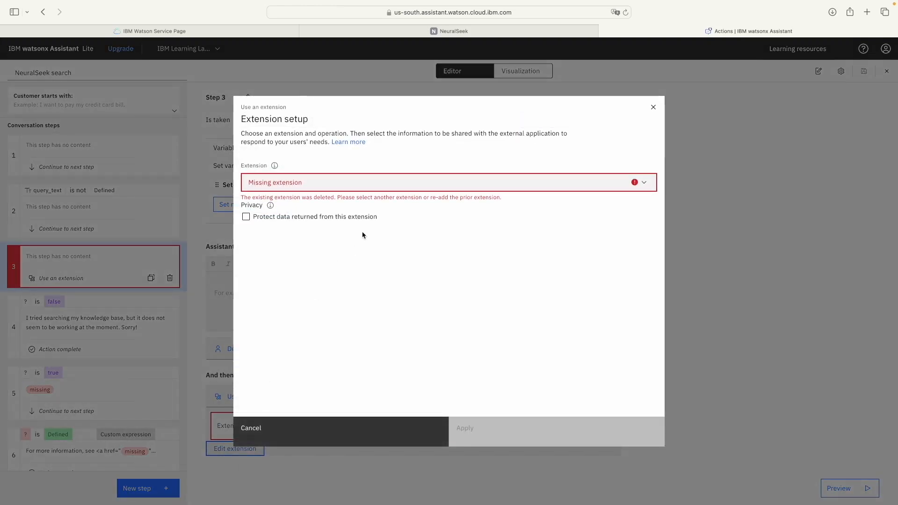
pyautogui.click(441, 187)
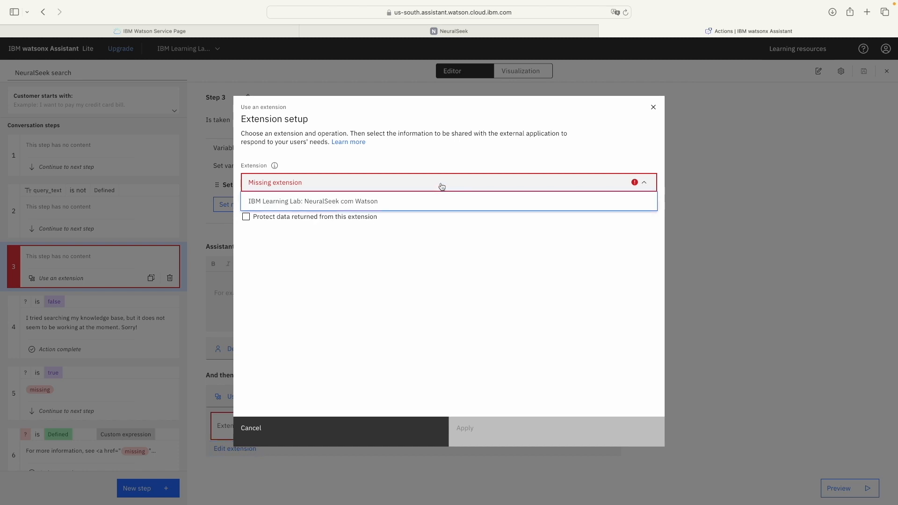
pyautogui.click(275, 203)
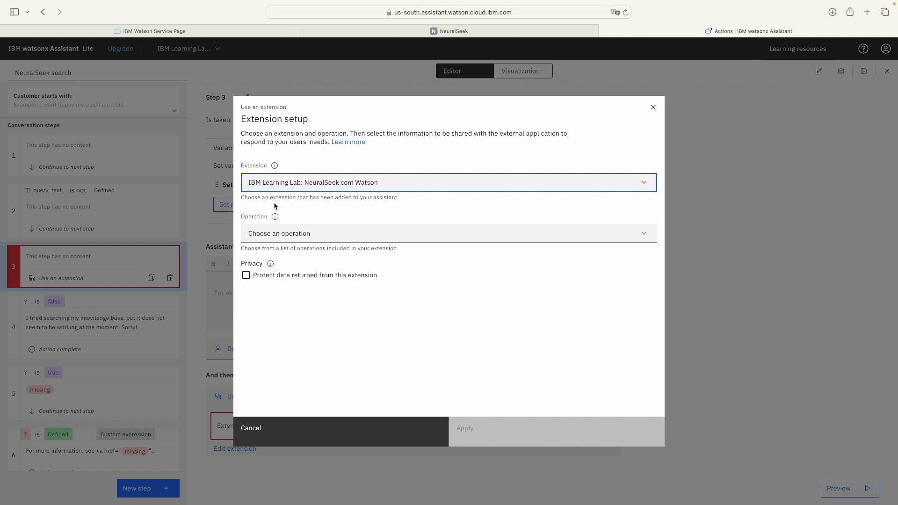
pyautogui.click(289, 234)
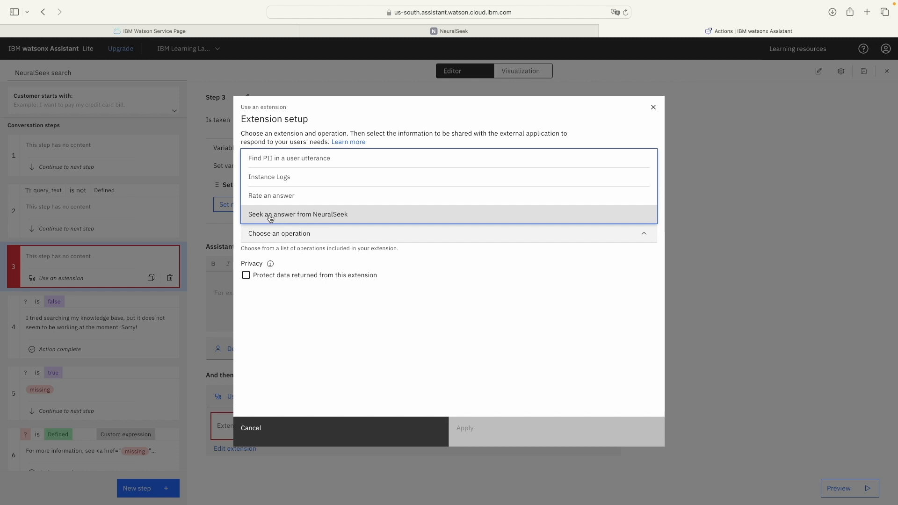
pyautogui.click(315, 216)
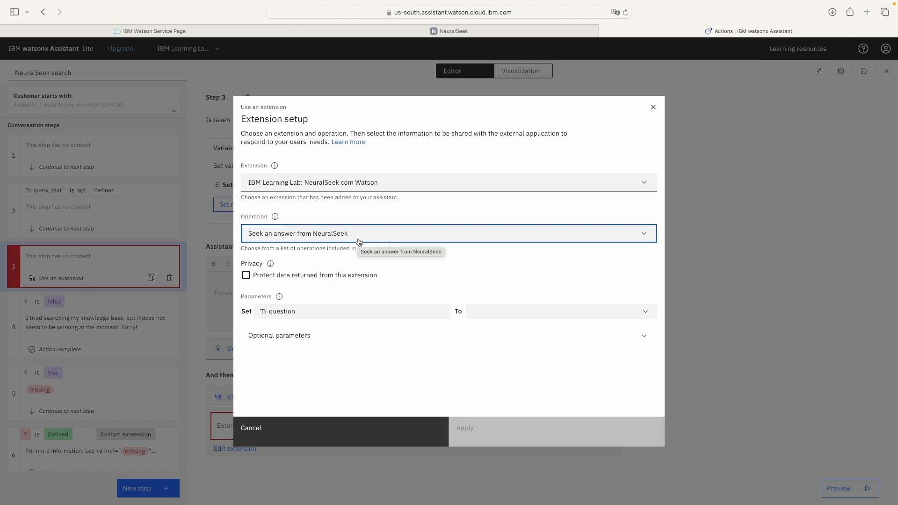
# Step: Set the question parameter to the query_text session variable and apply
pyautogui.click(338, 312)
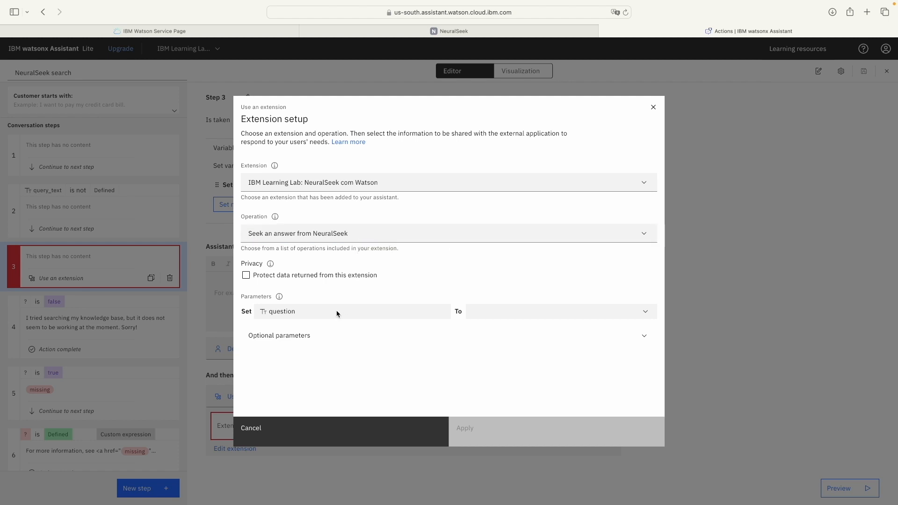
pyautogui.click(516, 315)
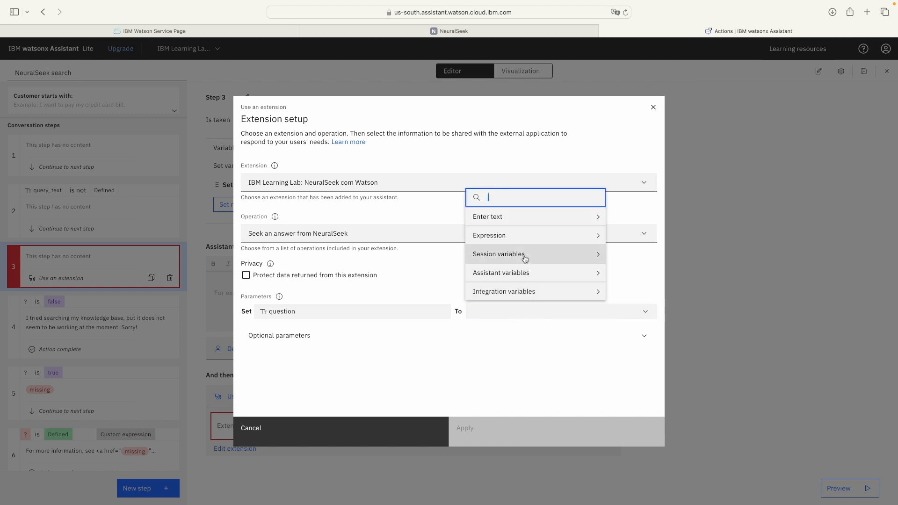
pyautogui.click(525, 254)
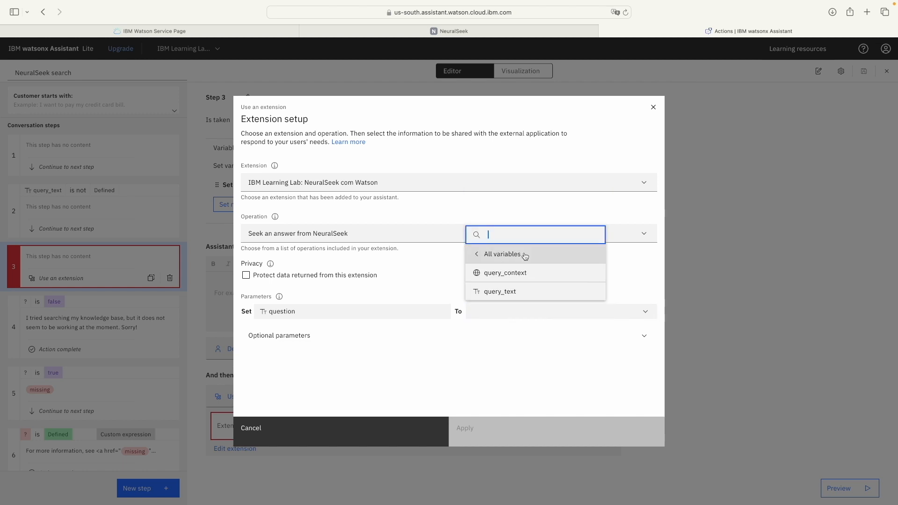
pyautogui.click(491, 294)
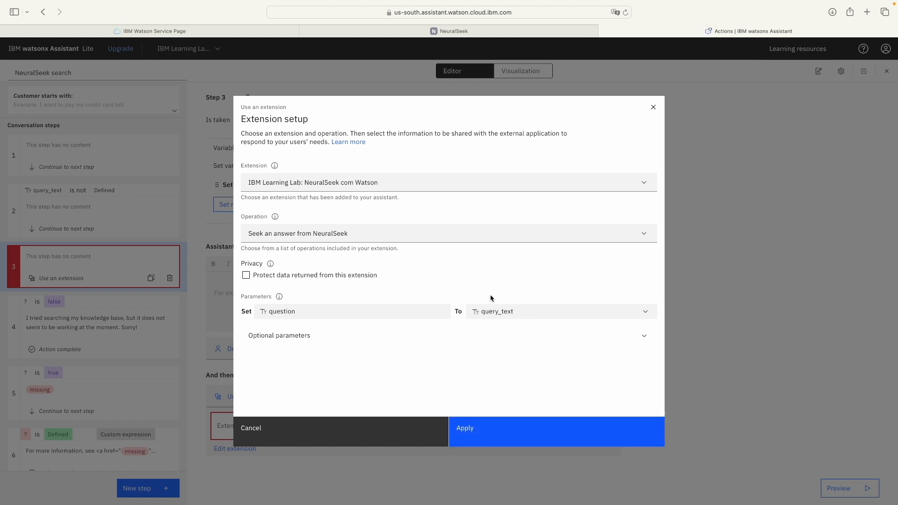
pyautogui.click(586, 435)
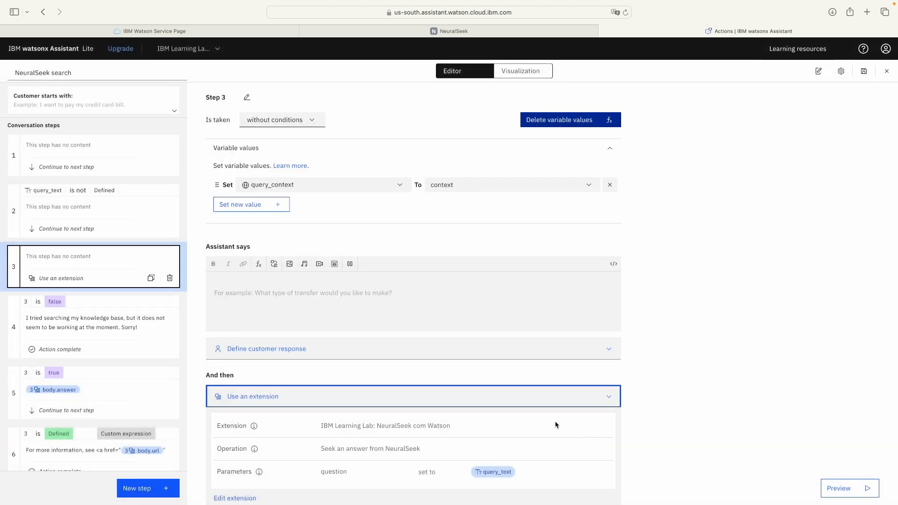
# Step: Remove the query_context assignment from step 3 of NeuralSeek search, save, and return to Actions
pyautogui.scroll(-1, 423, 364)
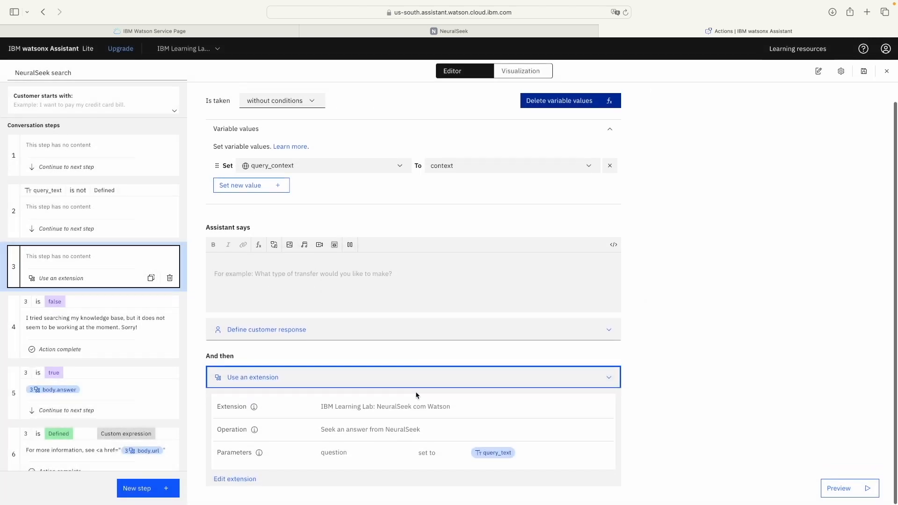
pyautogui.scroll(1, 414, 392)
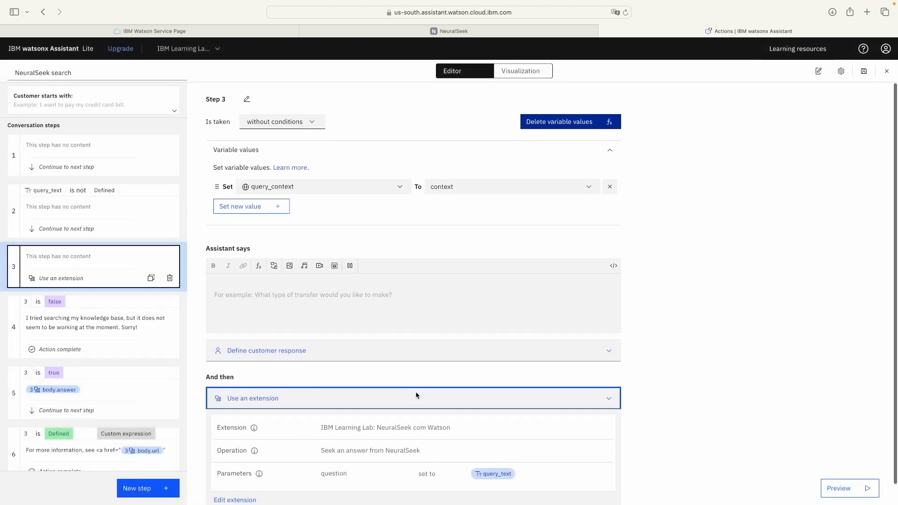
pyautogui.click(610, 187)
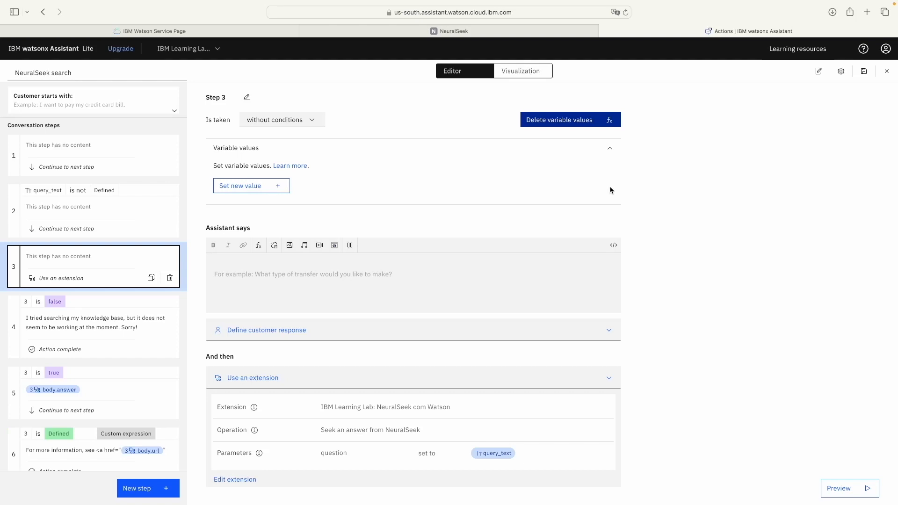
pyautogui.click(860, 72)
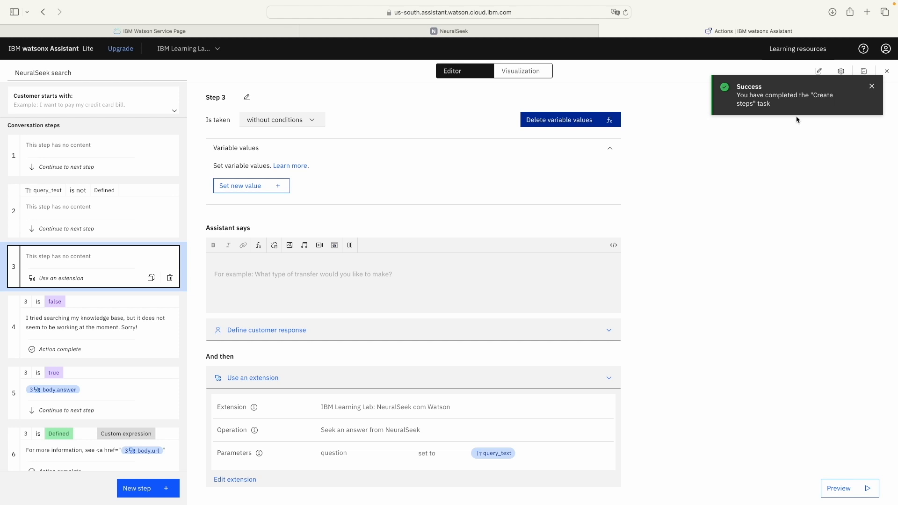
pyautogui.click(886, 76)
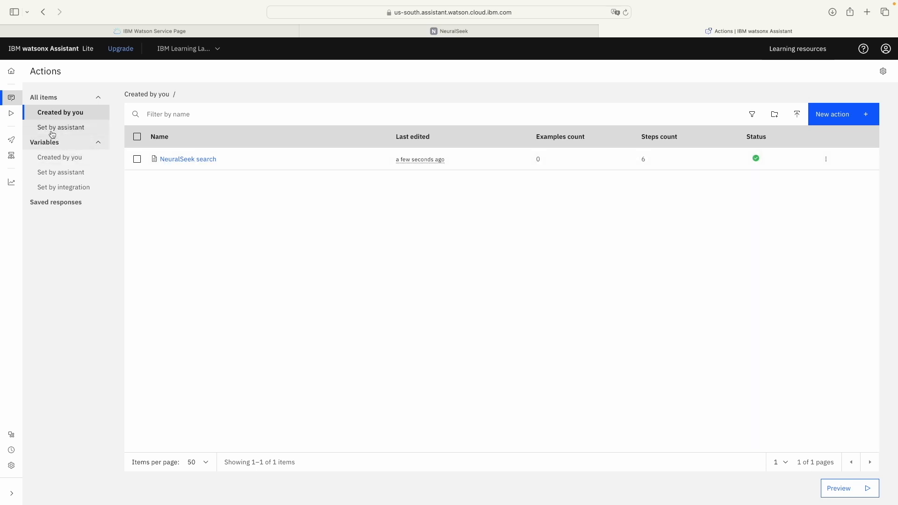
# Step: Open the No matches action from the actions set by the assistant
pyautogui.moveTo(12, 100)
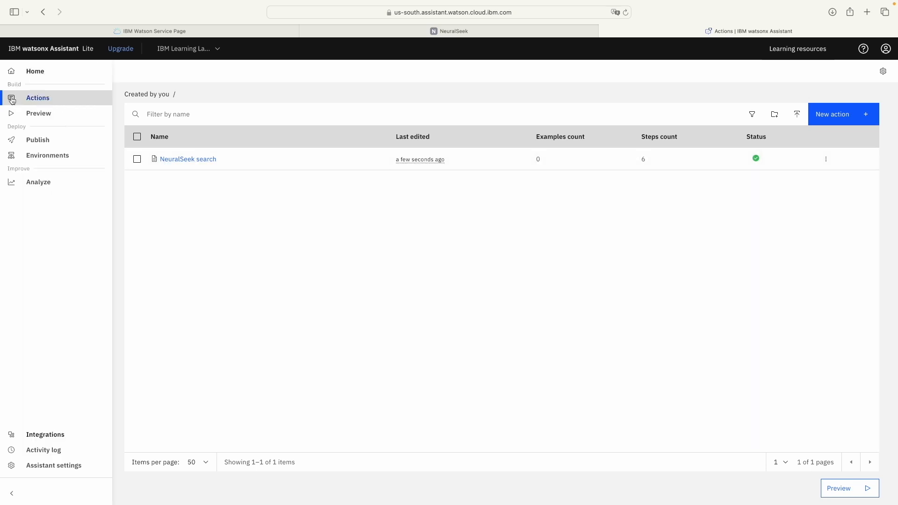
pyautogui.click(74, 100)
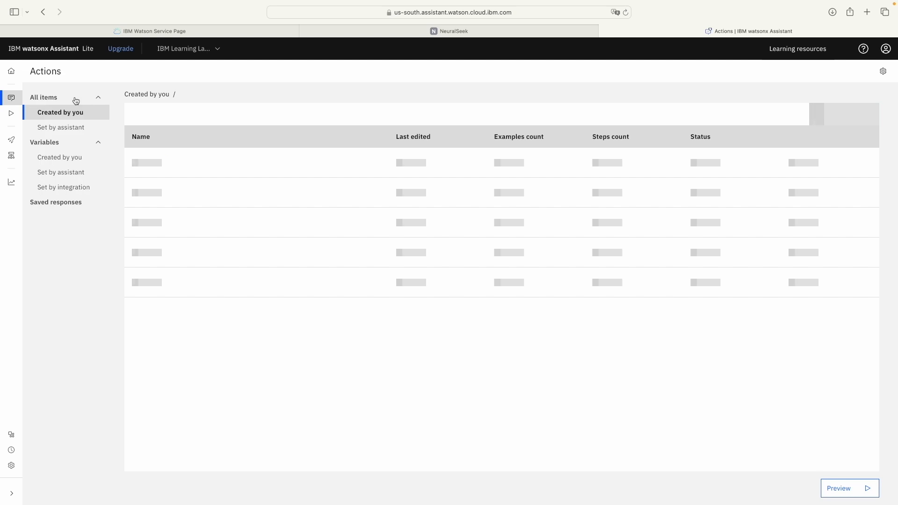
pyautogui.click(67, 131)
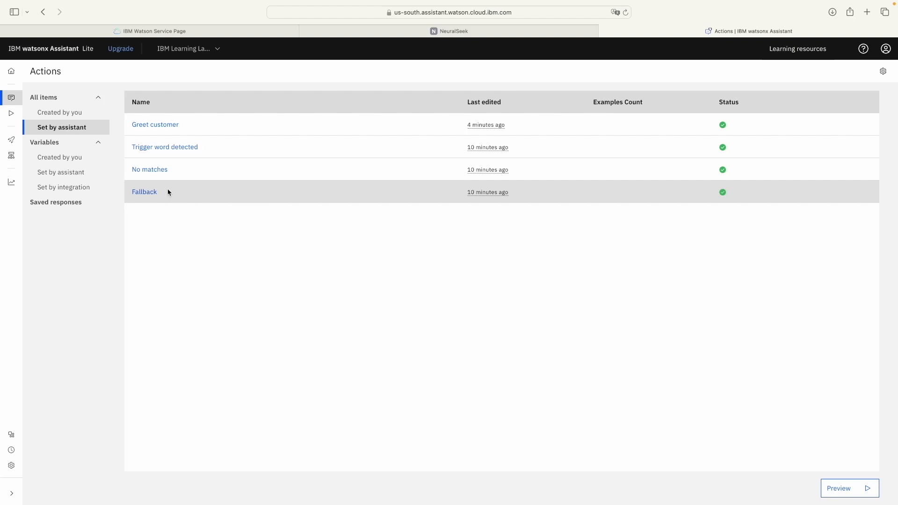
pyautogui.click(148, 170)
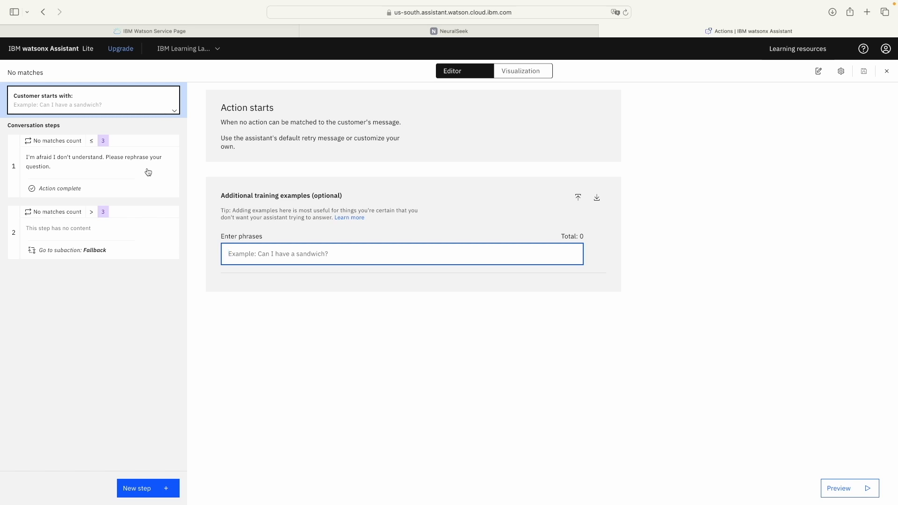
# Step: Delete step 2 of No matches and select step 1's rephrase message text
pyautogui.click(145, 232)
pyautogui.click(170, 250)
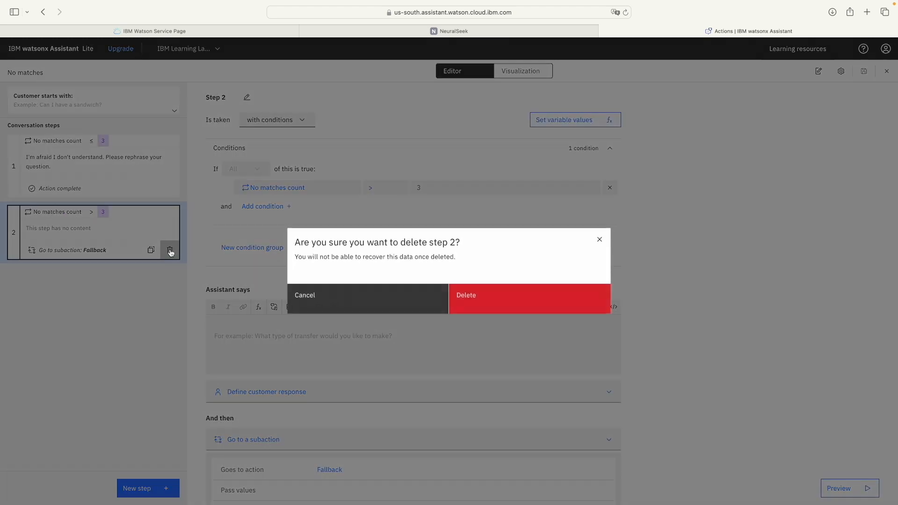
pyautogui.click(519, 301)
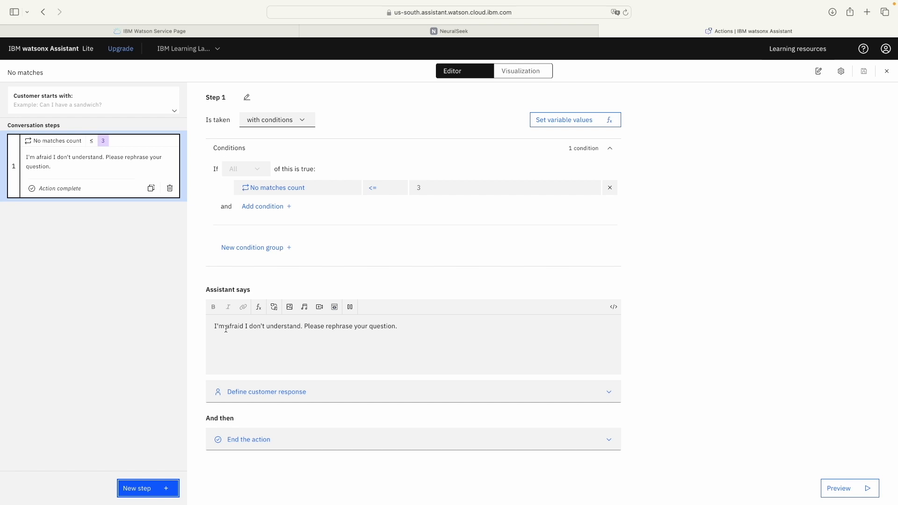
pyautogui.moveTo(214, 326); pyautogui.dragTo(423, 325)
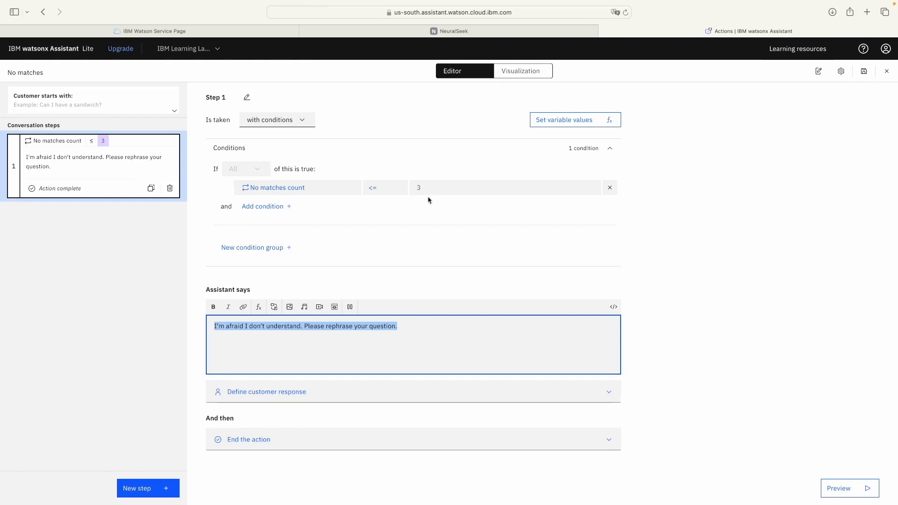
# Step: Send 'Why is the sky blue ?' in the Preview chat to test the assistant
pyautogui.click(837, 489)
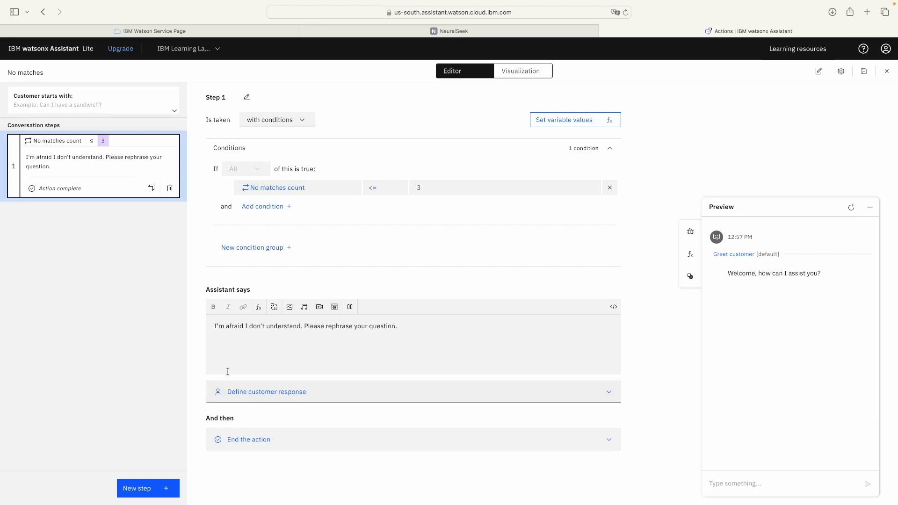
pyautogui.click(781, 479)
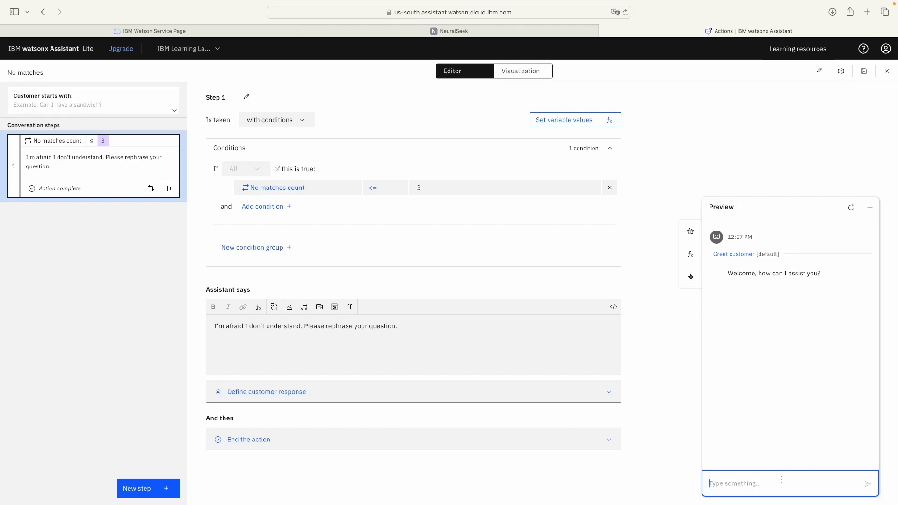
pyautogui.write('Why is the sky blue ')
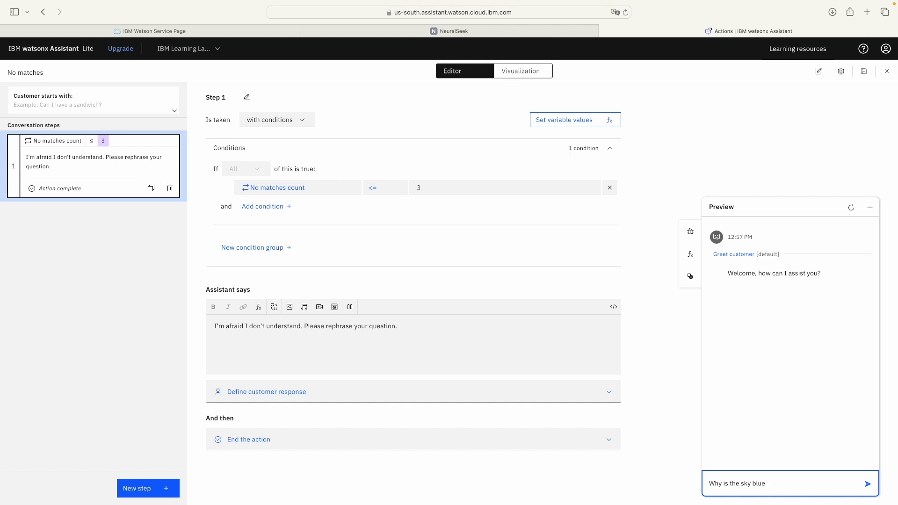
pyautogui.write('?')
pyautogui.press('Return')
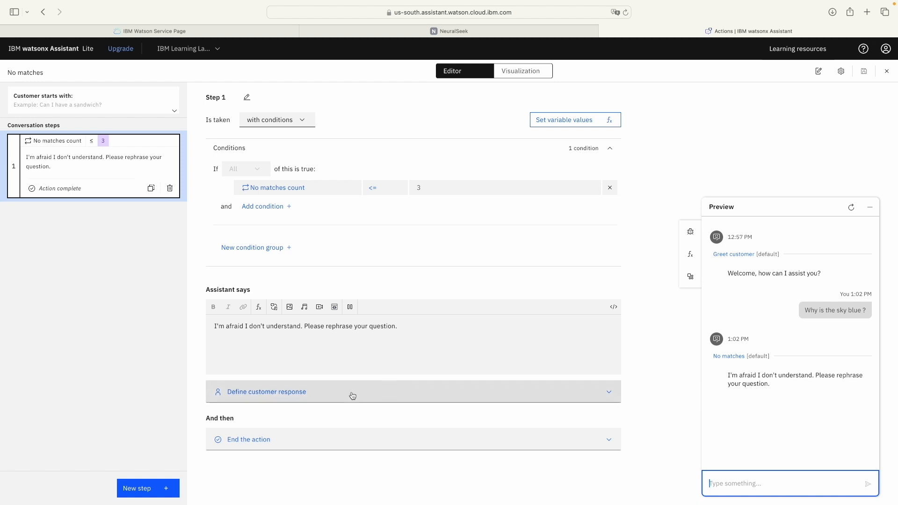
# Step: Set No matches step 1 to go to NeuralSeek search as a subaction, ending afterwards, and save
pyautogui.click(353, 440)
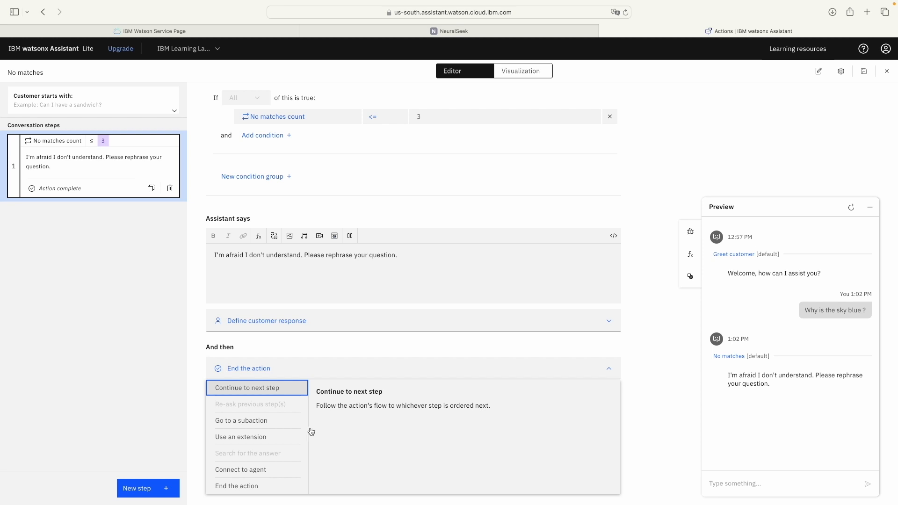
pyautogui.click(241, 420)
pyautogui.click(388, 242)
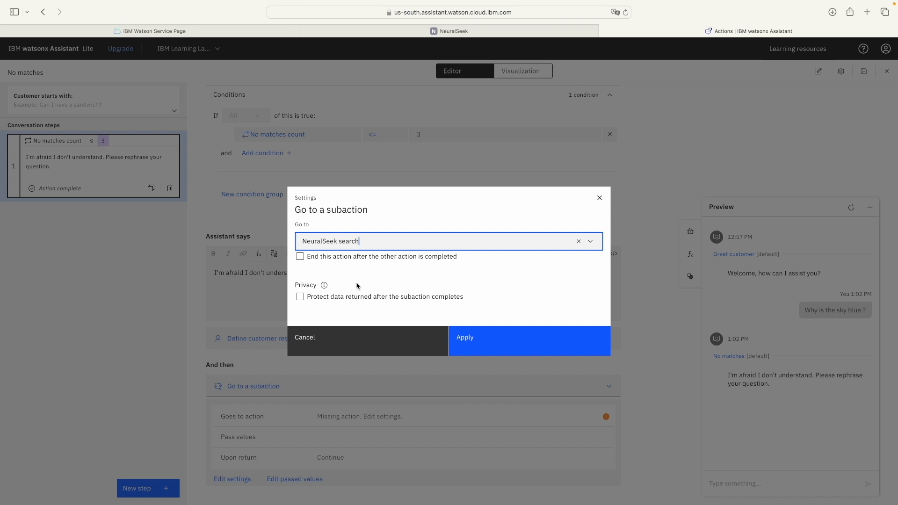
pyautogui.click(300, 257)
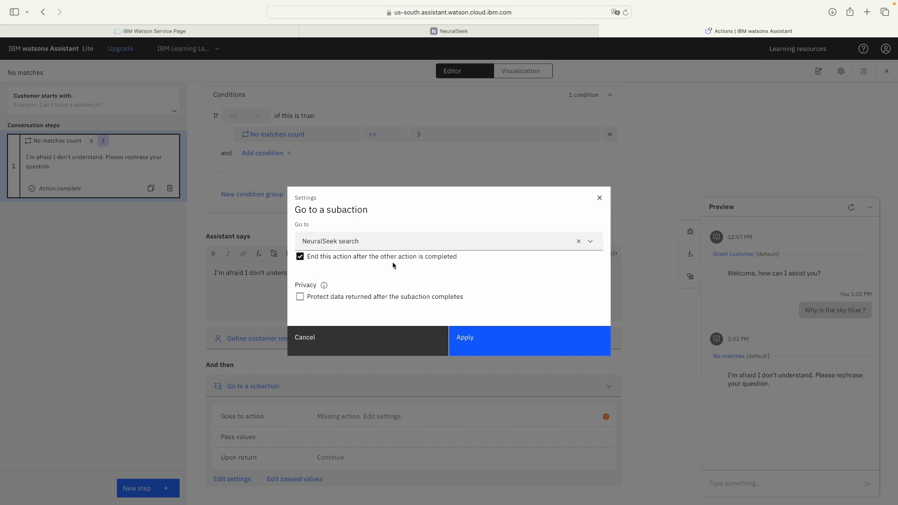
pyautogui.click(535, 338)
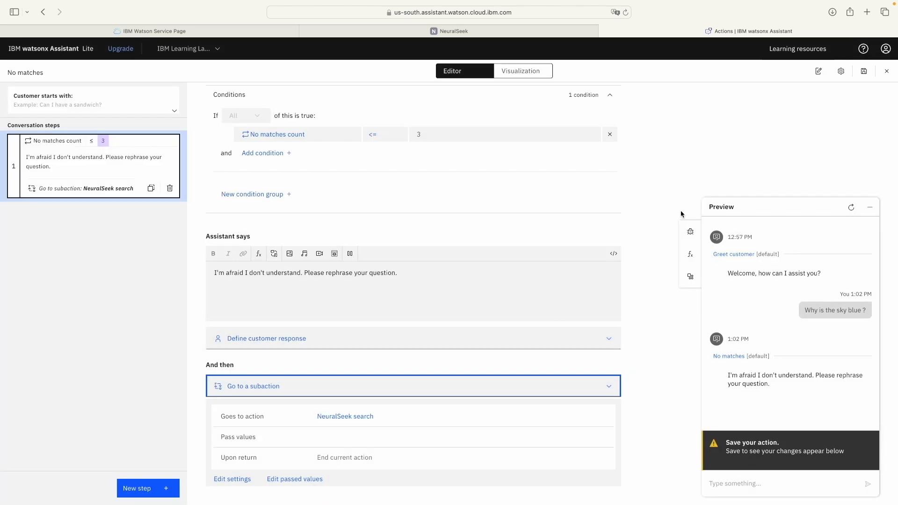
pyautogui.click(863, 71)
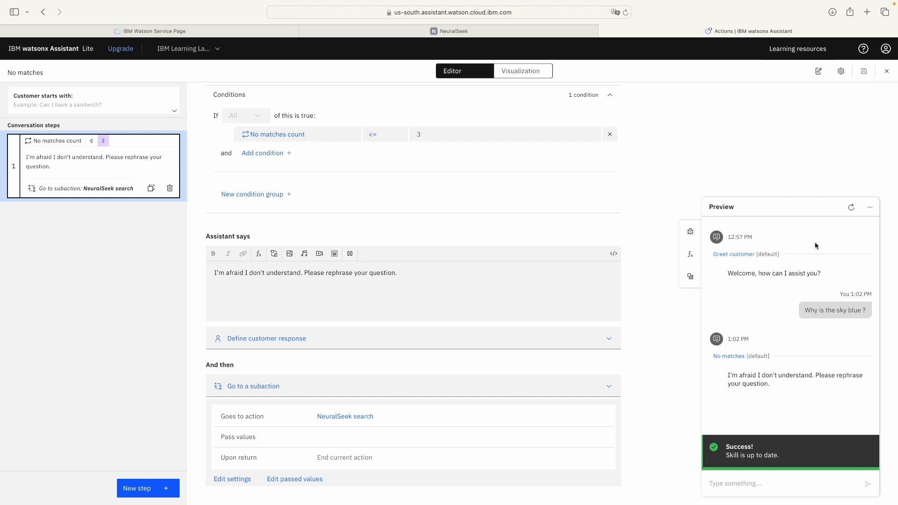
# Step: Send 'why I the sky blue ?' in Preview and follow the 'go to NeuralSeek search' link
pyautogui.click(735, 483)
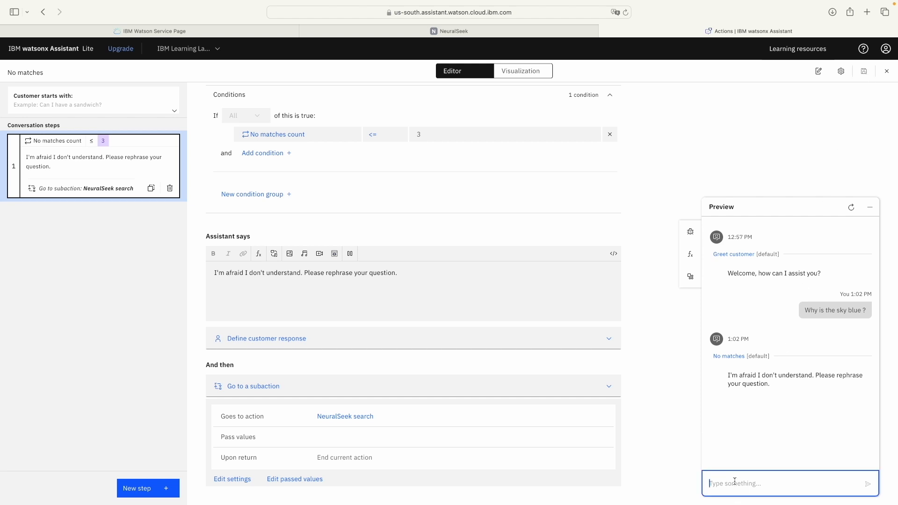
pyautogui.write('why I the sky blue ?')
pyautogui.press('Return')
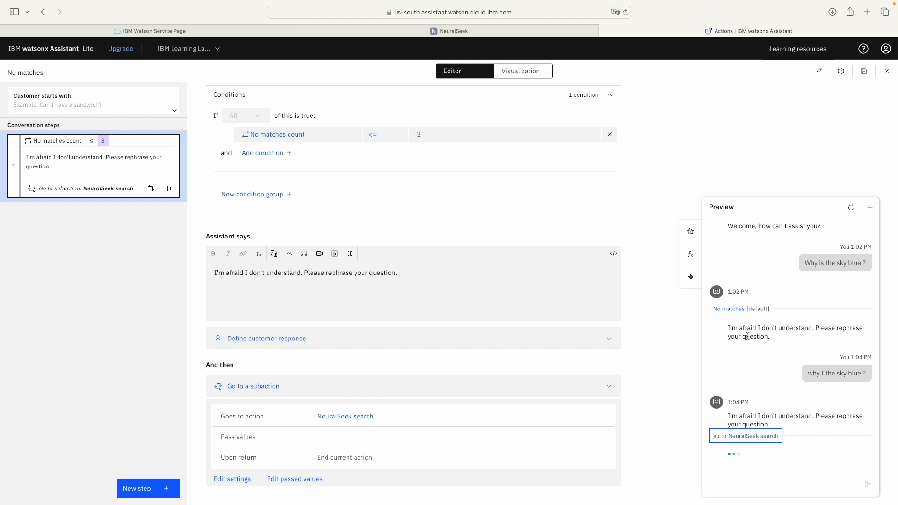
pyautogui.click(759, 436)
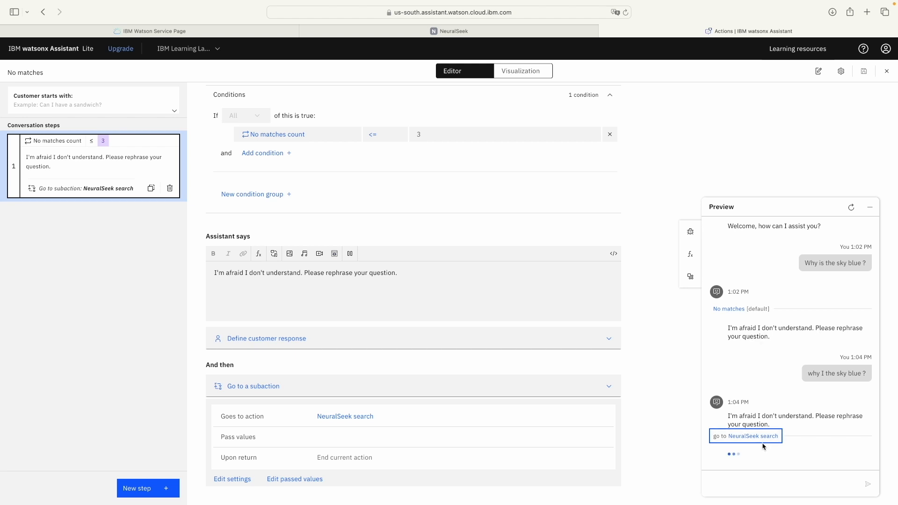
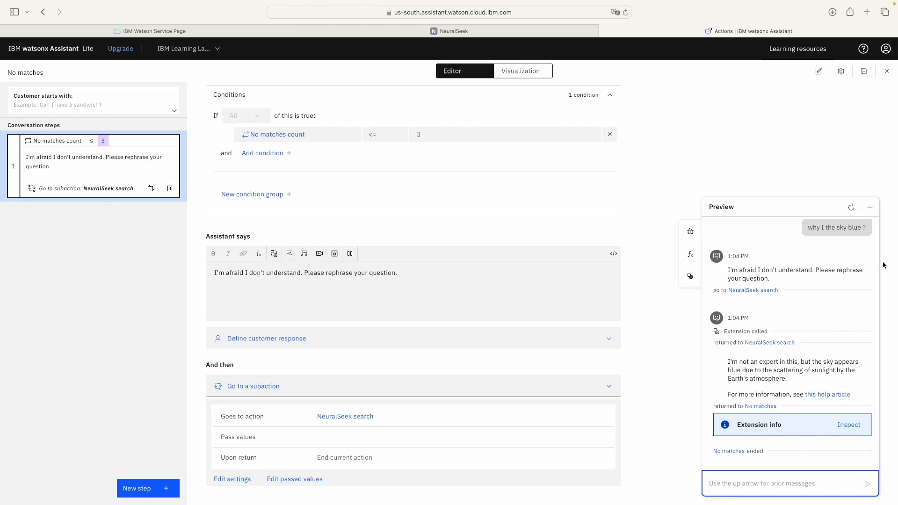
# Step: Close the Preview panel and the No matches action editor to return to the Actions list
pyautogui.click(865, 206)
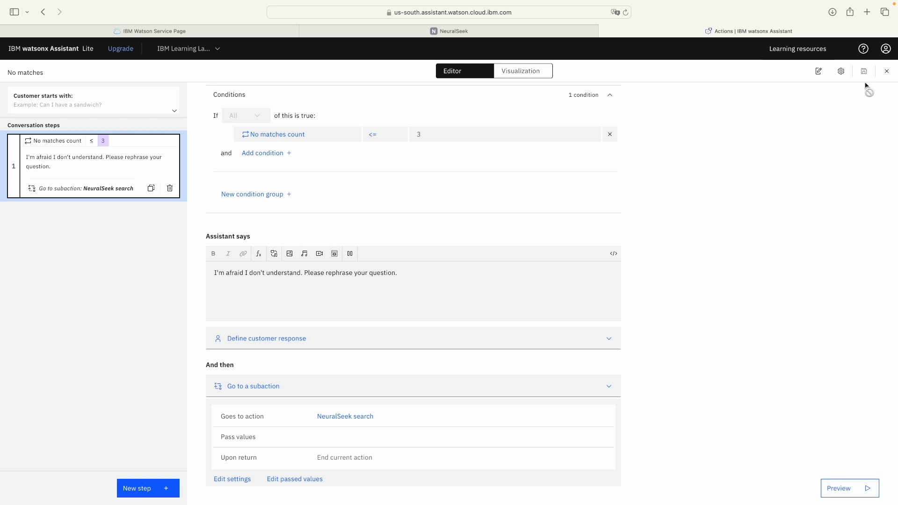
pyautogui.click(886, 71)
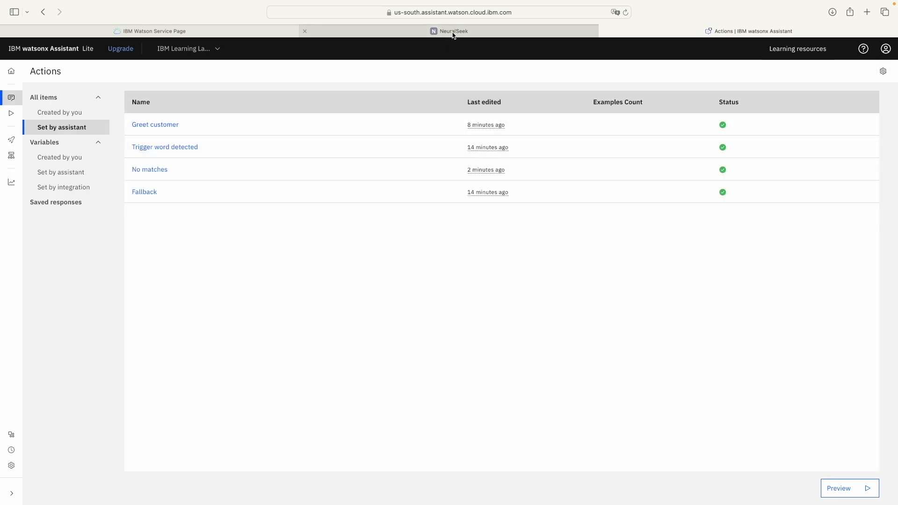
# Step: Switch from watsonx Assistant to the NeuralSeek console in the browser
pyautogui.moveTo(453, 35)
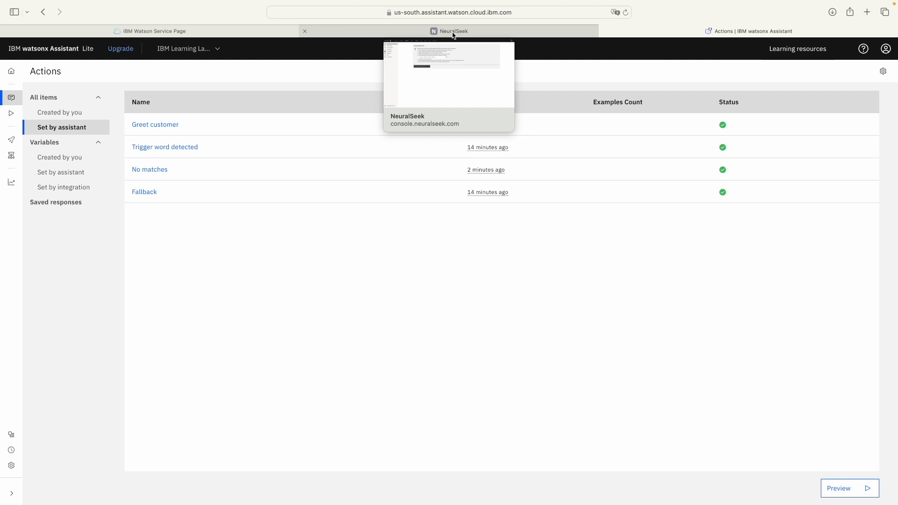
pyautogui.click(453, 31)
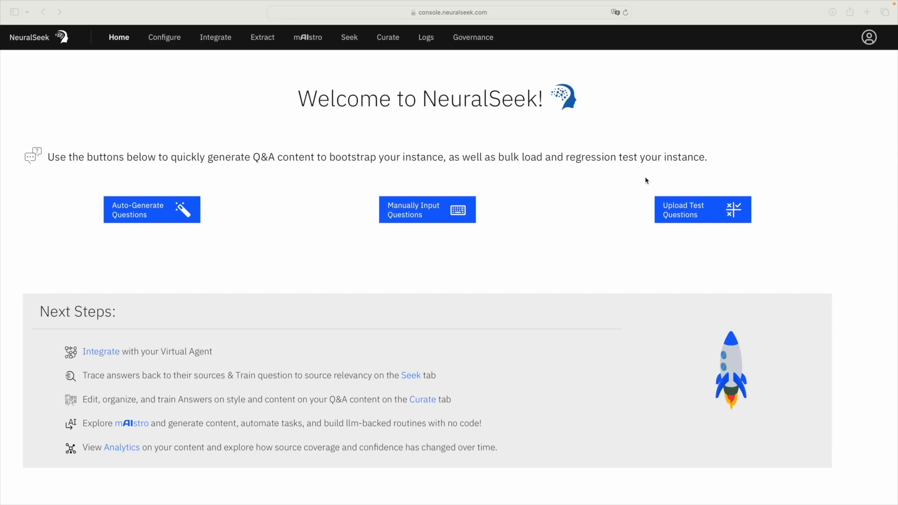
# Step: Ask Seek 'What is the best cereal?' and review its ungrounded answer listing cereal names
pyautogui.click(350, 39)
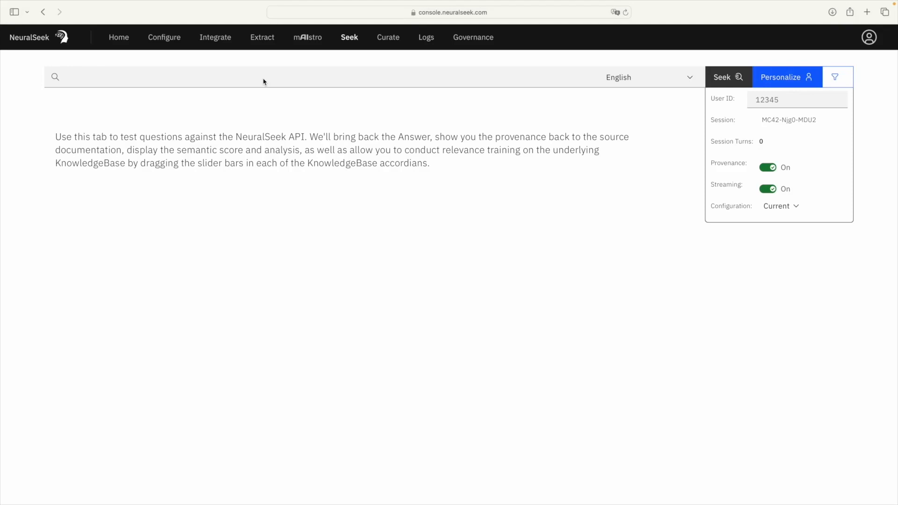
pyautogui.click(264, 82)
pyautogui.write('What is the best cereal?')
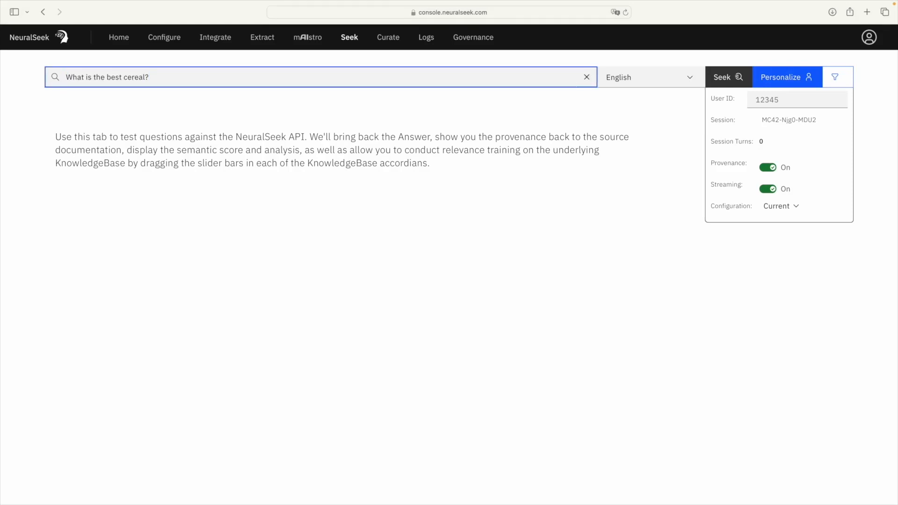
pyautogui.press('Return')
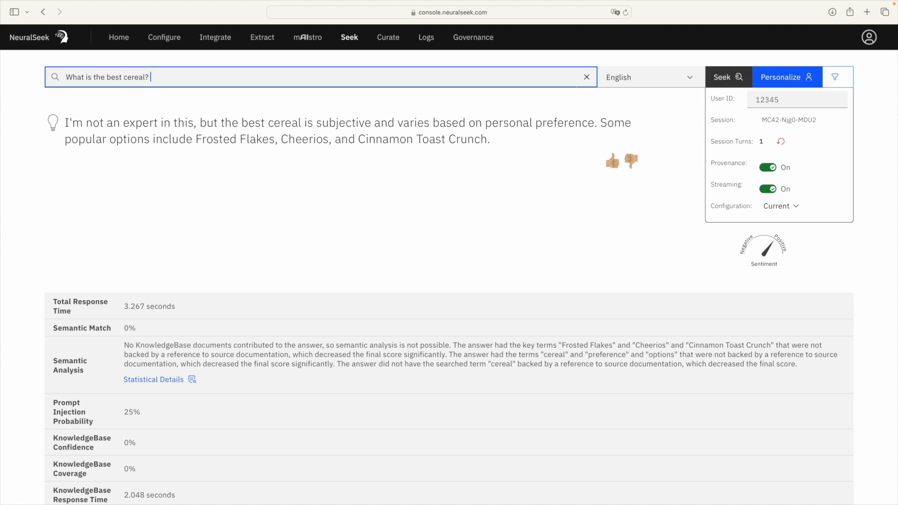
pyautogui.press('super+minus')
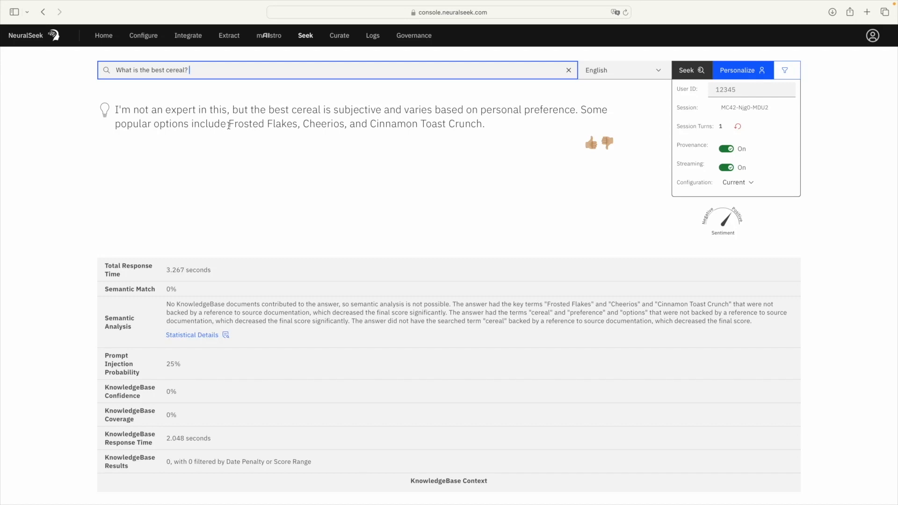
pyautogui.moveTo(228, 124); pyautogui.dragTo(476, 129)
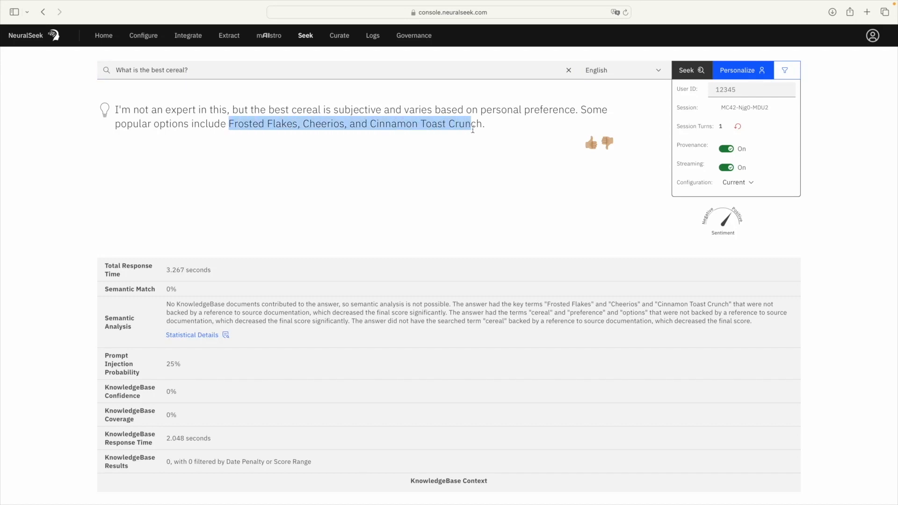
pyautogui.click(472, 130)
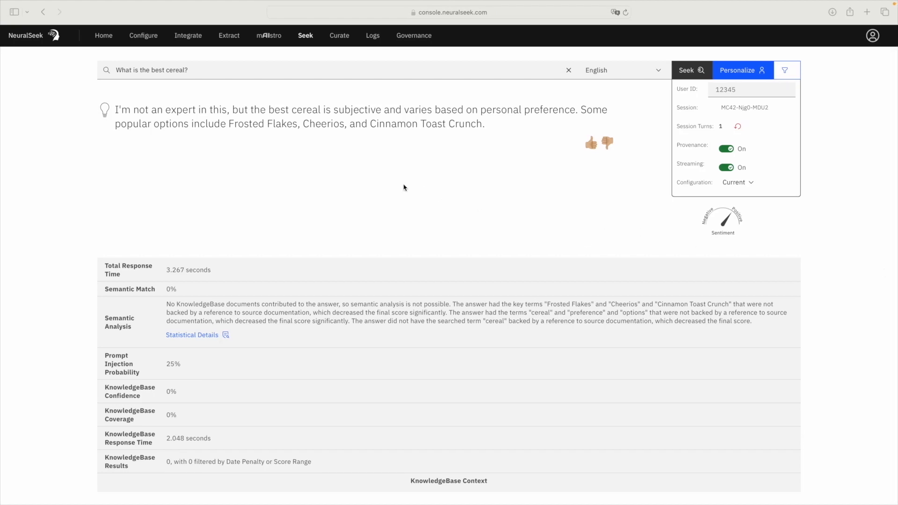
# Step: Ask Seek 'What is NeuralSeek's Seek feature?' and enlarge the page to read the answer
pyautogui.click(568, 71)
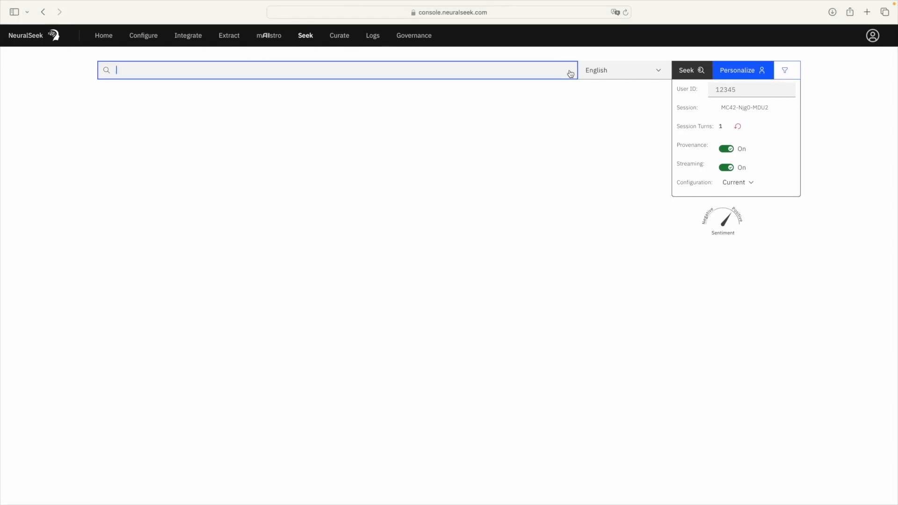
pyautogui.write("What is NeuralSeek's Seek feature?")
pyautogui.press('Return')
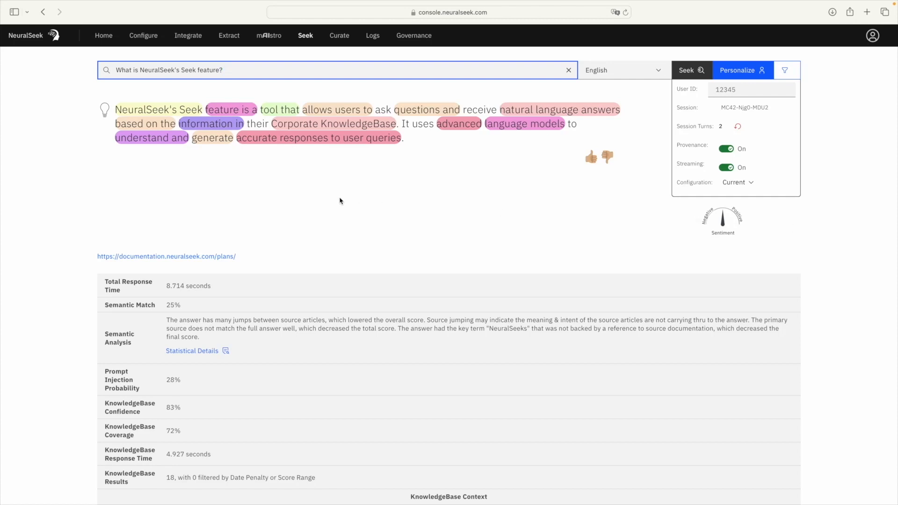
pyautogui.press('super+plus')
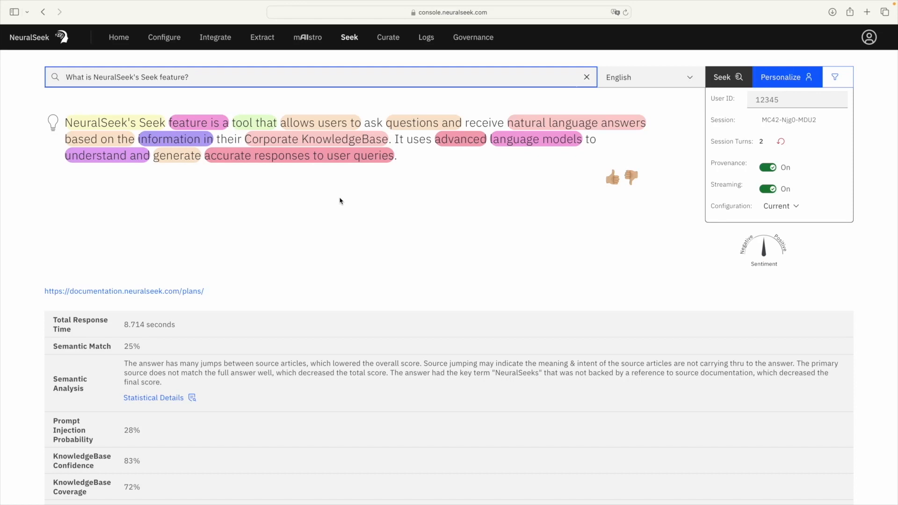
pyautogui.scroll(-5, 340, 201)
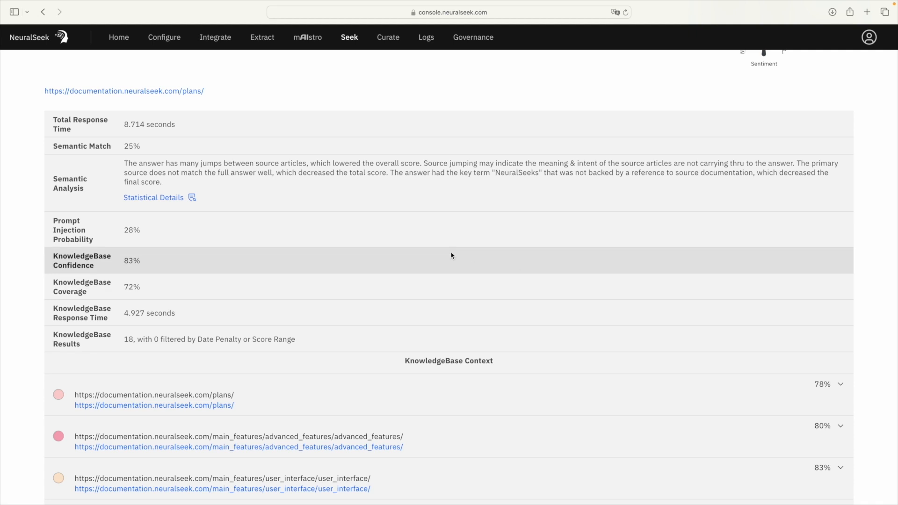
pyautogui.scroll(5, 451, 255)
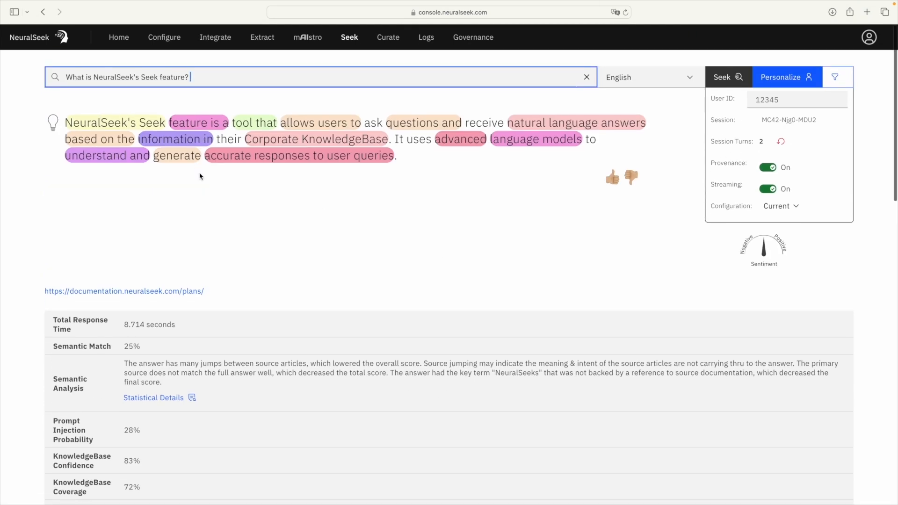
pyautogui.scroll(-8, 200, 176)
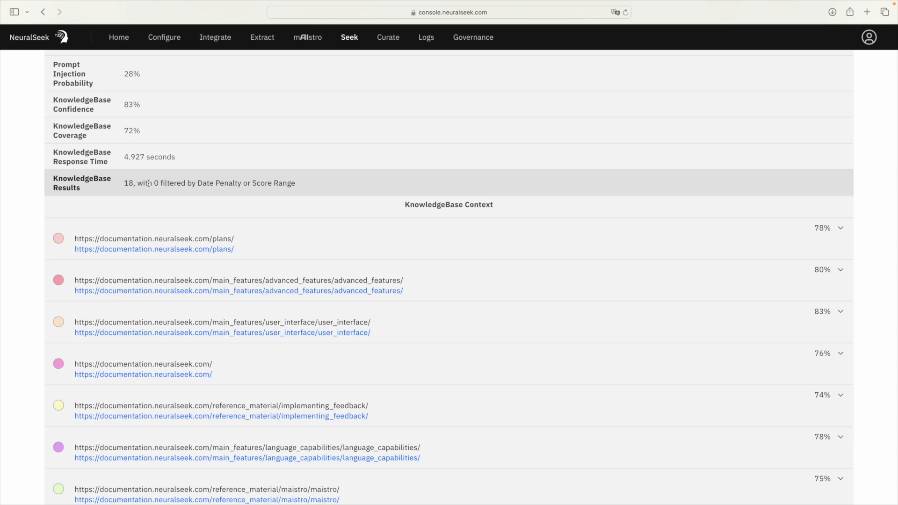
pyautogui.scroll(8, 149, 183)
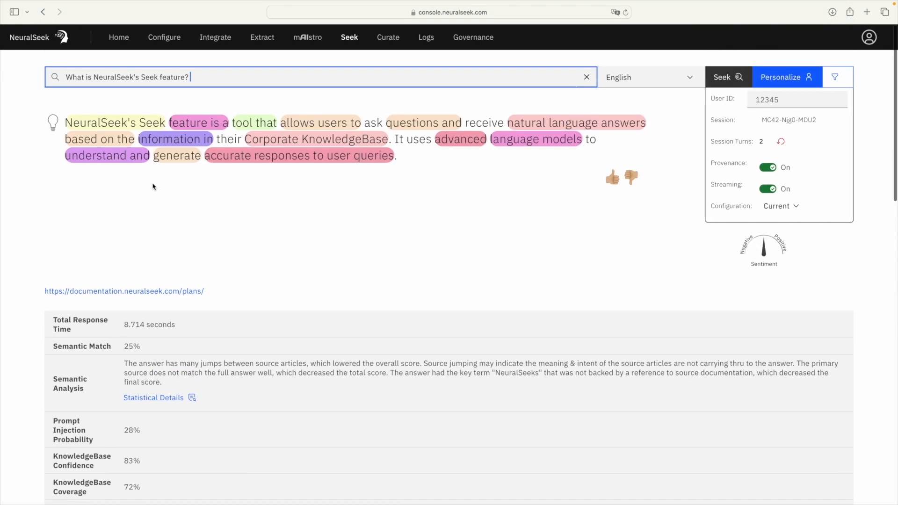
pyautogui.scroll(-3, 152, 186)
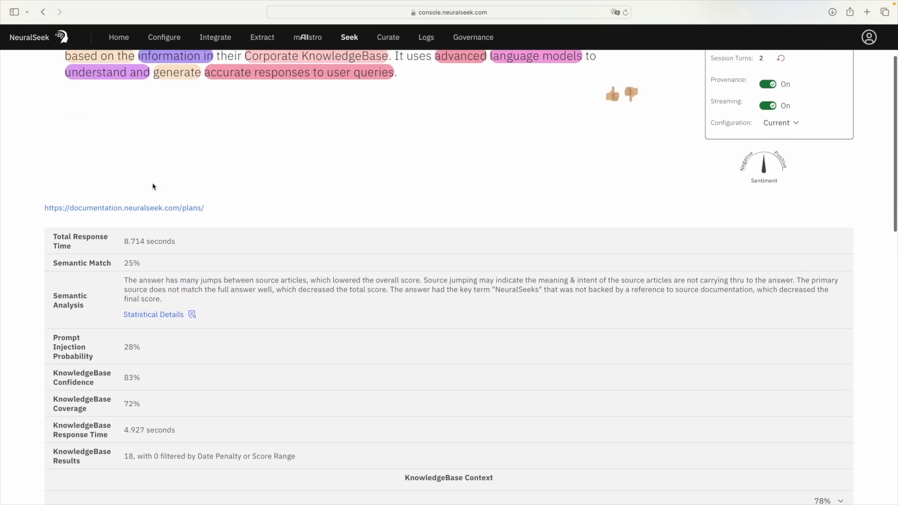
pyautogui.press('super+minus')
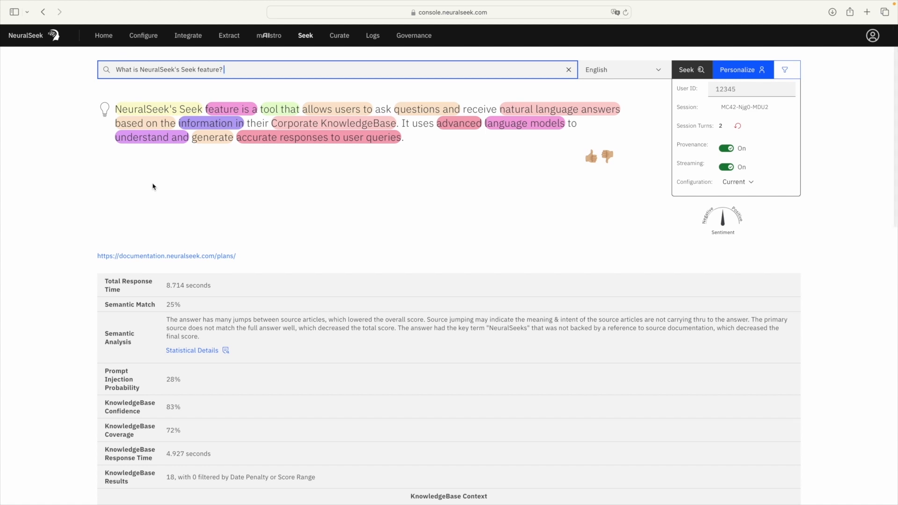
pyautogui.scroll(-1, 152, 187)
pyautogui.scroll(1, 153, 187)
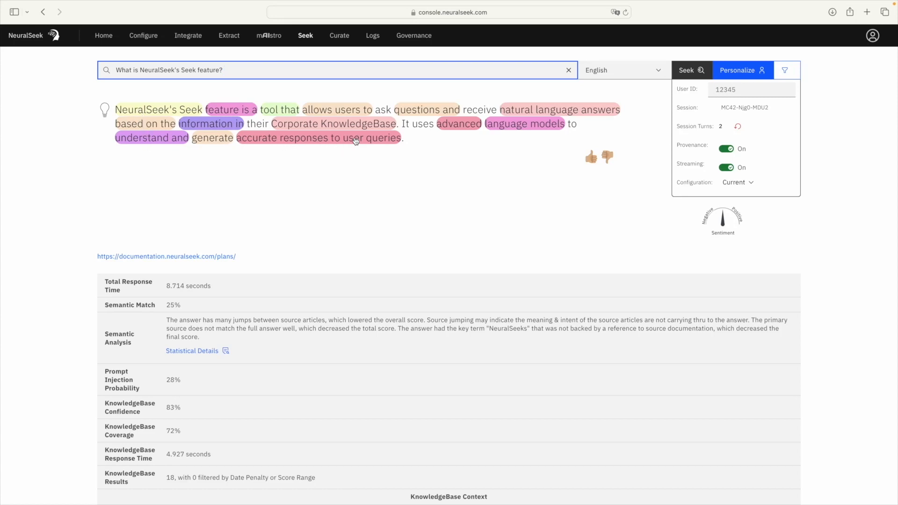
pyautogui.scroll(-10, 355, 141)
pyautogui.scroll(-4, 355, 141)
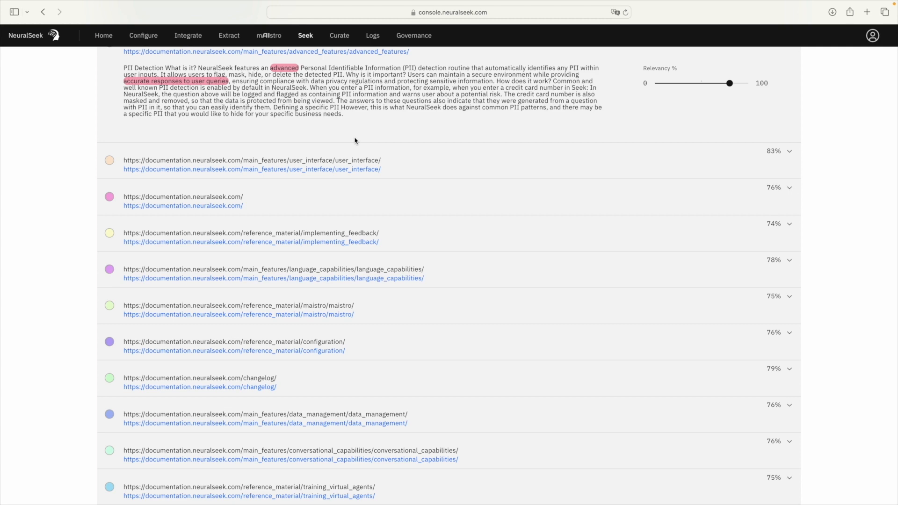
pyautogui.scroll(15, 355, 140)
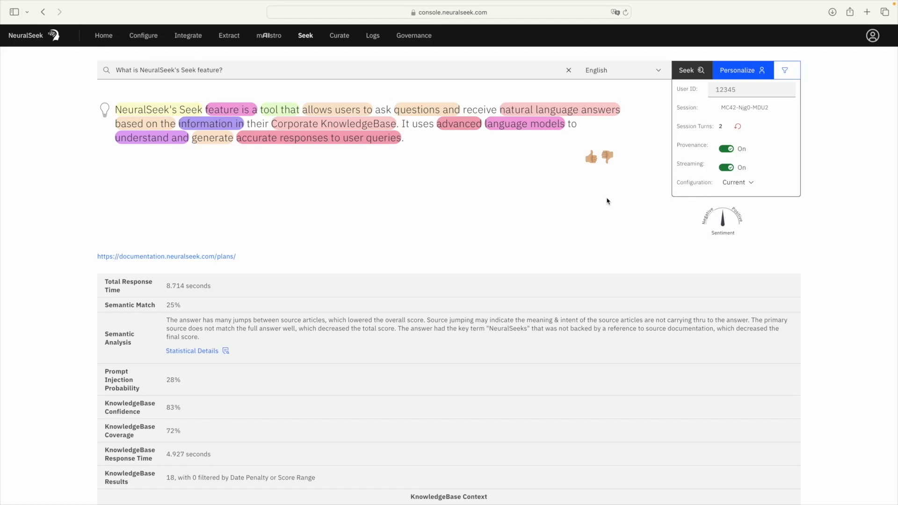
# Step: Switch the Provenance toggle off in the Personalize panel
pyautogui.click(728, 150)
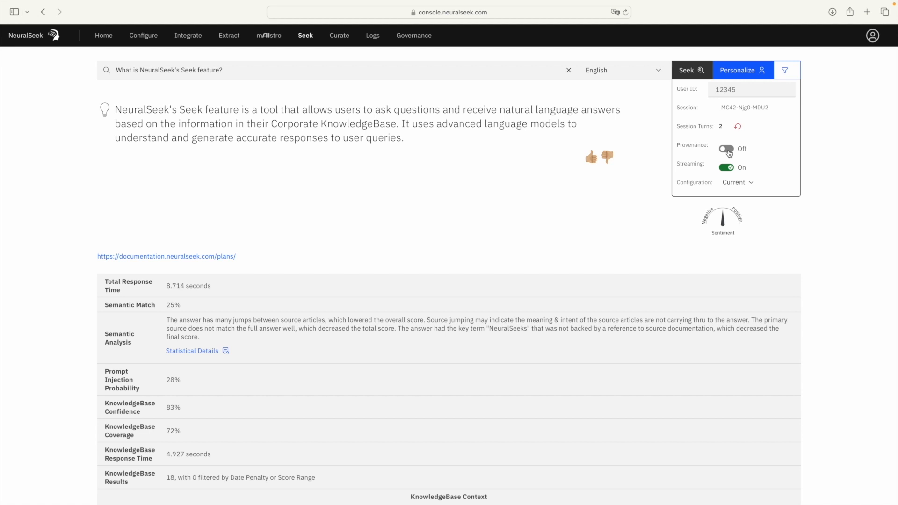
# Step: Turn Provenance back on and scroll down to view the KnowledgeBase Context
pyautogui.click(728, 150)
pyautogui.scroll(-5, 450, 215)
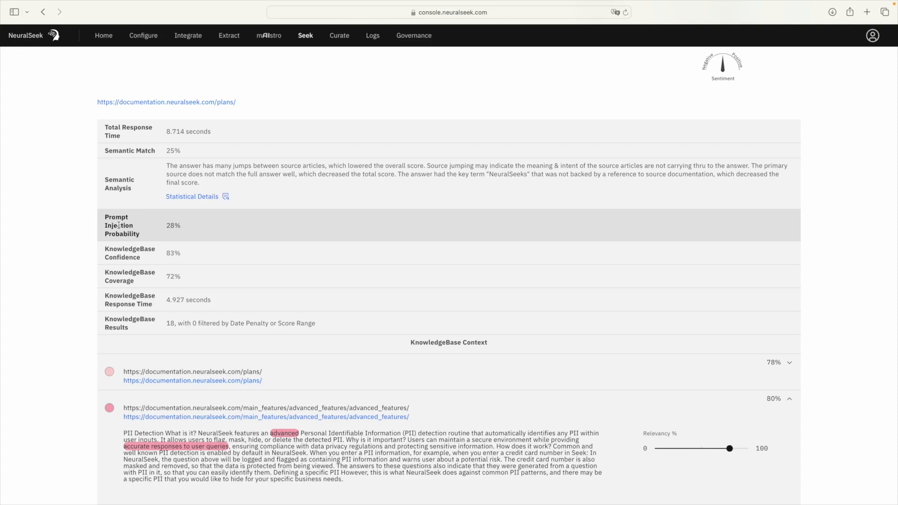
pyautogui.scroll(4, 118, 225)
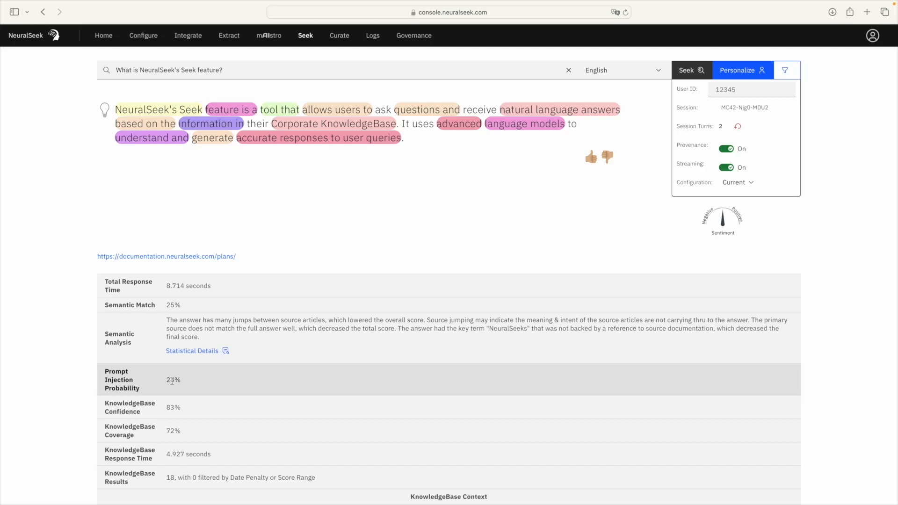
# Step: Open Curate, listing the FAQ-cereal, FAQ-feature_neuralseek_seek and FAQ-blue_sky intents
pyautogui.scroll(2, 172, 381)
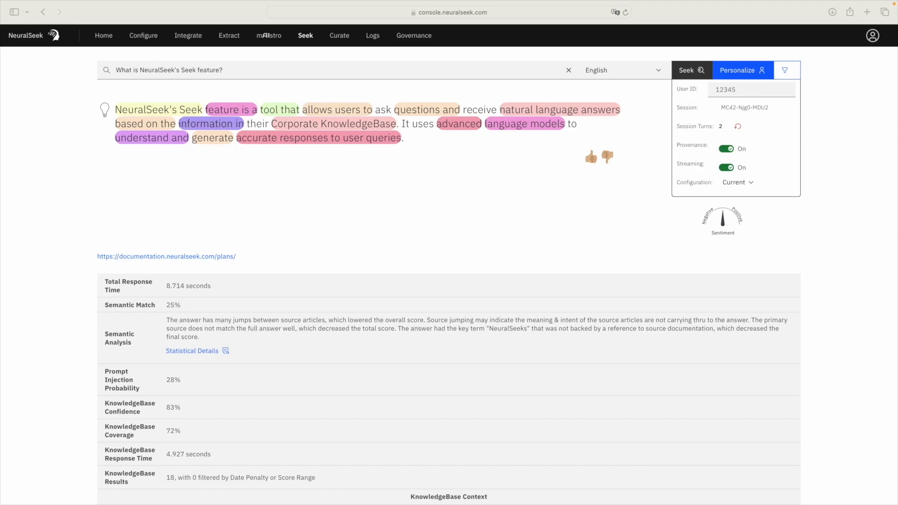
pyautogui.scroll(-5, 616, 266)
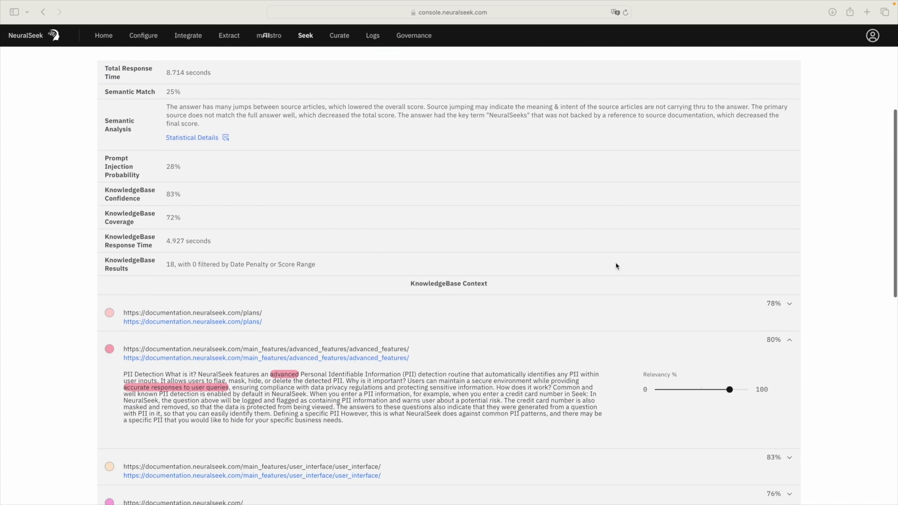
pyautogui.scroll(5, 616, 266)
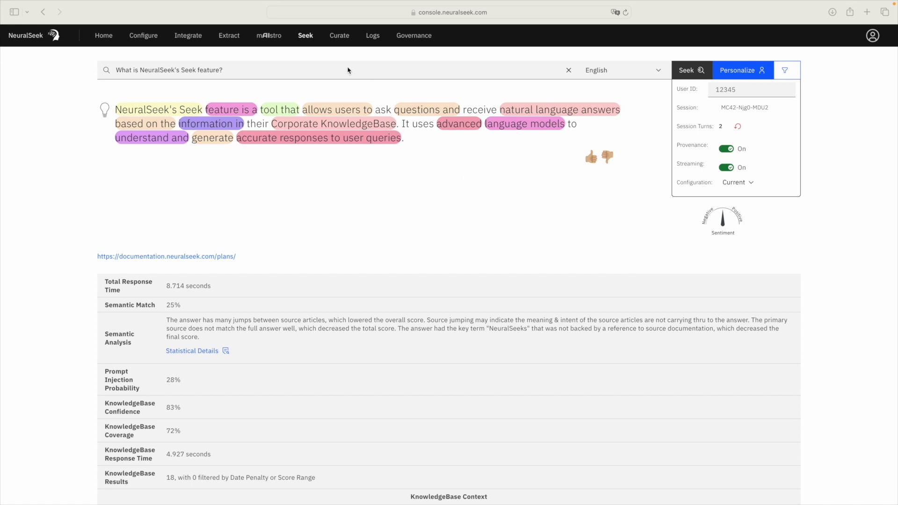
pyautogui.click(339, 39)
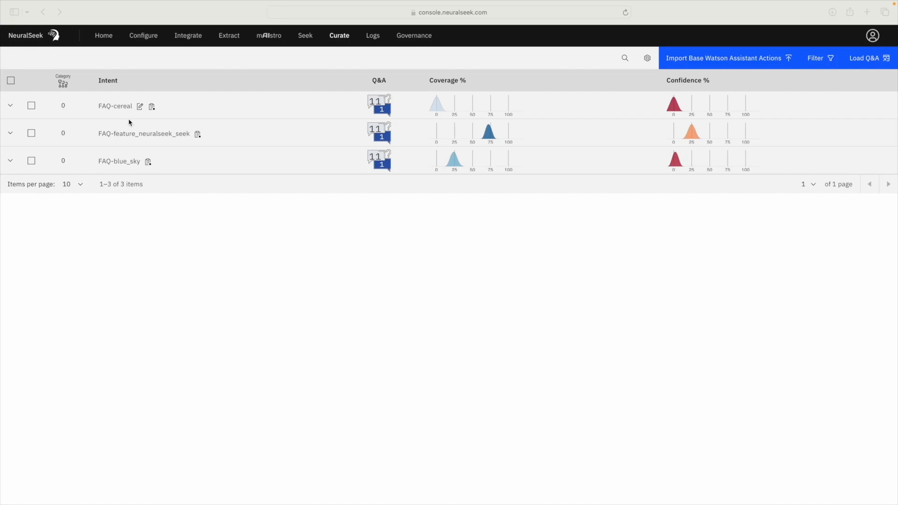
# Step: Expand the FAQ-cereal intent to show its 11 example questions and answer
pyautogui.click(10, 107)
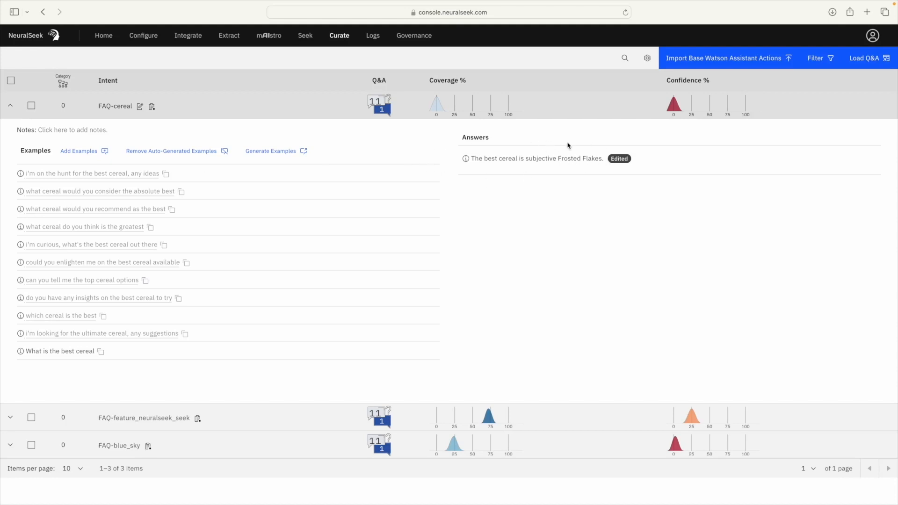
# Step: Delete 'subjective' so the FAQ-cereal answer reads 'The best cereal is Frosted Flakes.' and save
pyautogui.click(593, 159)
pyautogui.click(404, 211)
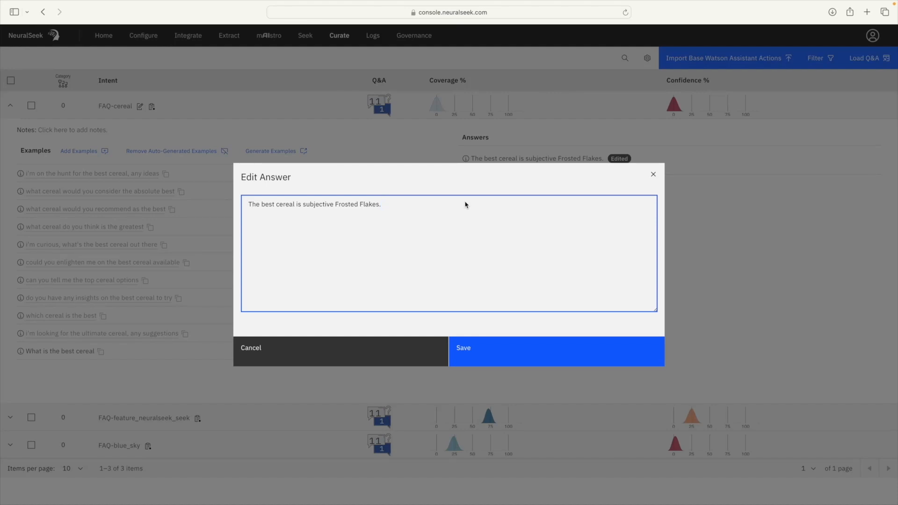
pyautogui.click(335, 205)
pyautogui.press('BackSpace')
pyautogui.press('BackSpace')
pyautogui.press('BackSpace')
pyautogui.press('BackSpace')
pyautogui.press('BackSpace')
pyautogui.press('BackSpace')
pyautogui.press('BackSpace')
pyautogui.press('BackSpace')
pyautogui.press('BackSpace')
pyautogui.press('BackSpace')
pyautogui.press('BackSpace')
pyautogui.press('BackSpace')
pyautogui.click(550, 353)
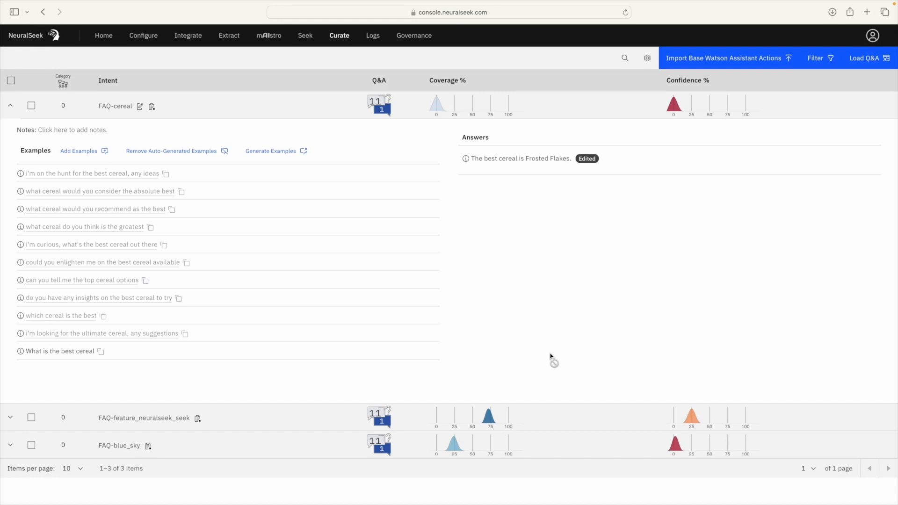
# Step: In Configure, expand the cache settings and raise the edited and normal answer caches to 3 and 5
pyautogui.click(144, 38)
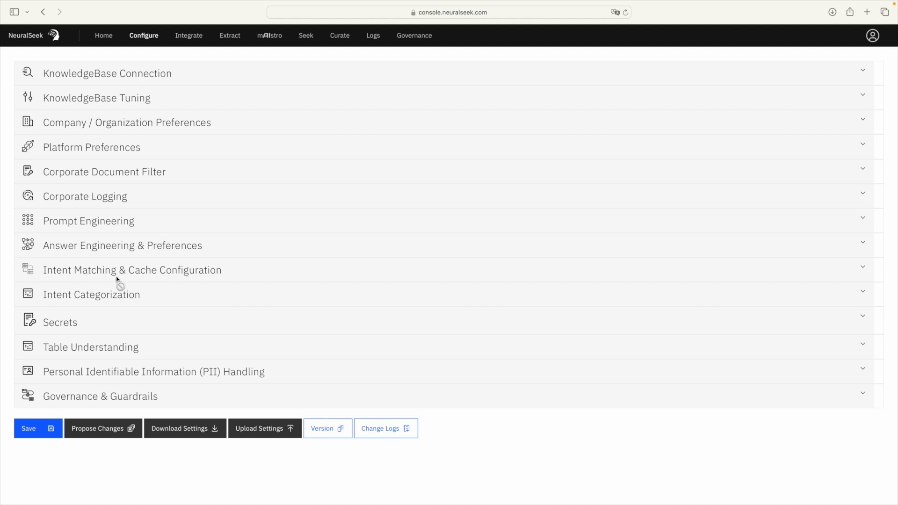
pyautogui.click(147, 273)
pyautogui.scroll(-5, 148, 275)
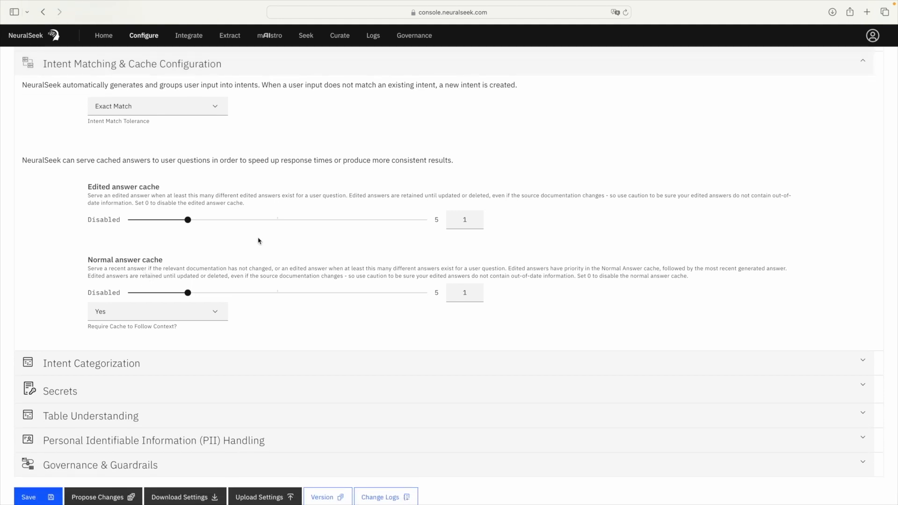
pyautogui.scroll(1, 180, 220)
pyautogui.moveTo(180, 220); pyautogui.dragTo(296, 227)
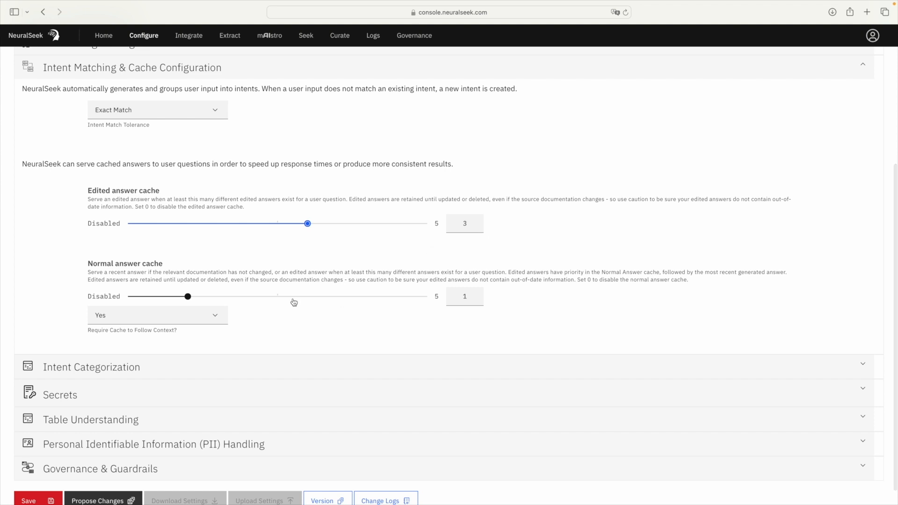
pyautogui.moveTo(189, 297); pyautogui.dragTo(427, 297)
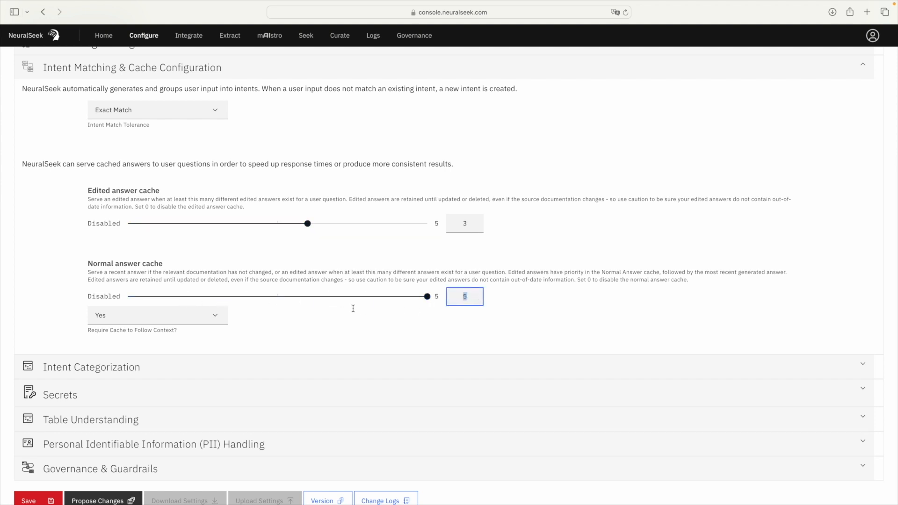
pyautogui.click(328, 263)
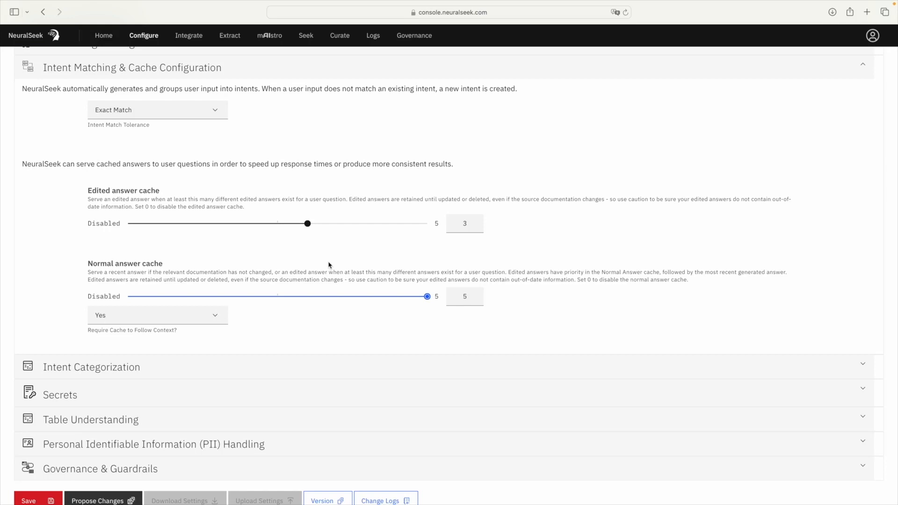
# Step: Set both the edited and normal answer caches to 1 and save the new configuration version
pyautogui.click(467, 226)
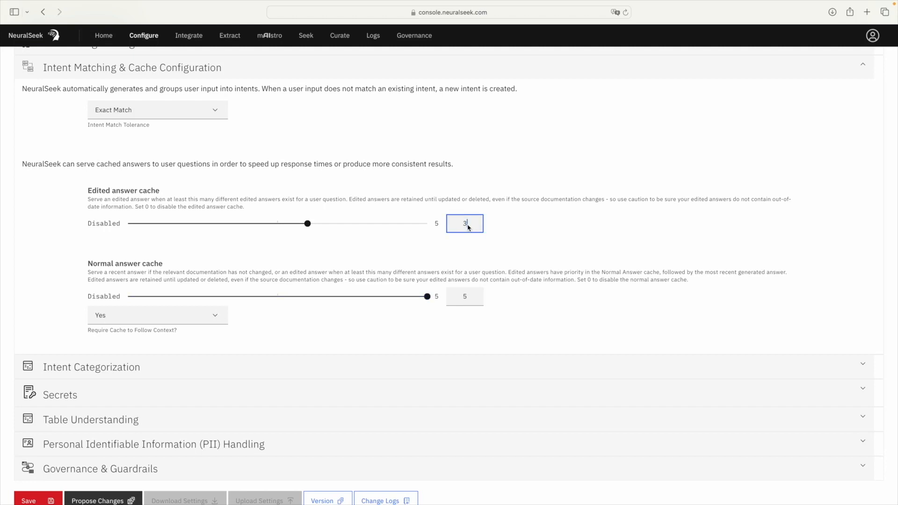
pyautogui.press('BackSpace')
pyautogui.write('0')
pyautogui.press('BackSpace')
pyautogui.write('1')
pyautogui.scroll(-1, 179, 275)
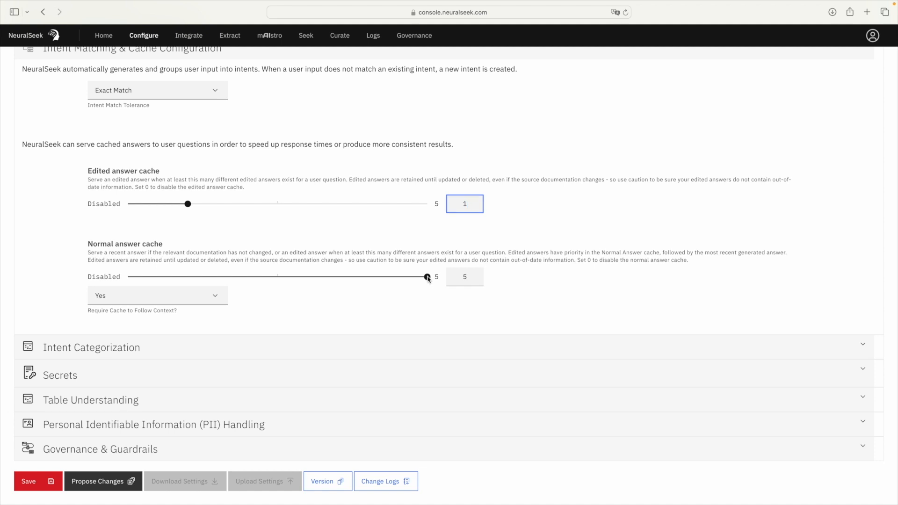
pyautogui.moveTo(427, 277); pyautogui.dragTo(177, 280)
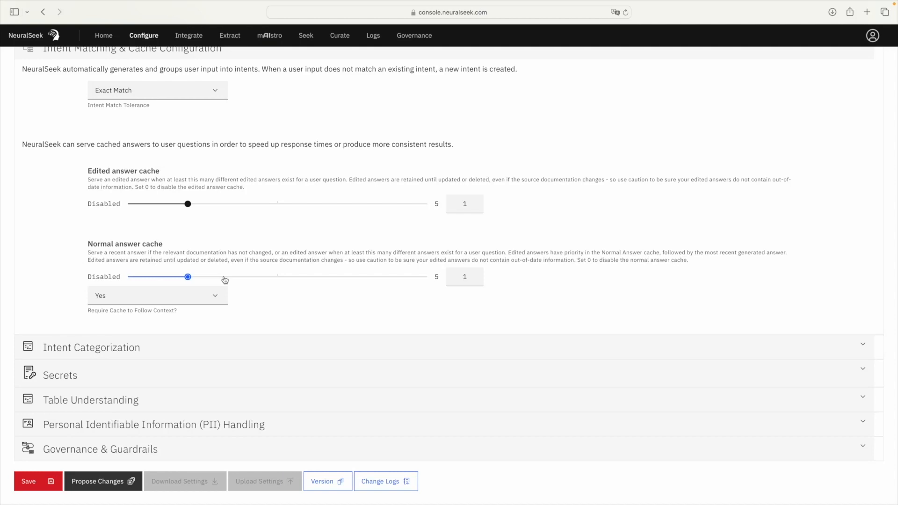
pyautogui.click(47, 486)
pyautogui.click(545, 345)
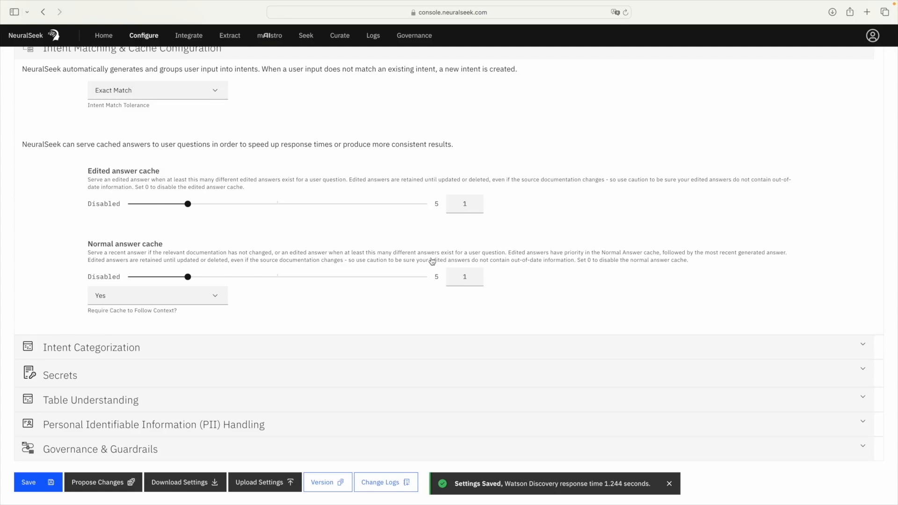
# Step: Resubmit 'What is the best cereal ?' on the Seek page to get the cached Frosted Flakes answer
pyautogui.click(309, 39)
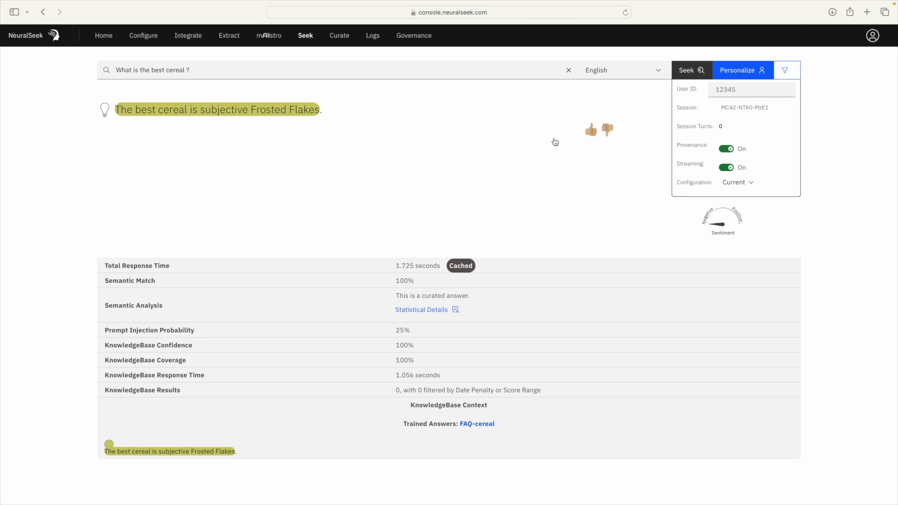
pyautogui.click(272, 70)
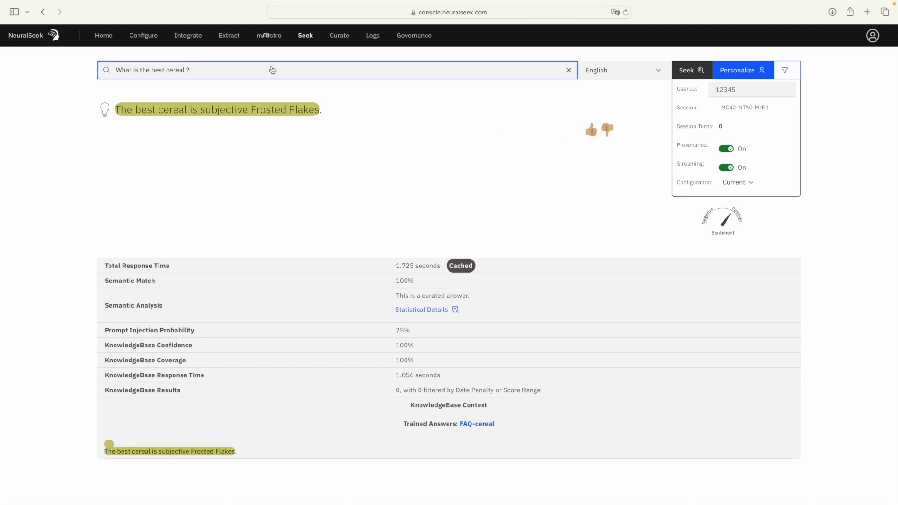
pyautogui.press('Return')
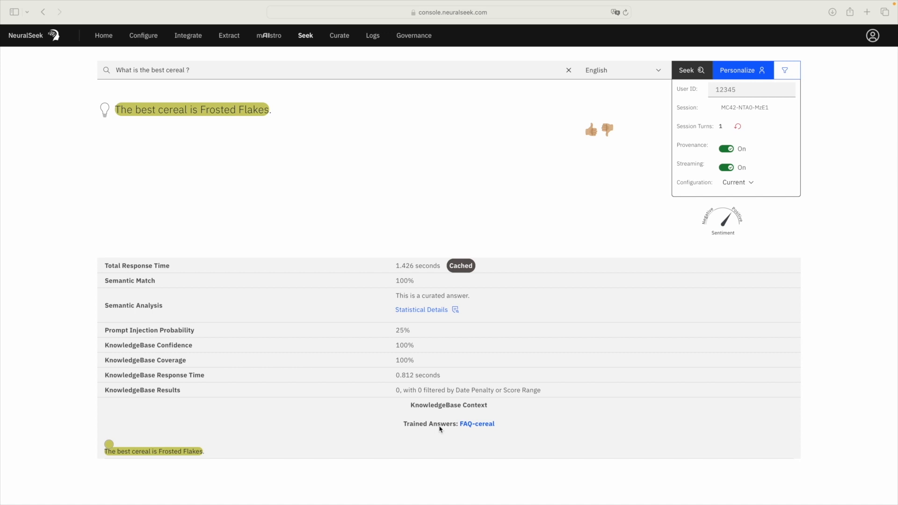
# Step: Go to Curate to list the FAQ-cereal, FAQ-feature_neuralseek_seek and FAQ-blue_sky intents
pyautogui.click(341, 38)
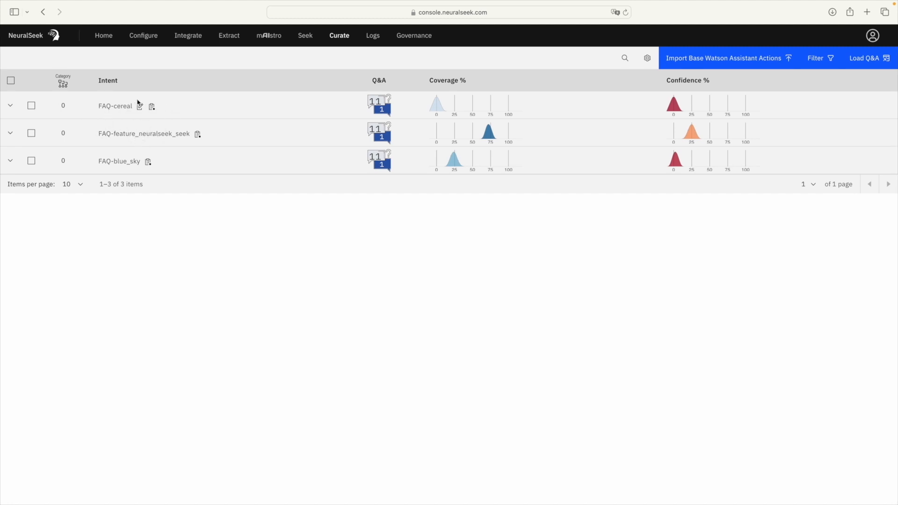
pyautogui.moveTo(142, 111)
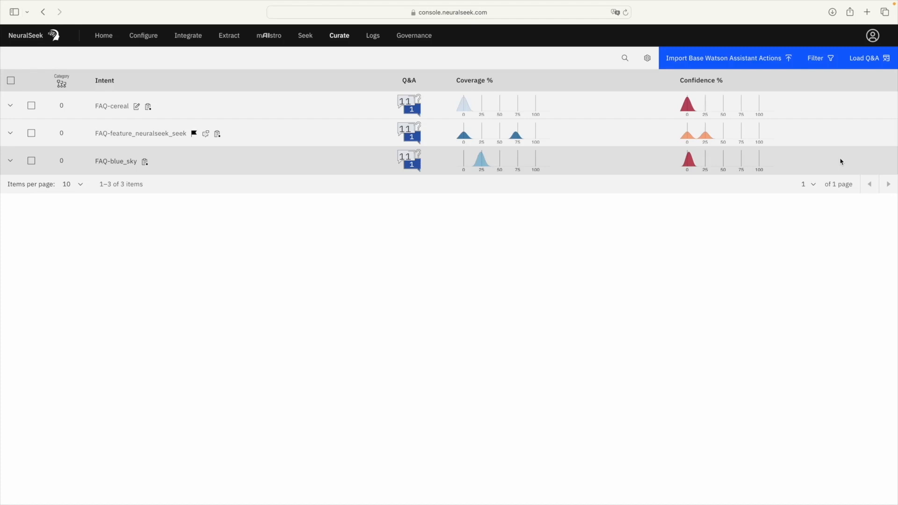
pyautogui.click(32, 106)
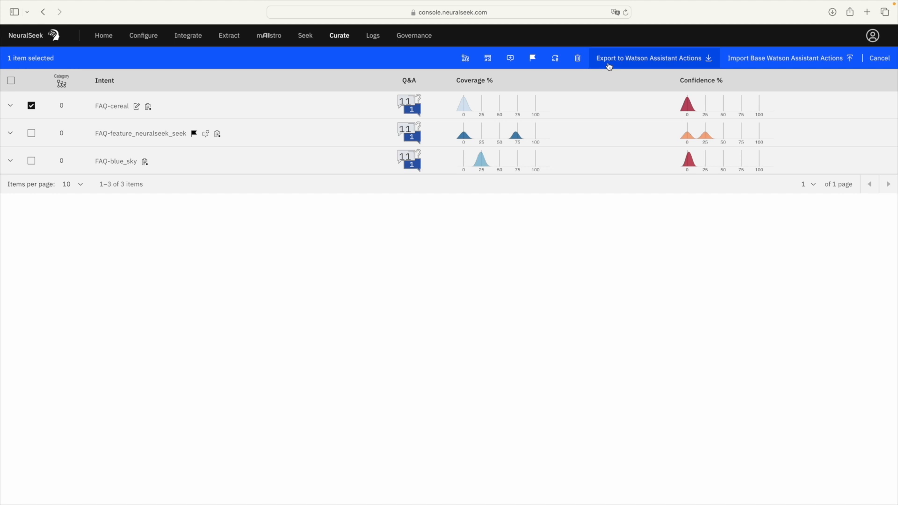
pyautogui.click(10, 107)
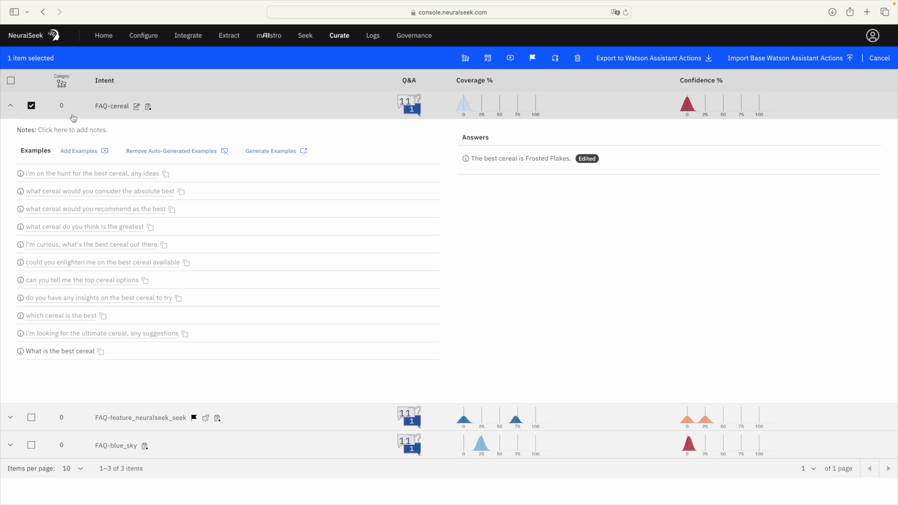
pyautogui.click(10, 106)
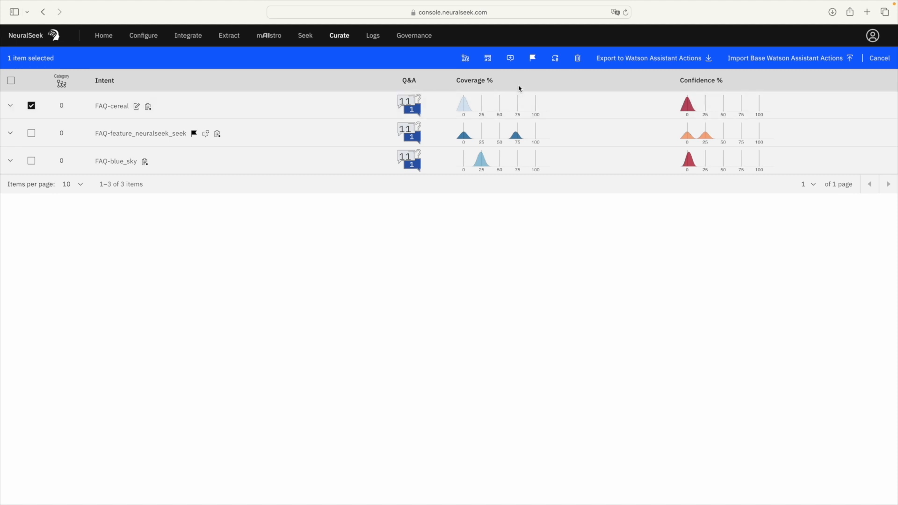
# Step: Export FAQ-cereal as Watson Assistant actions and save actions.json to Downloads
pyautogui.click(664, 60)
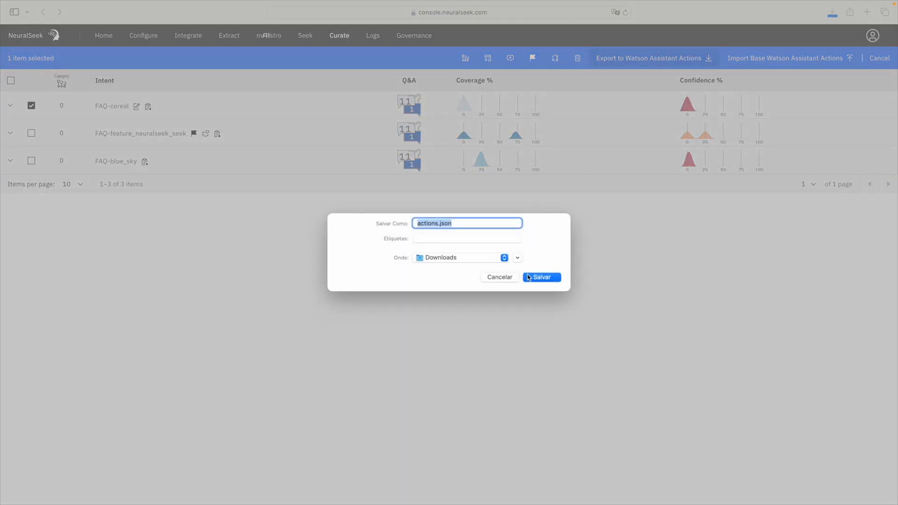
pyautogui.click(541, 280)
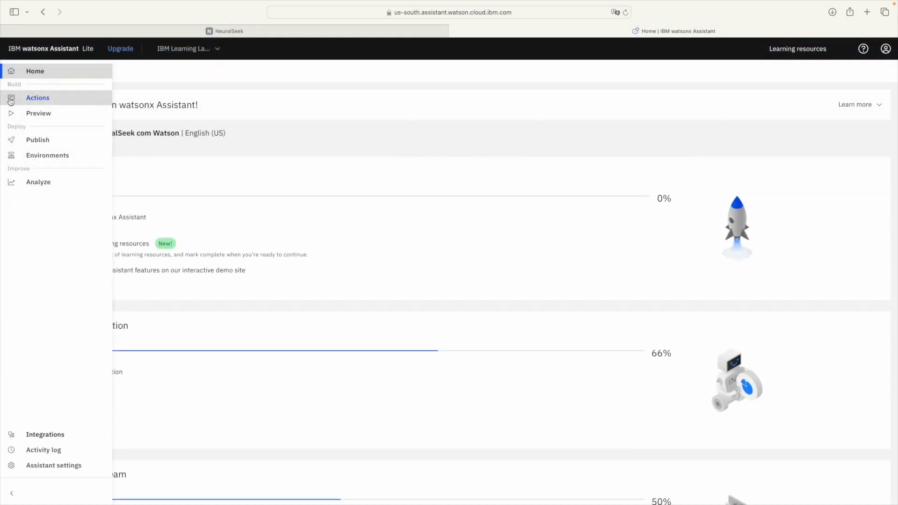
# Step: Go to the assistant's Global settings, Upload/Download section
pyautogui.click(11, 100)
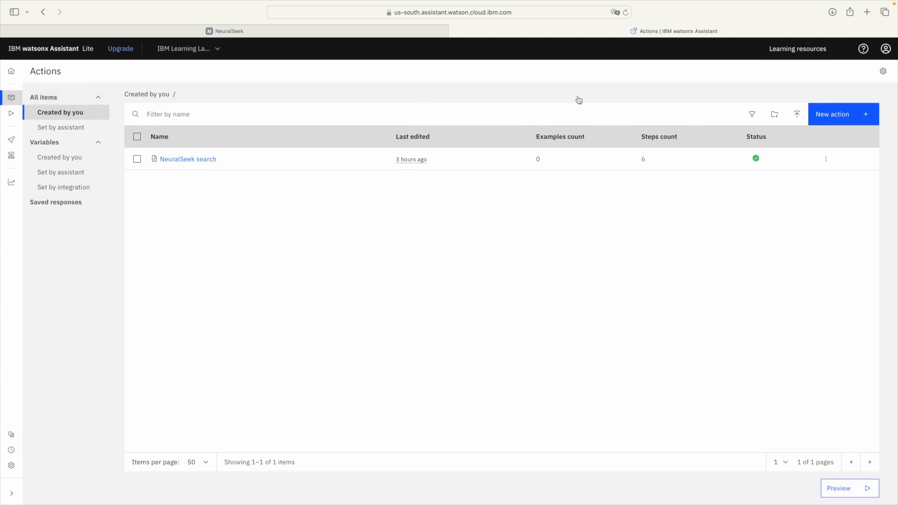
pyautogui.click(882, 73)
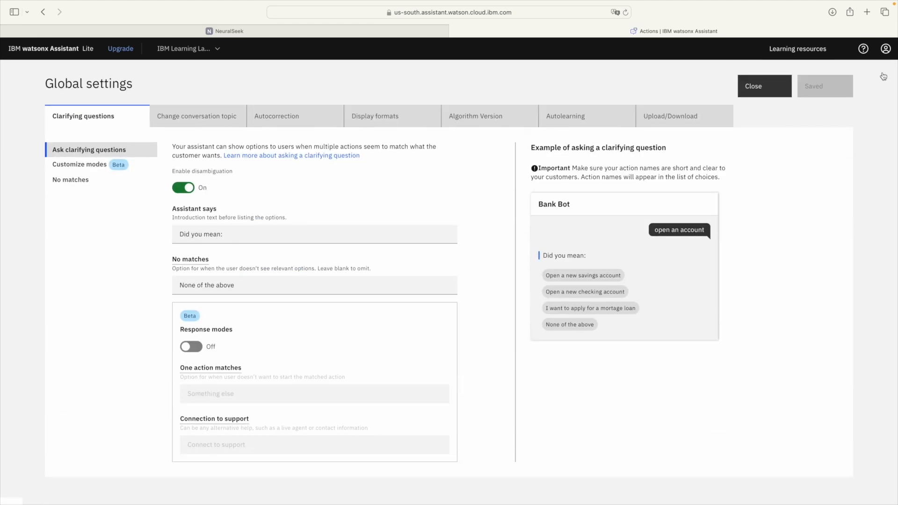
pyautogui.click(697, 119)
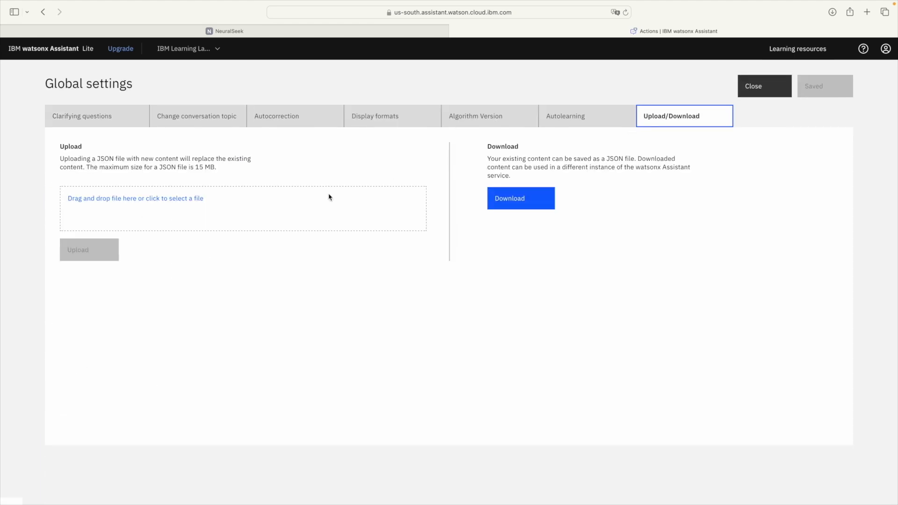
# Step: Upload actions.json and confirm it replaces the existing actions content
pyautogui.click(155, 198)
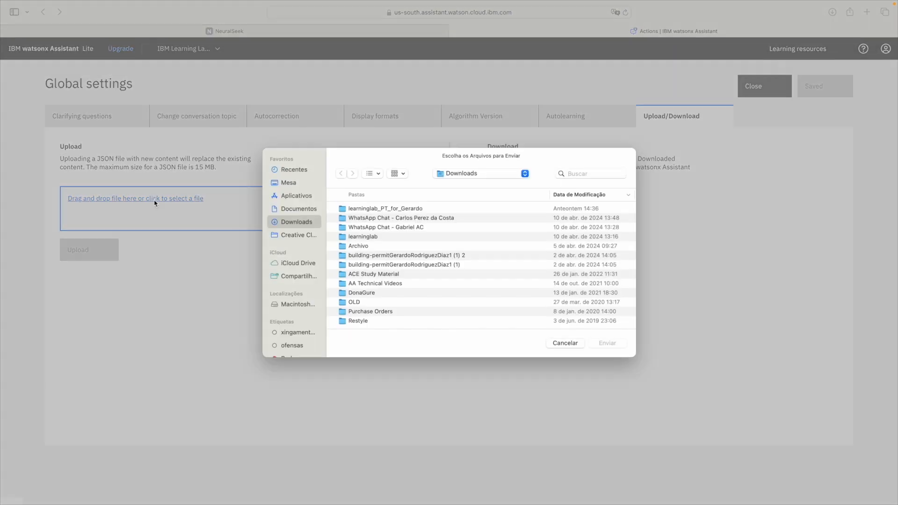
pyautogui.scroll(-2, 395, 259)
pyautogui.scroll(-10, 396, 259)
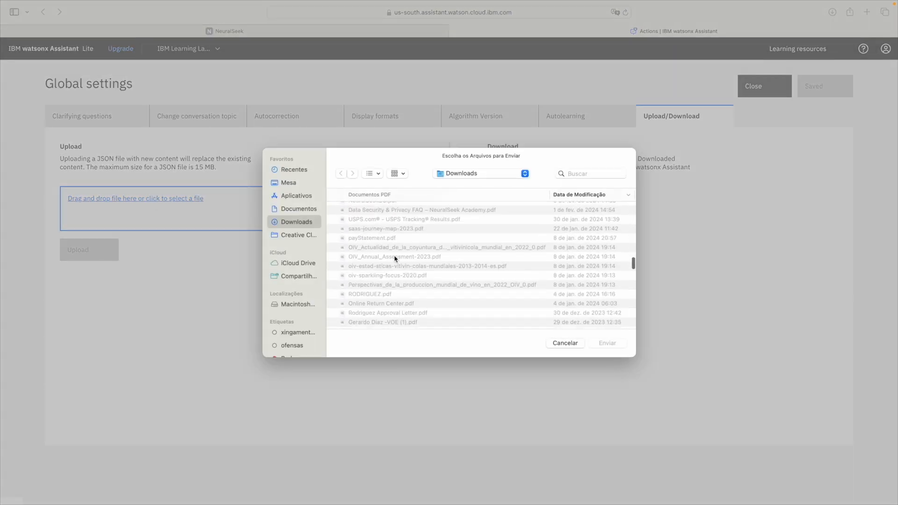
pyautogui.scroll(-5, 395, 258)
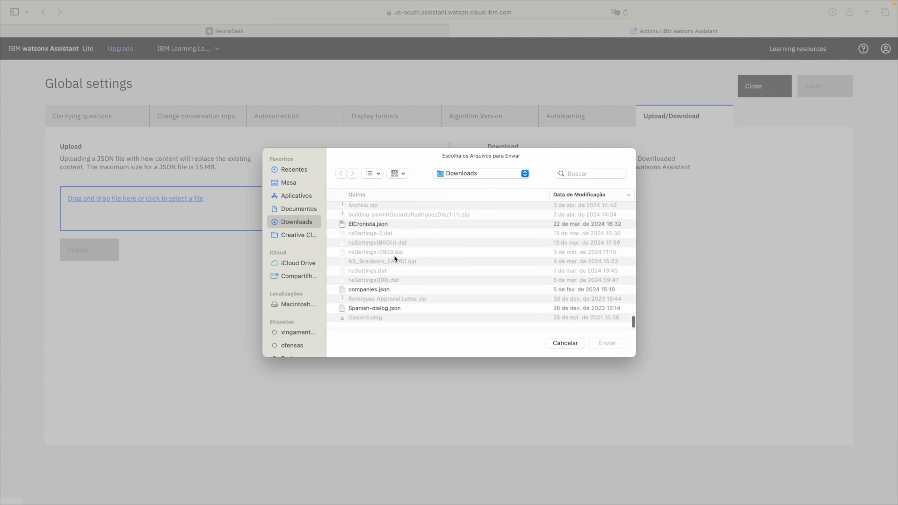
pyautogui.click(360, 242)
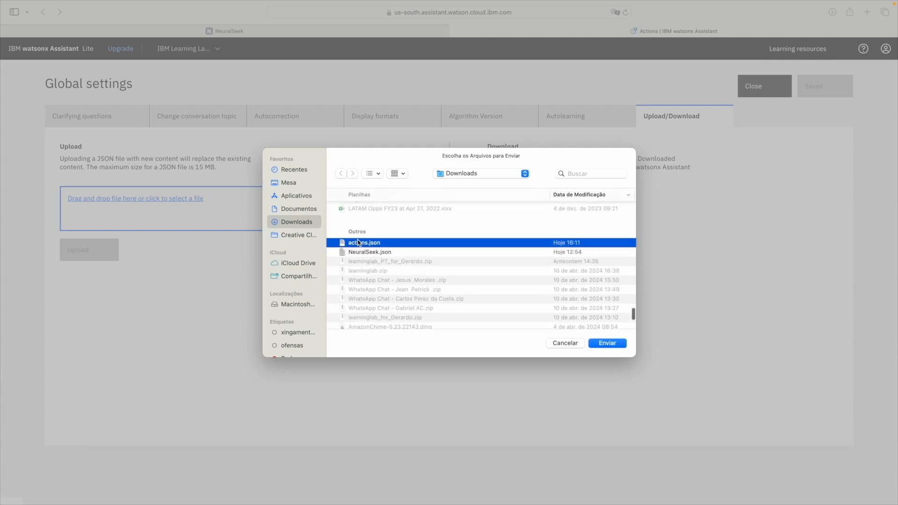
pyautogui.click(605, 343)
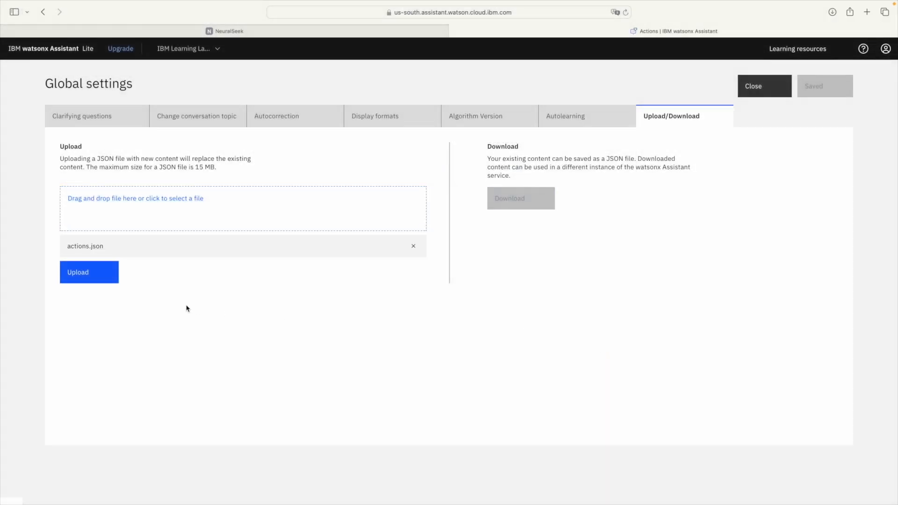
pyautogui.click(100, 275)
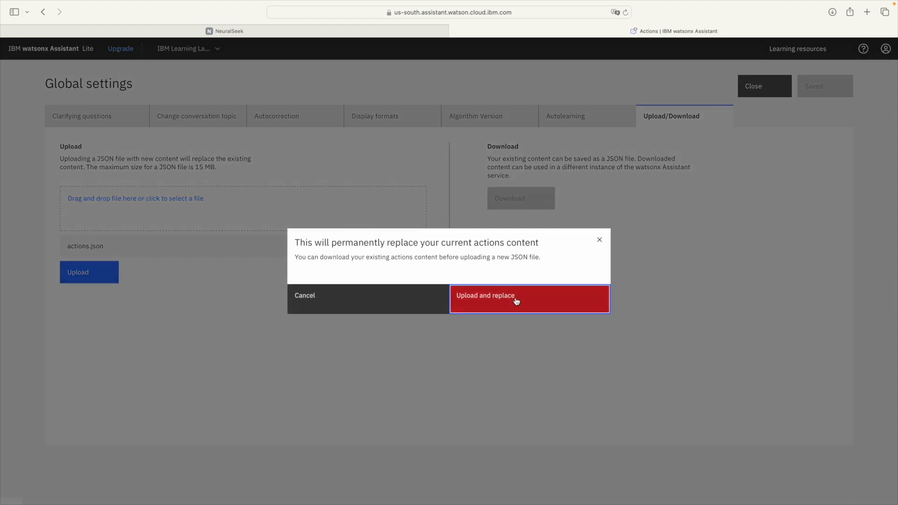
pyautogui.click(516, 301)
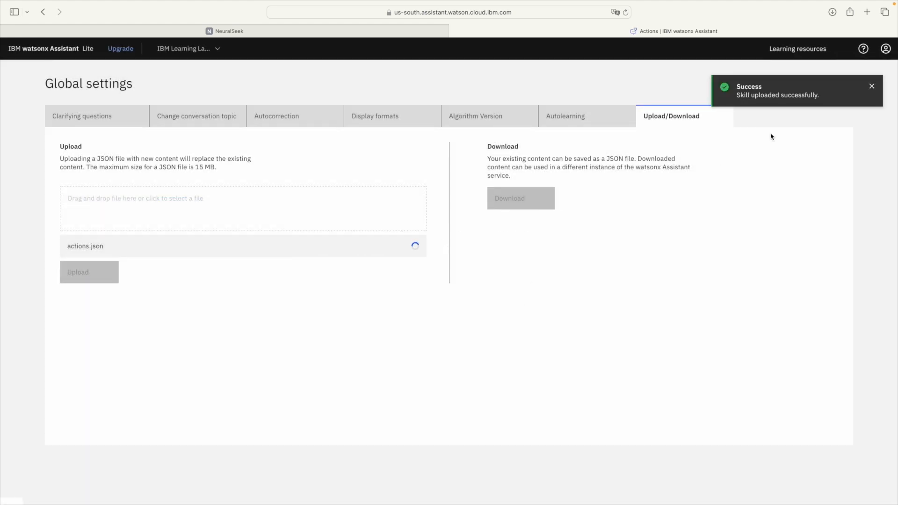
pyautogui.click(871, 87)
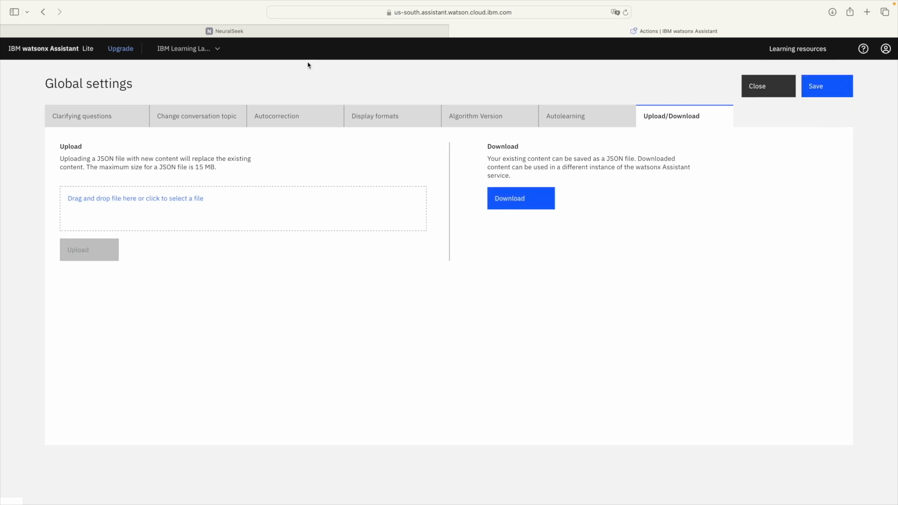
# Step: Return Home and open Actions to see FAQ-cereal with 11 examples and 1 step
pyautogui.click(64, 54)
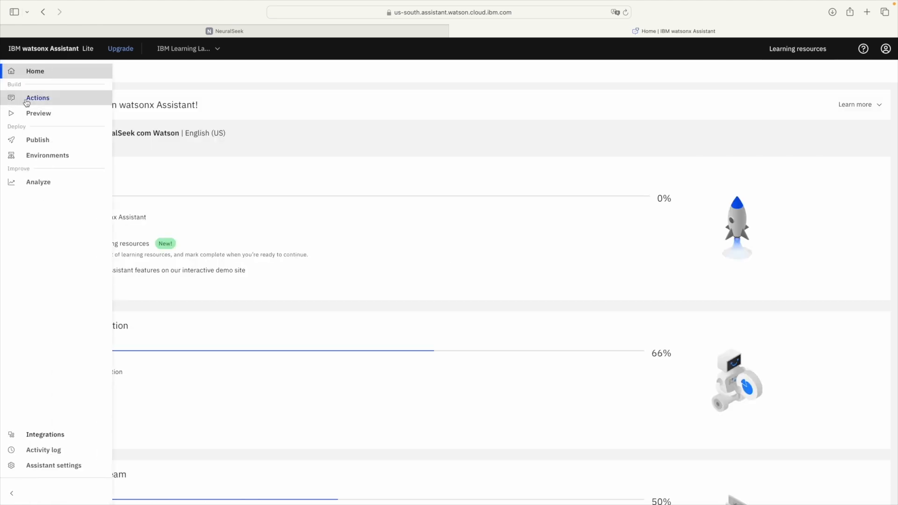
pyautogui.click(35, 97)
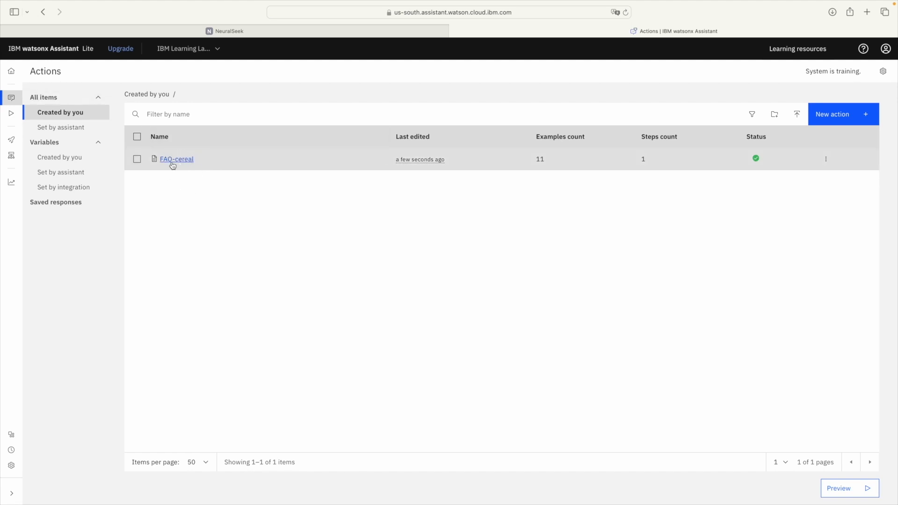
# Step: Open the FAQ-cereal action and scroll through its 11 example phrases
pyautogui.click(172, 162)
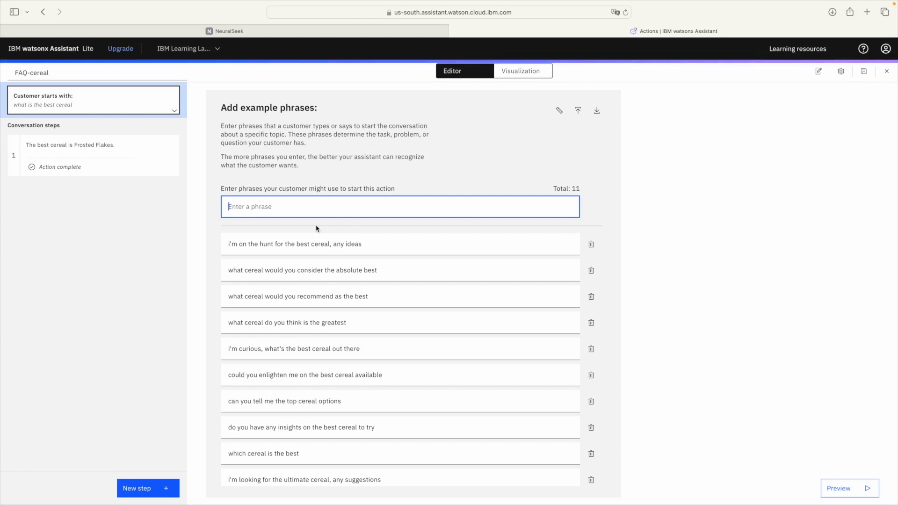
pyautogui.scroll(-1, 317, 232)
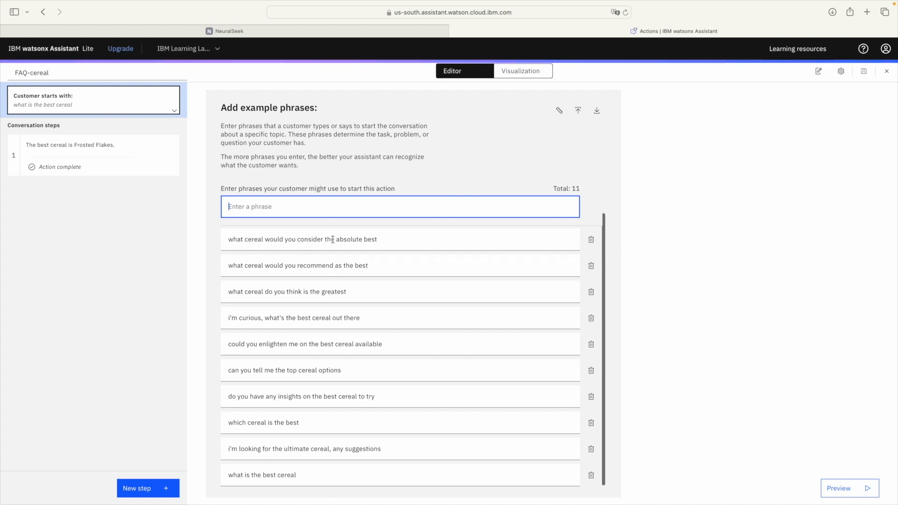
pyautogui.scroll(1, 332, 239)
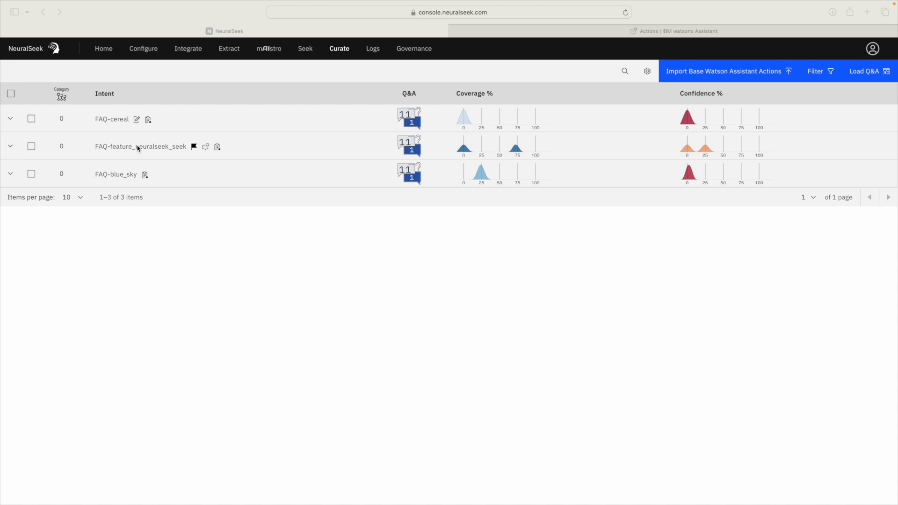
# Step: Open NeuralSeek's Configure page and expand the Intent Categorization settings
pyautogui.click(147, 52)
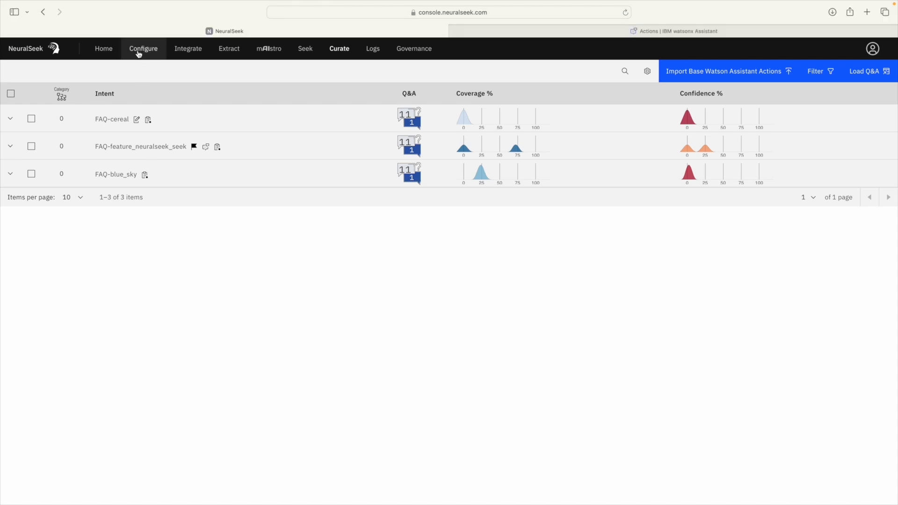
pyautogui.click(137, 51)
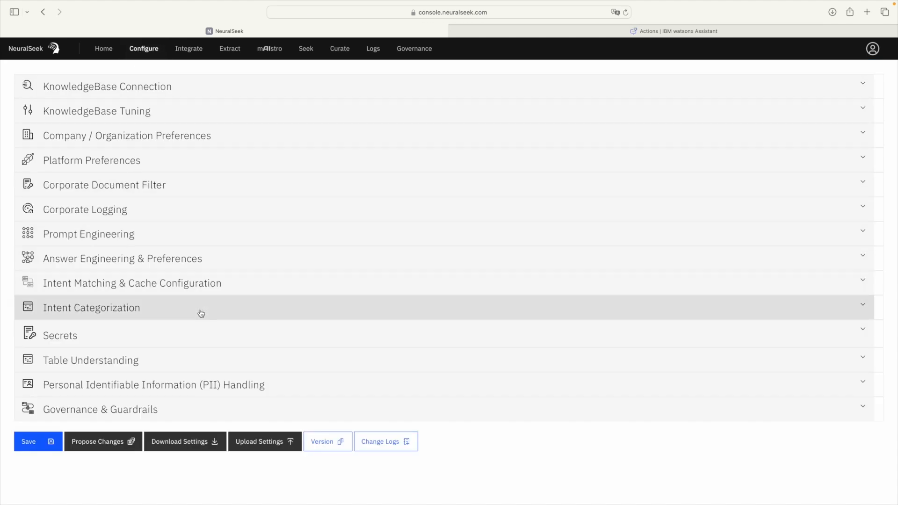
pyautogui.click(201, 308)
pyautogui.scroll(-3, 200, 313)
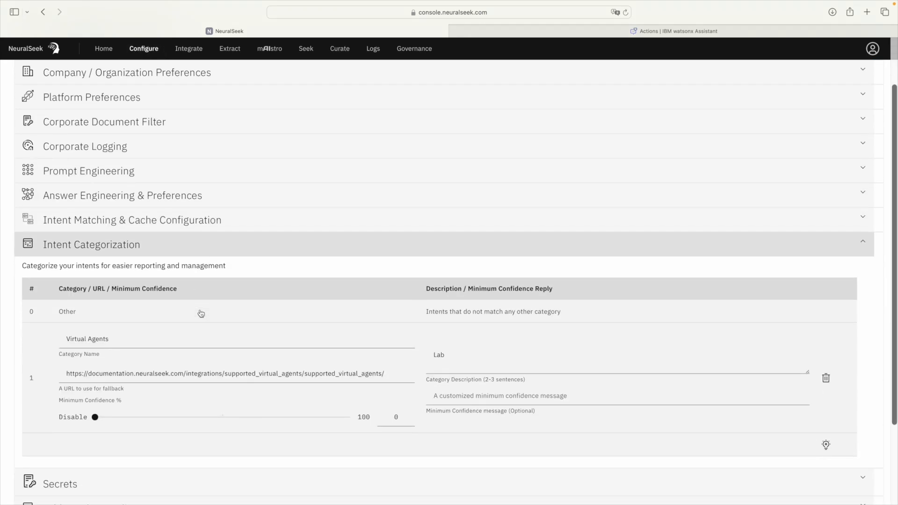
pyautogui.scroll(-2, 200, 309)
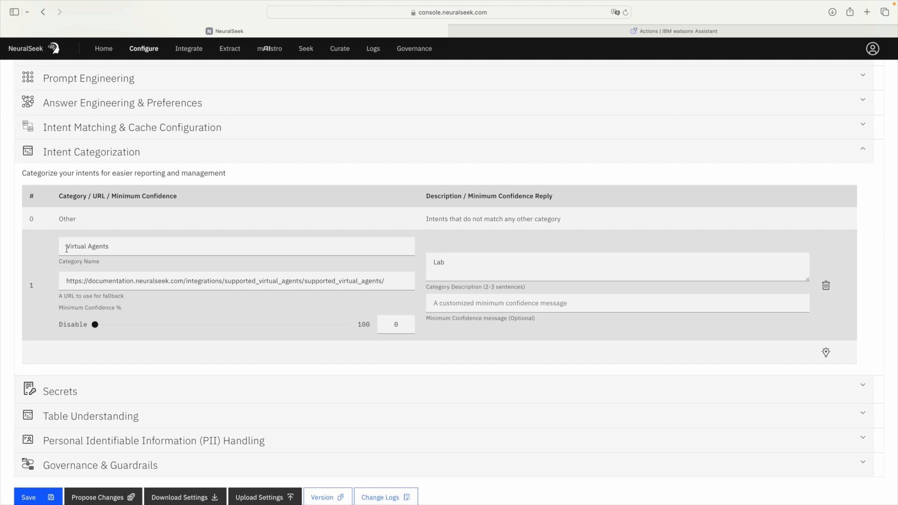
# Step: Check the Virtual Agents category name and its documentation fallback URL
pyautogui.moveTo(66, 248); pyautogui.dragTo(166, 250)
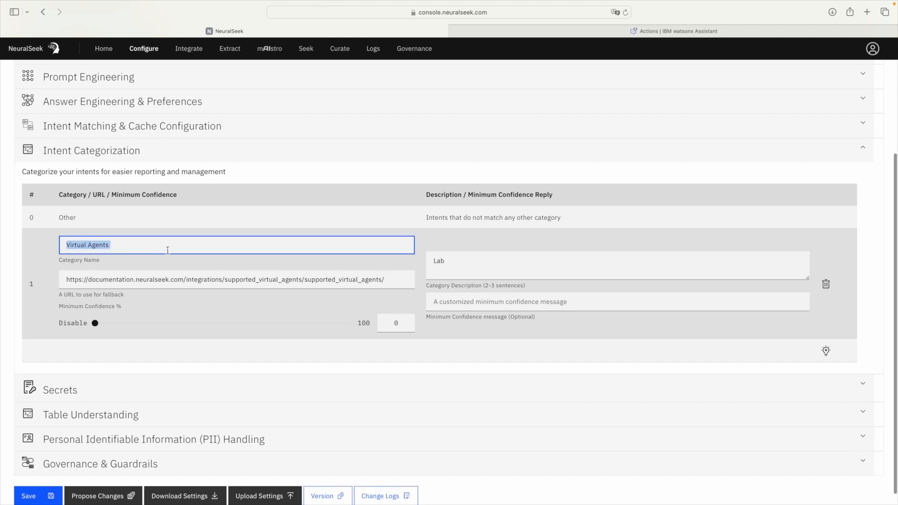
pyautogui.click(167, 250)
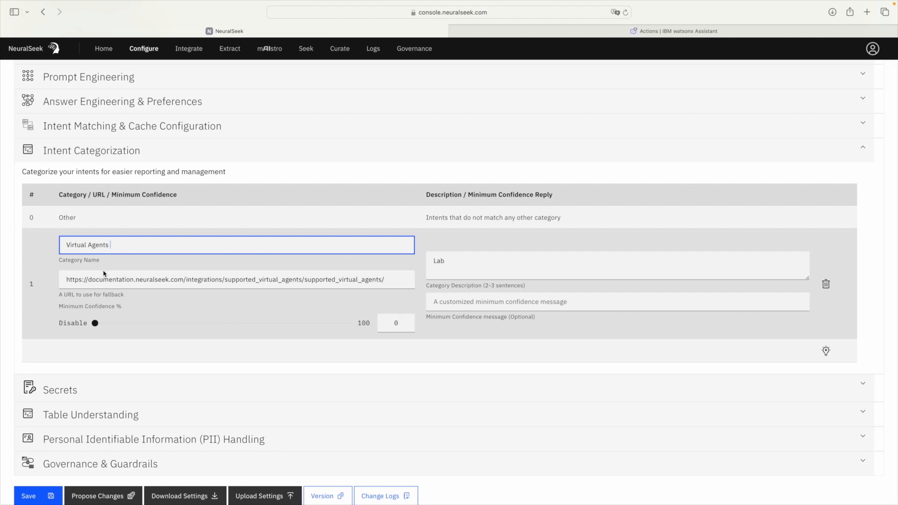
pyautogui.moveTo(65, 280); pyautogui.dragTo(334, 286)
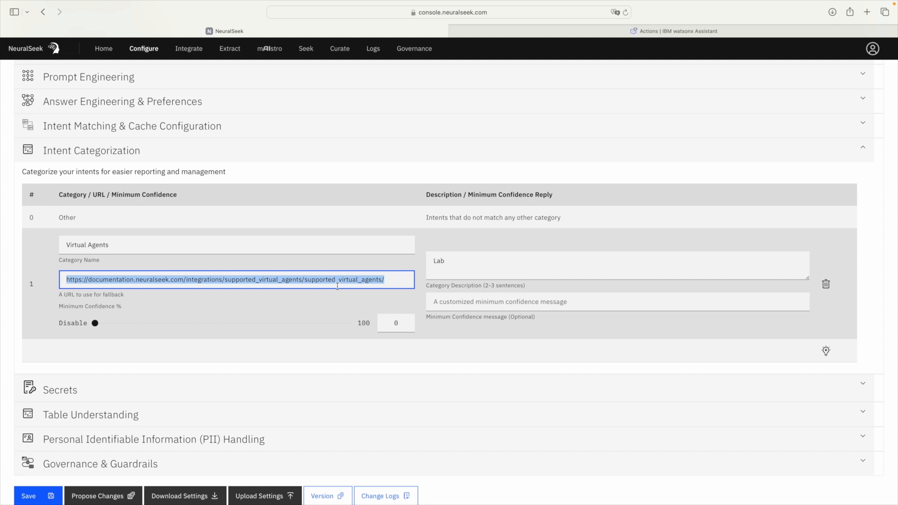
pyautogui.scroll(-1, 338, 286)
# Step: Save the configuration with the Virtual Agents category and return to the Curate intent list
pyautogui.click(48, 485)
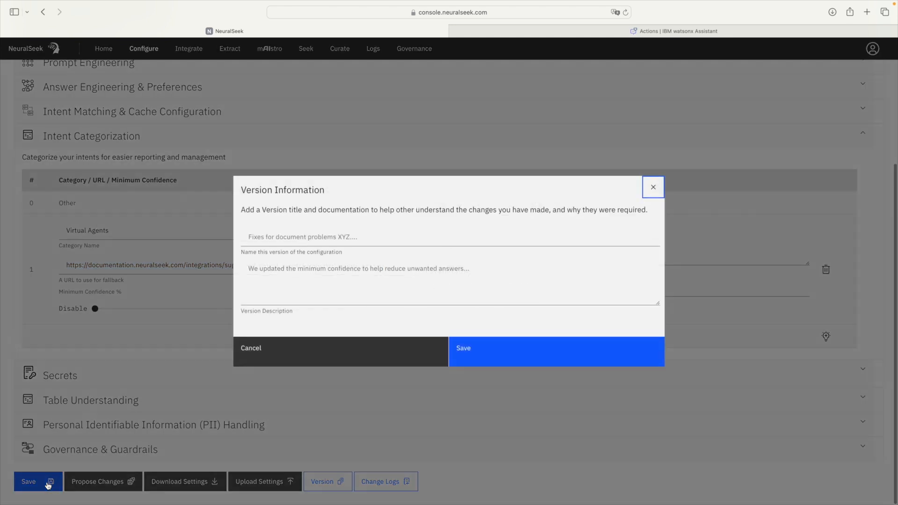
pyautogui.click(502, 358)
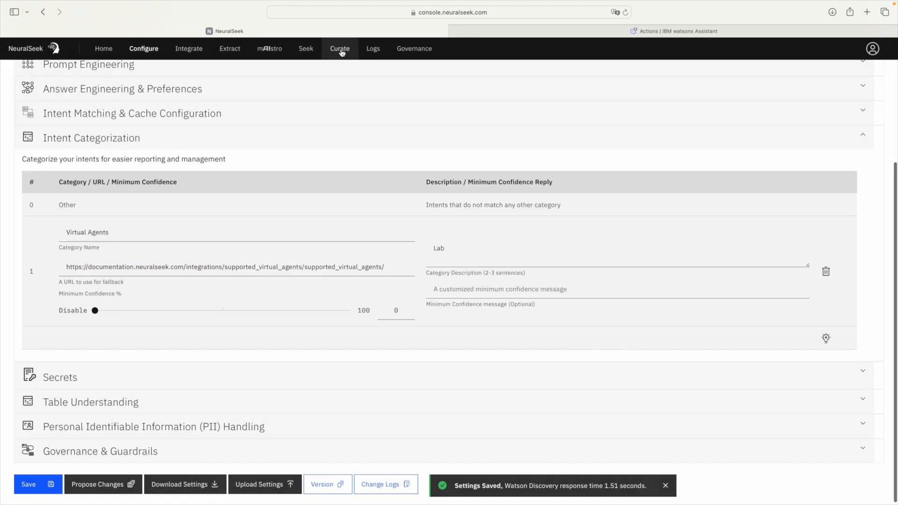
pyautogui.click(341, 50)
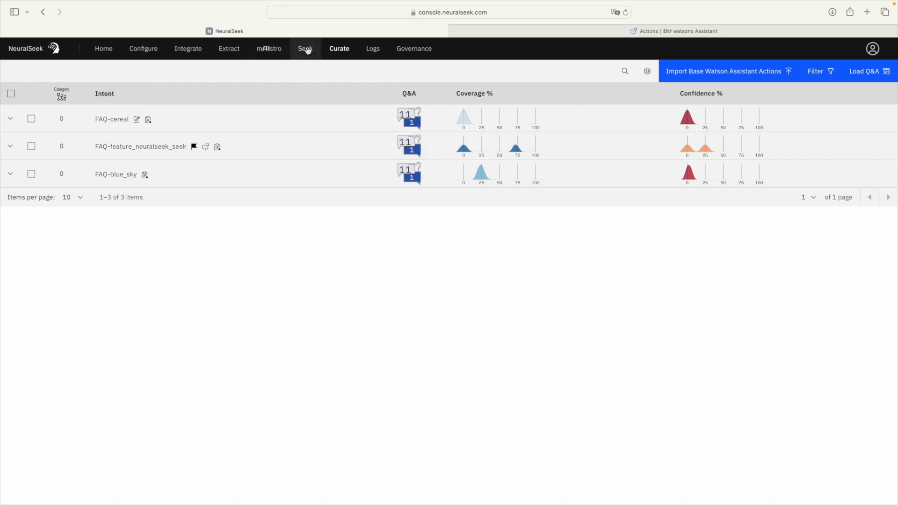
# Step: Seek the pasted supported-virtual-agents question ending in ' ?', then find its new intent in Curate
pyautogui.click(306, 50)
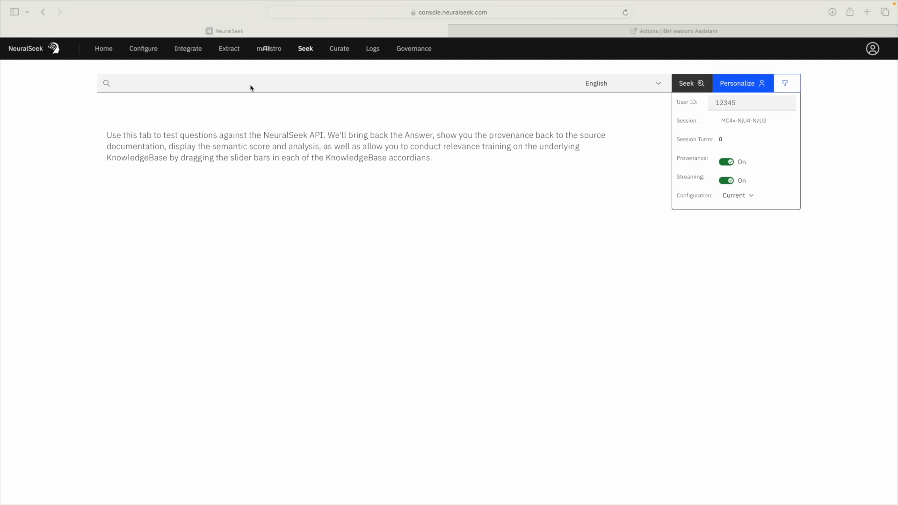
pyautogui.click(235, 83)
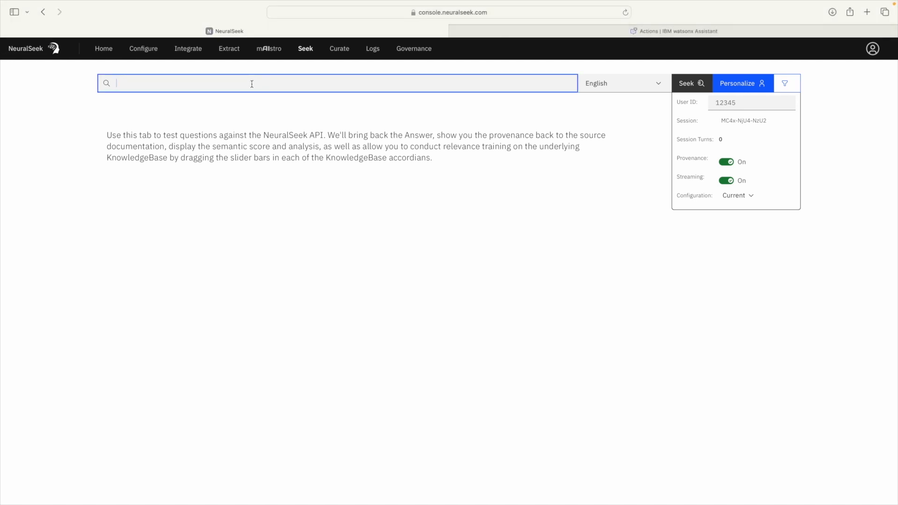
pyautogui.write('Virtual Agents that are supported by NeuralSeek.')
pyautogui.press('BackSpace')
pyautogui.write('?')
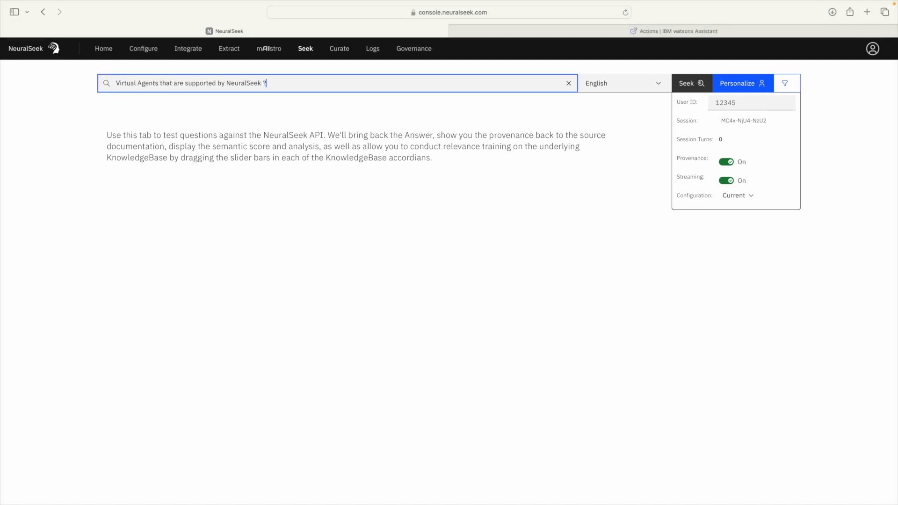
pyautogui.press('Return')
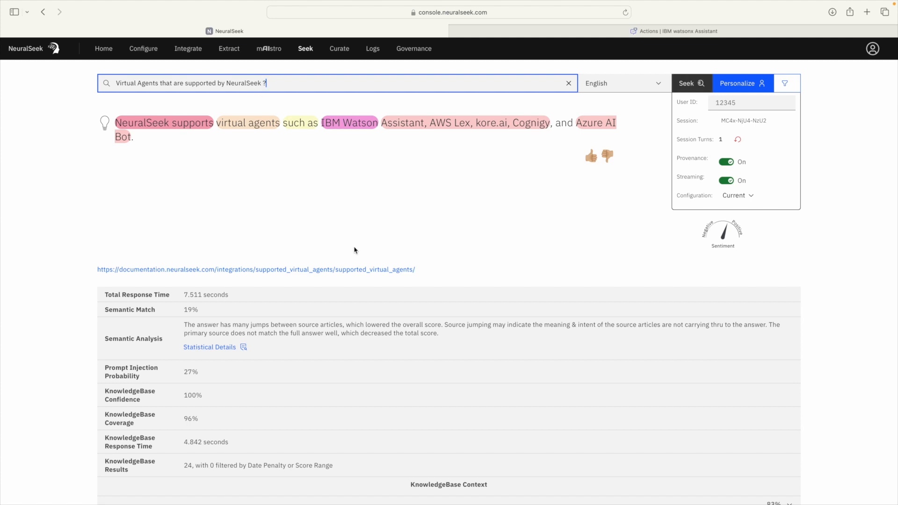
pyautogui.click(342, 52)
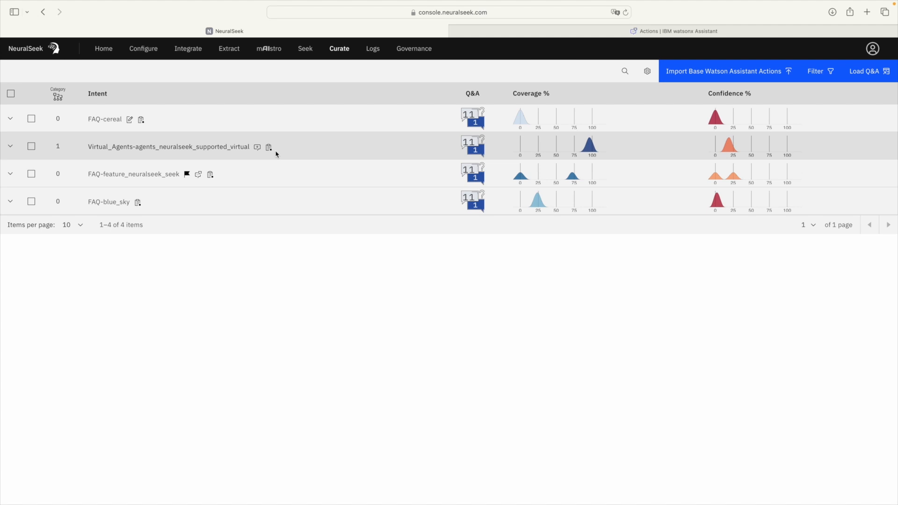
# Step: Verify the new intent's category is Virtual Agents, then advance to the Buscando Respostas slide
pyautogui.click(59, 149)
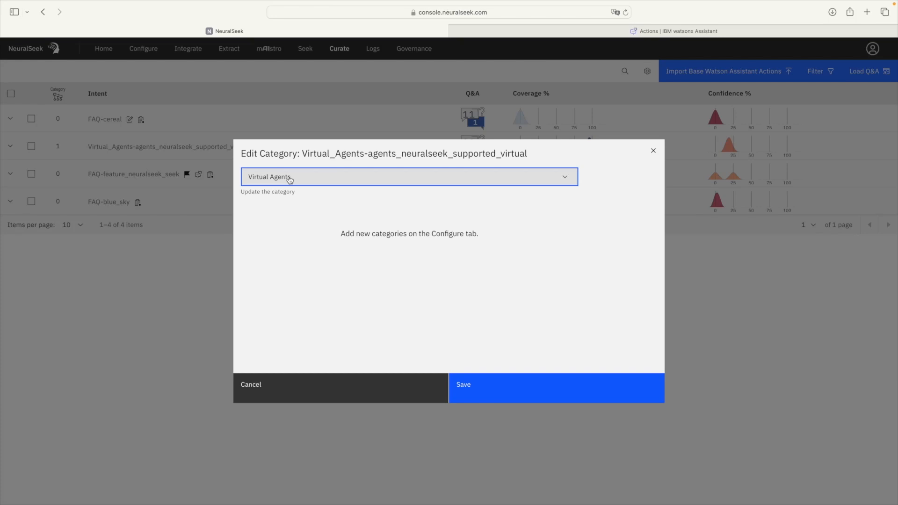
pyautogui.click(290, 179)
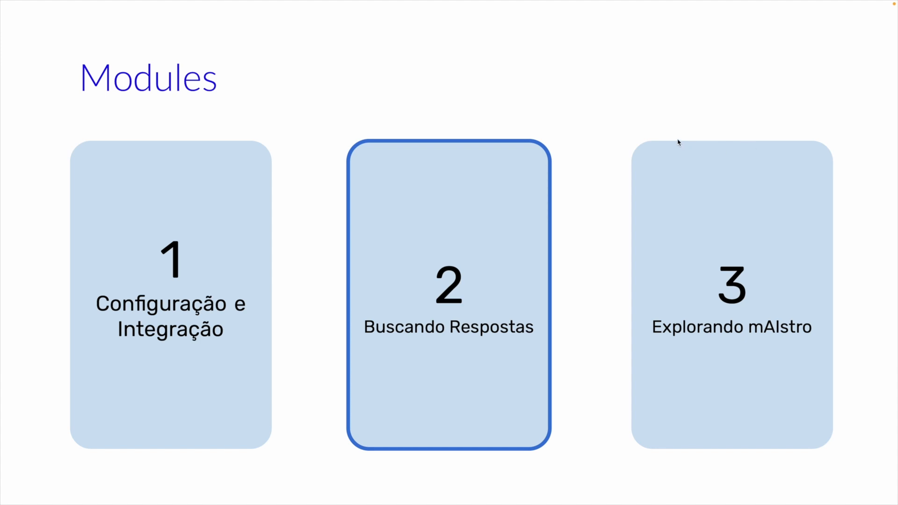
pyautogui.press('Right')
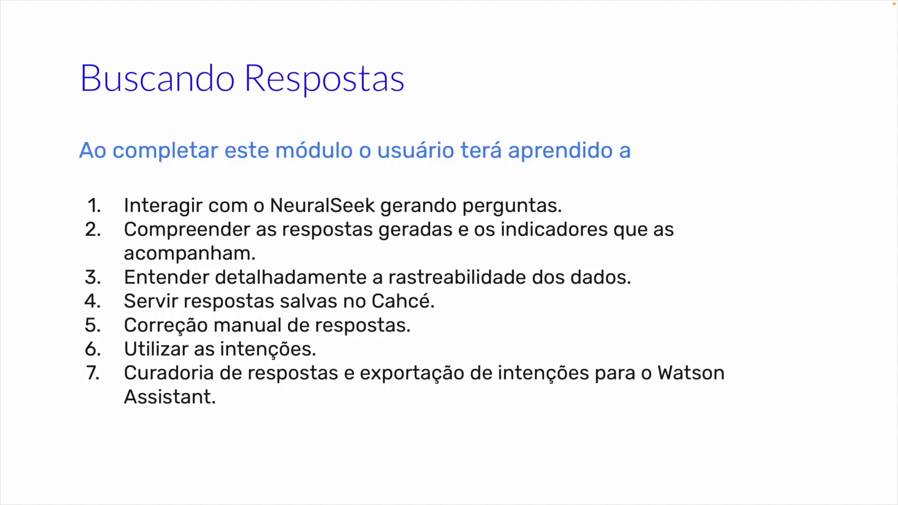
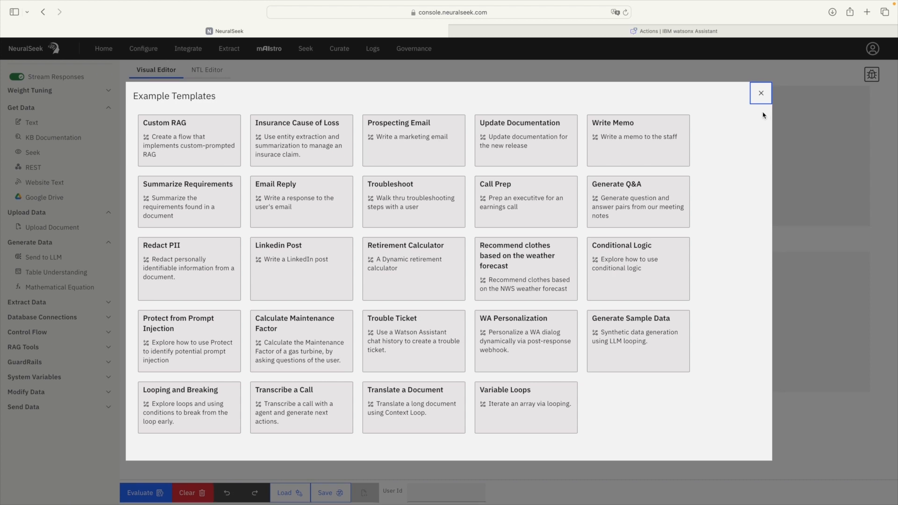
# Step: Close the Example Templates gallery, then add a trial Text node and delete it
pyautogui.click(760, 93)
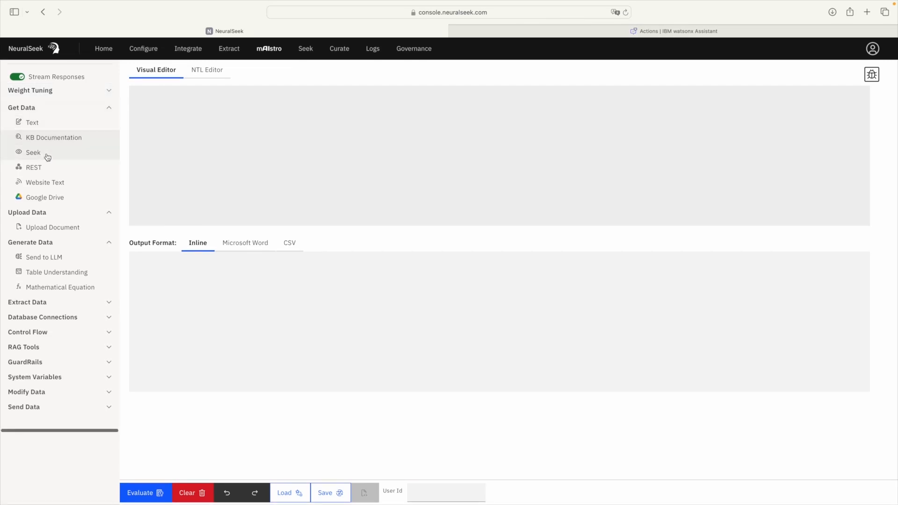
pyautogui.click(45, 127)
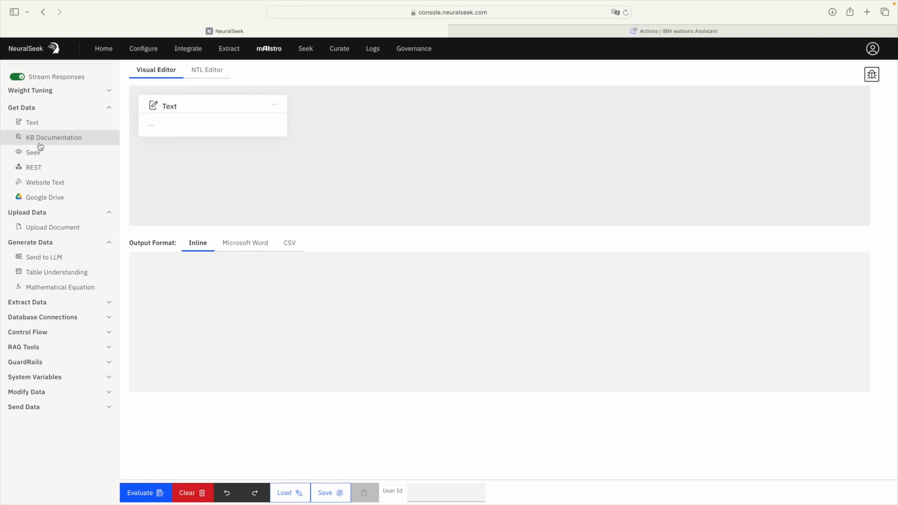
pyautogui.click(151, 130)
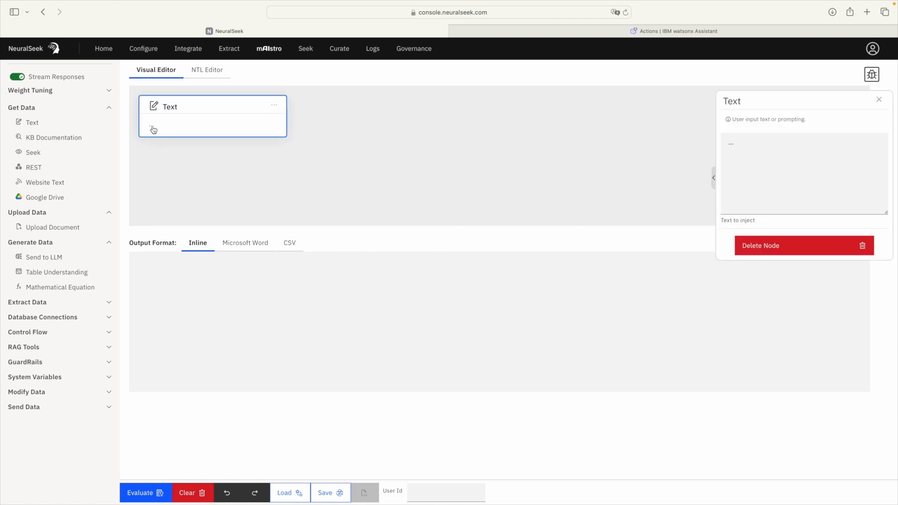
pyautogui.click(767, 244)
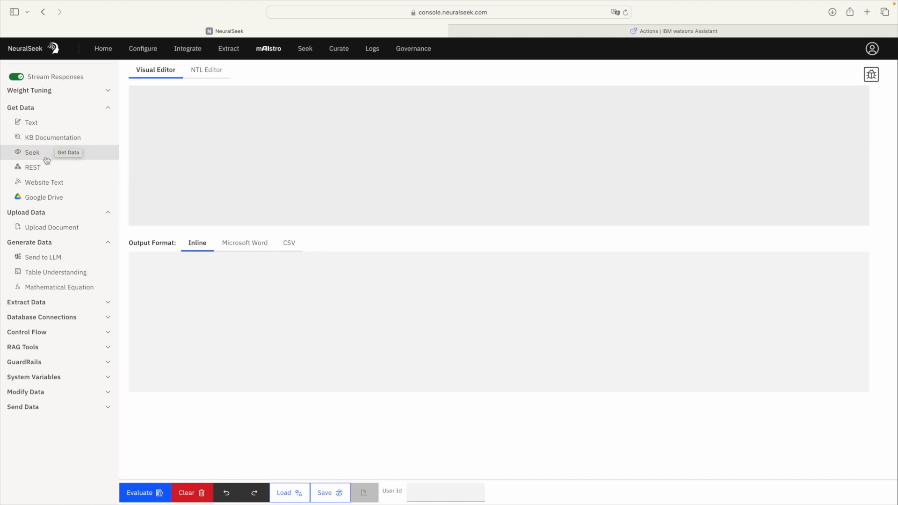
pyautogui.click(48, 187)
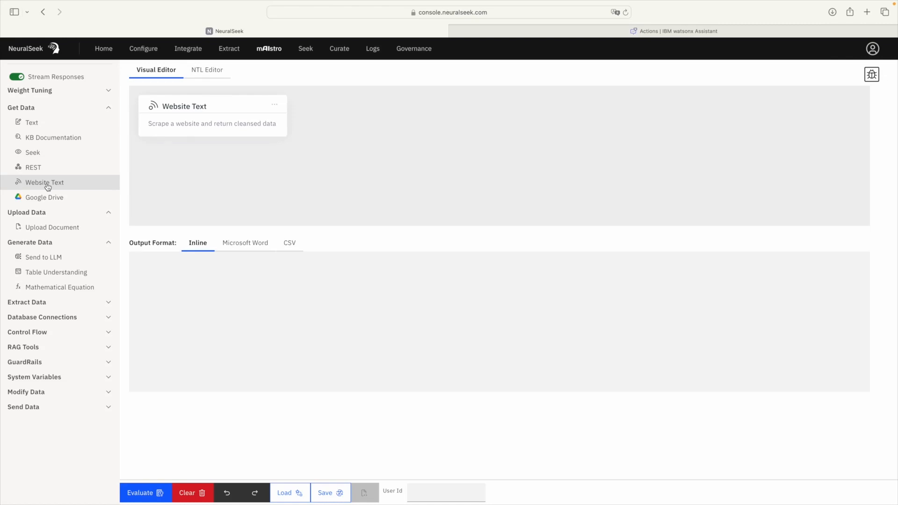
pyautogui.click(200, 78)
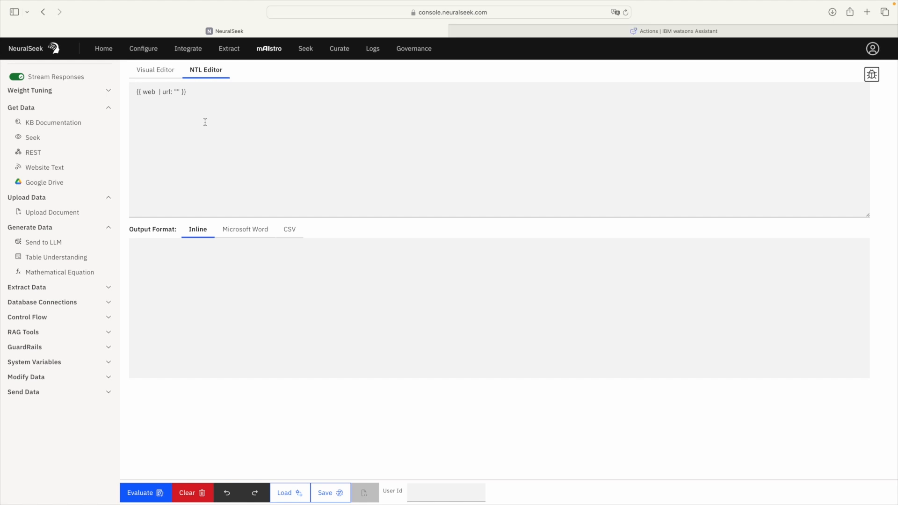
pyautogui.click(159, 71)
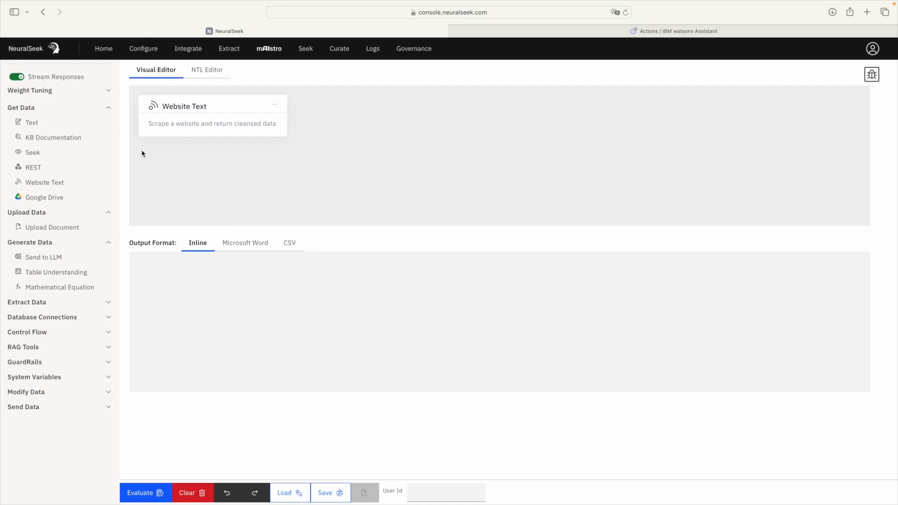
pyautogui.click(208, 131)
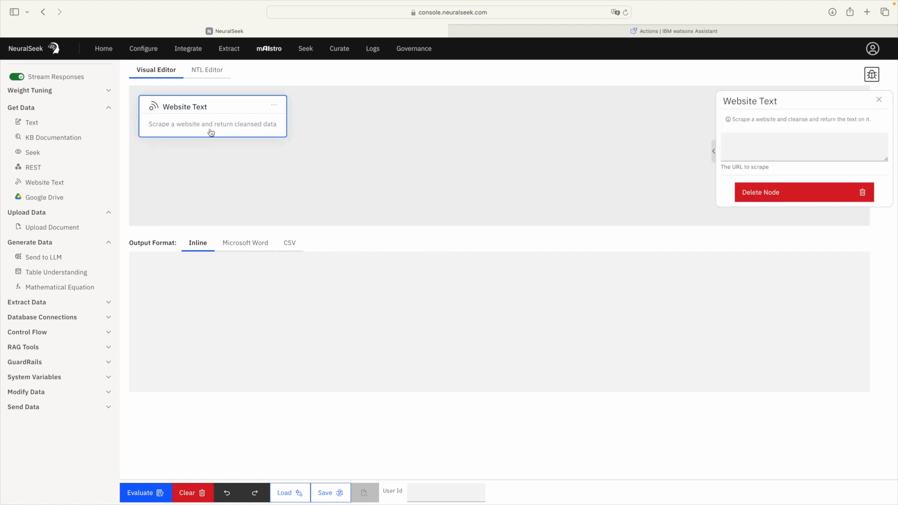
pyautogui.click(754, 143)
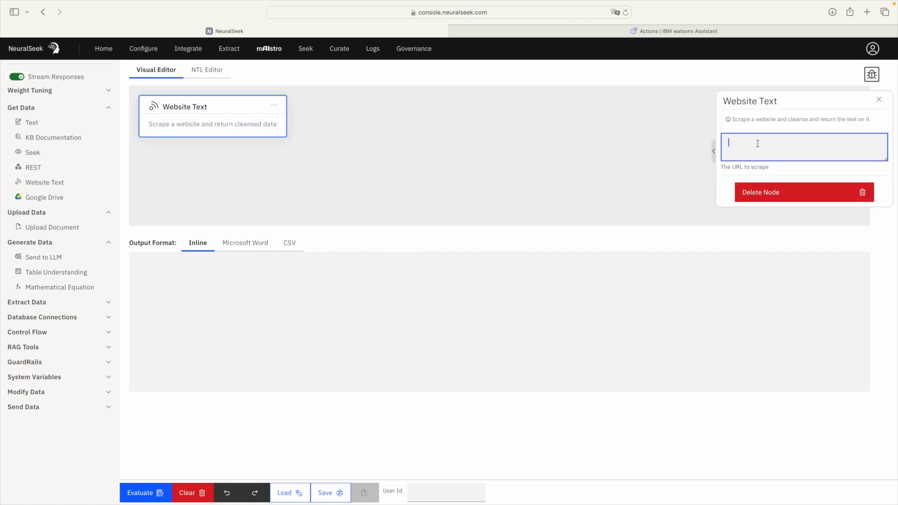
pyautogui.write('https://neuralseek.com/home-portugues')
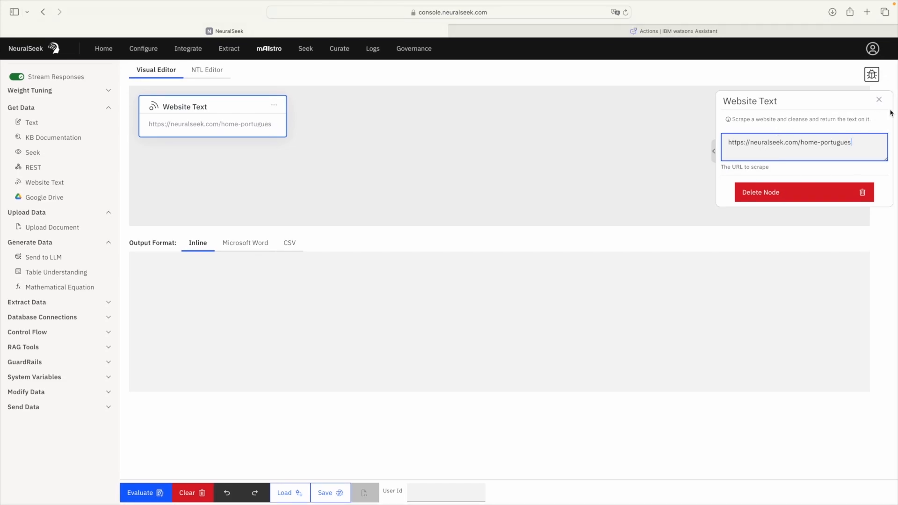
pyautogui.click(879, 100)
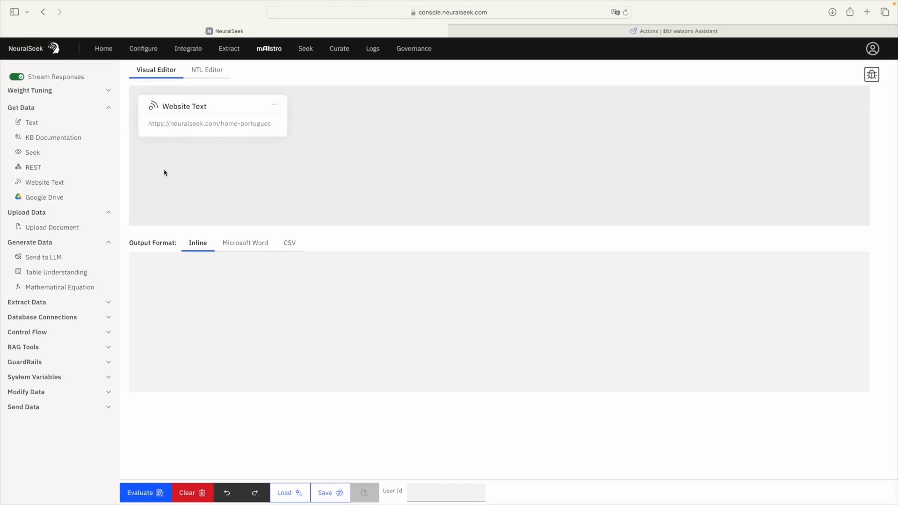
# Step: Add a Send To LLM node beside Website Text, prompted to bullet-list the documentation's major topics
pyautogui.click(72, 261)
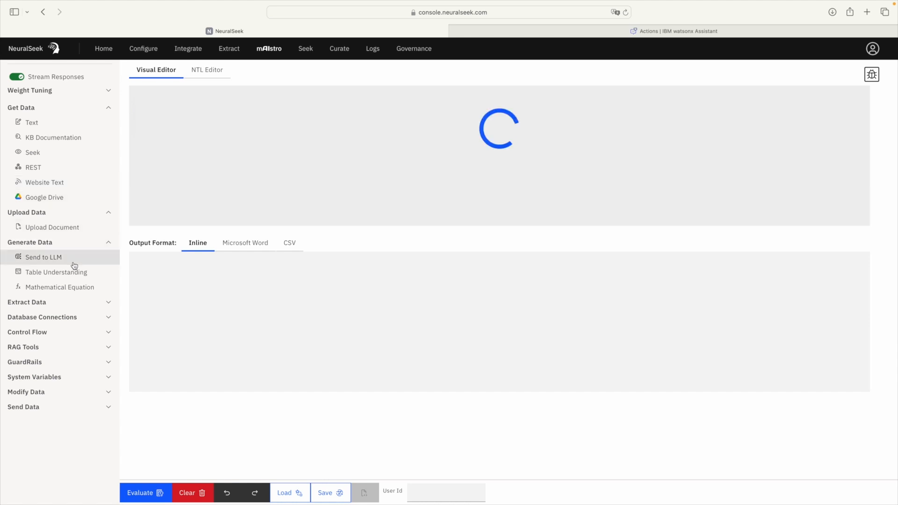
pyautogui.moveTo(206, 182); pyautogui.dragTo(358, 121)
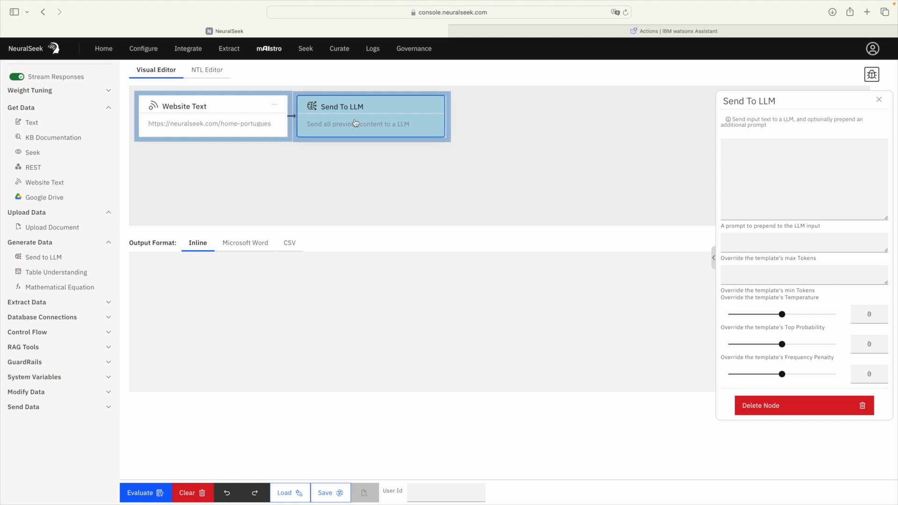
pyautogui.click(743, 168)
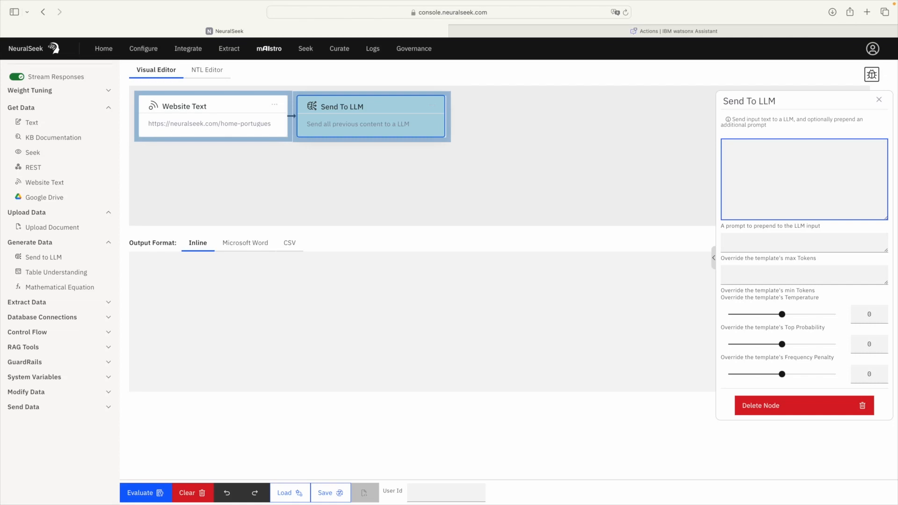
pyautogui.press('super+Tab')
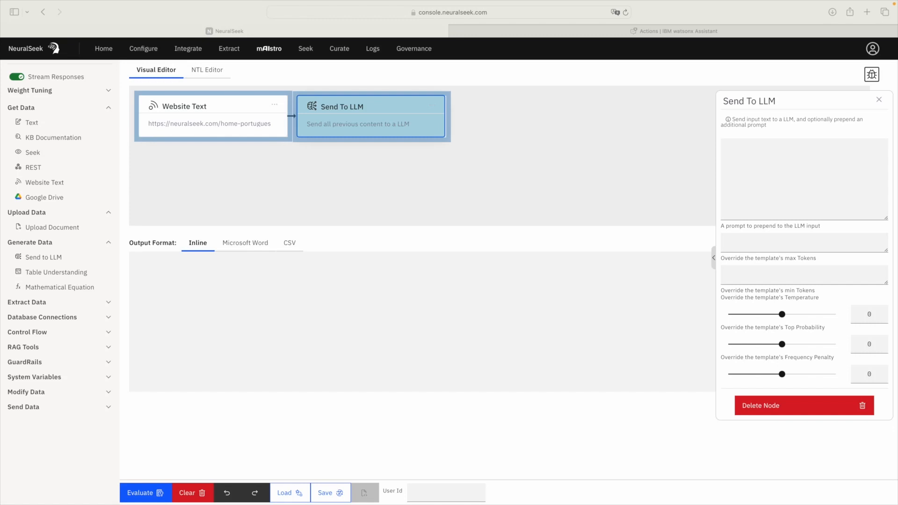
pyautogui.click(763, 159)
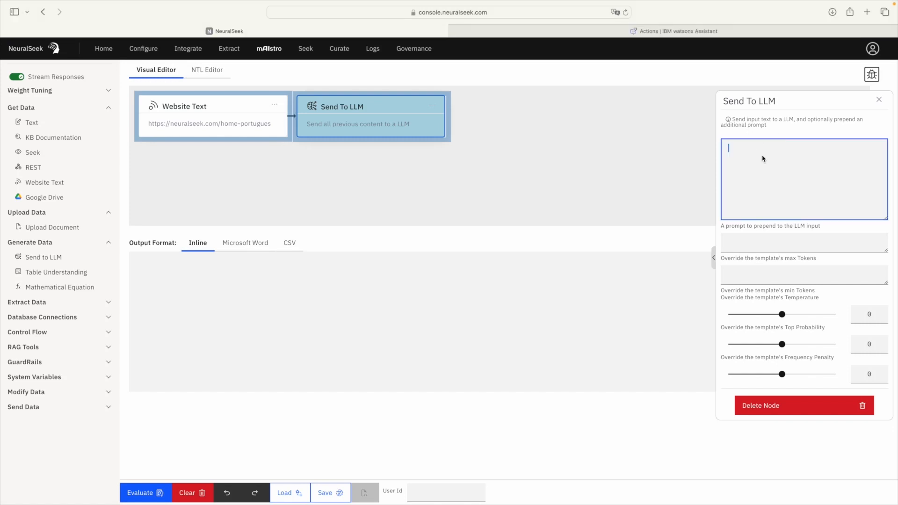
pyautogui.write('Create a bulleted list of the major topics from the documentation below.')
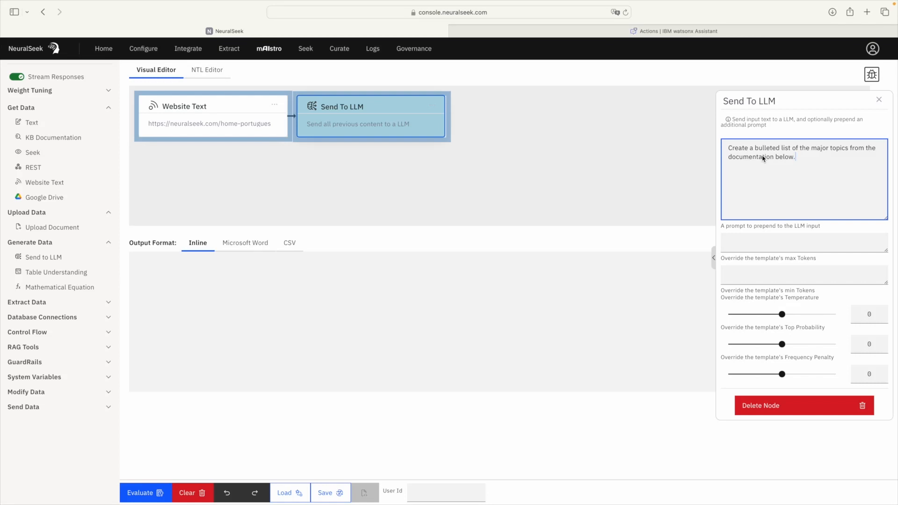
pyautogui.click(879, 100)
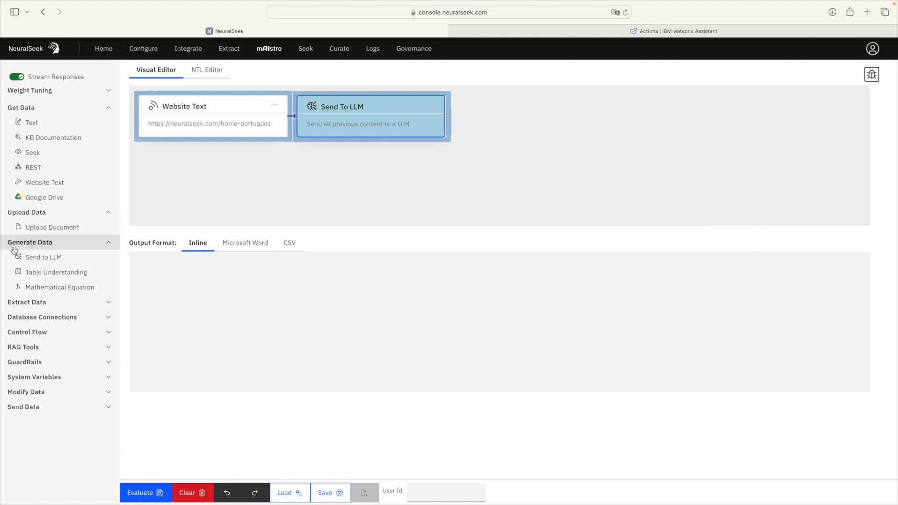
# Step: Add a second Send To LLM node with the LinkedIn post prompt plus 'Please make it in Brazilian Portuguese'
pyautogui.click(38, 258)
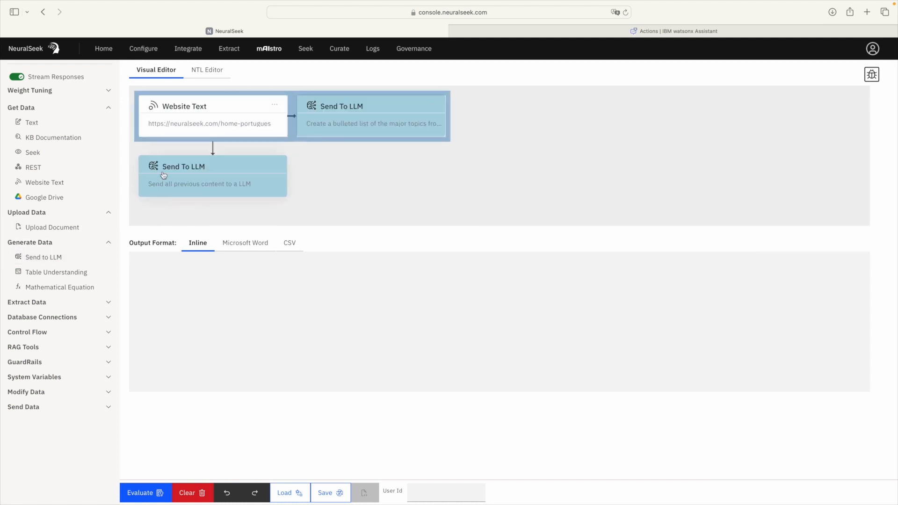
pyautogui.click(195, 175)
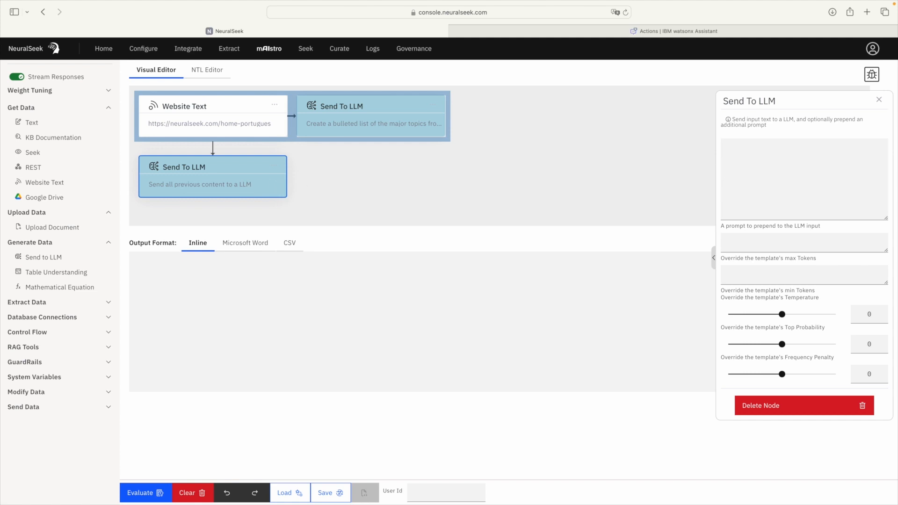
pyautogui.press('super+Tab')
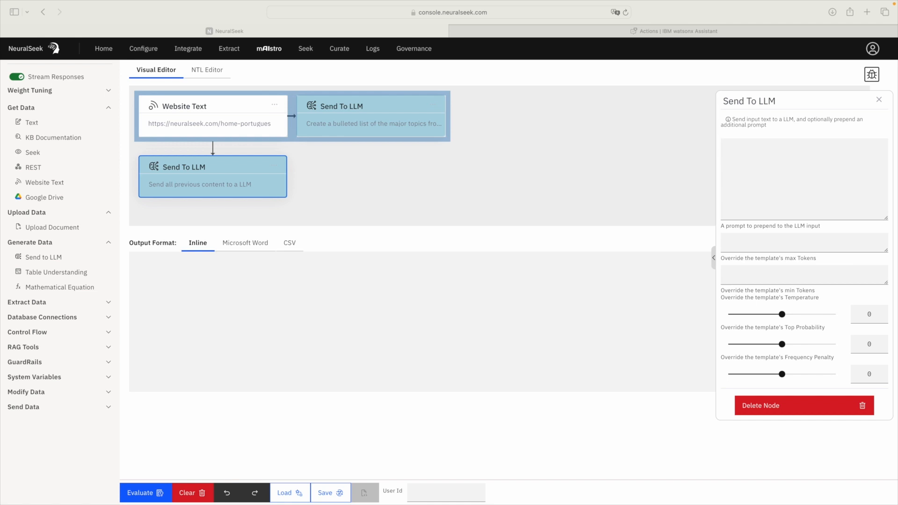
pyautogui.click(795, 190)
pyautogui.click(805, 183)
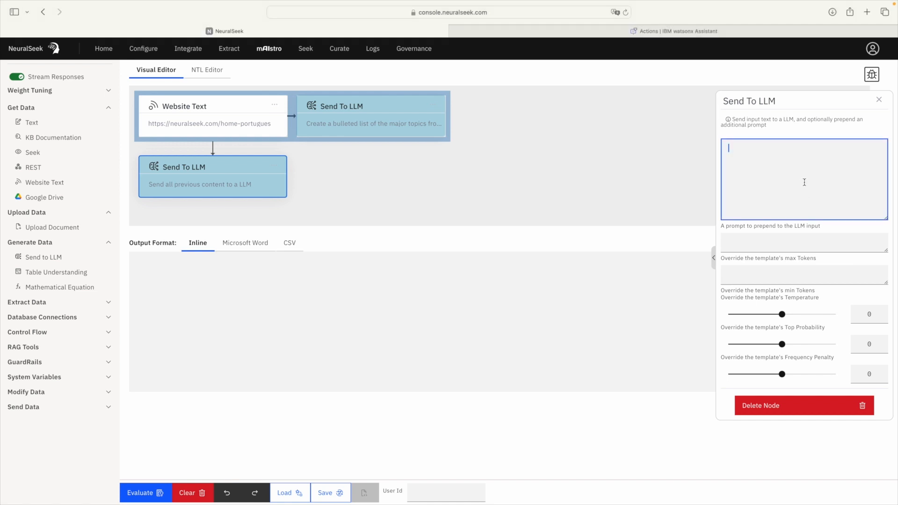
pyautogui.write('Create a LinkedIn post based on the bulleted list below.  Use lots of hashtags')
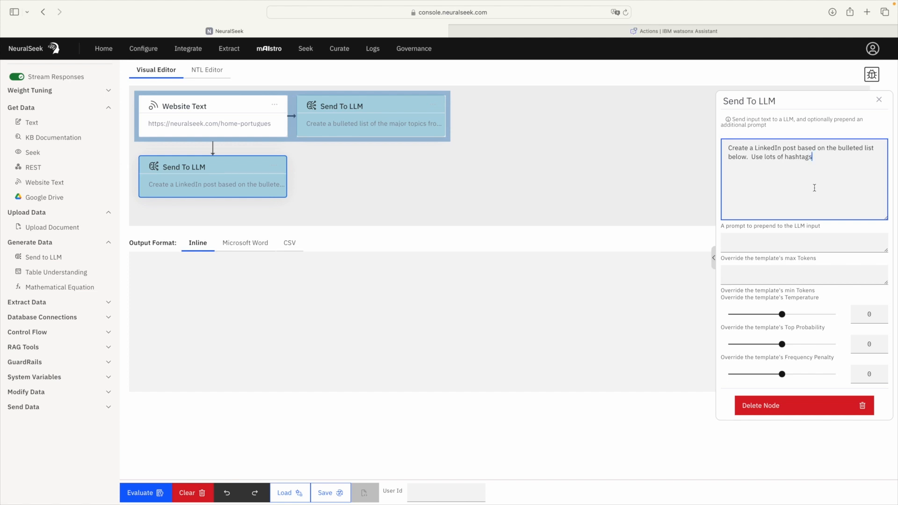
pyautogui.write('.')
pyautogui.write('Please make it in Brazilian Portuguese')
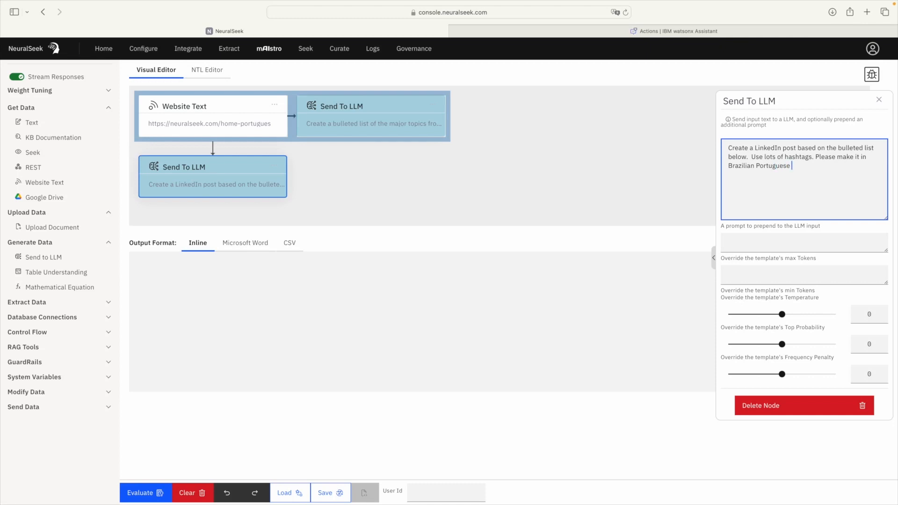
pyautogui.click(879, 100)
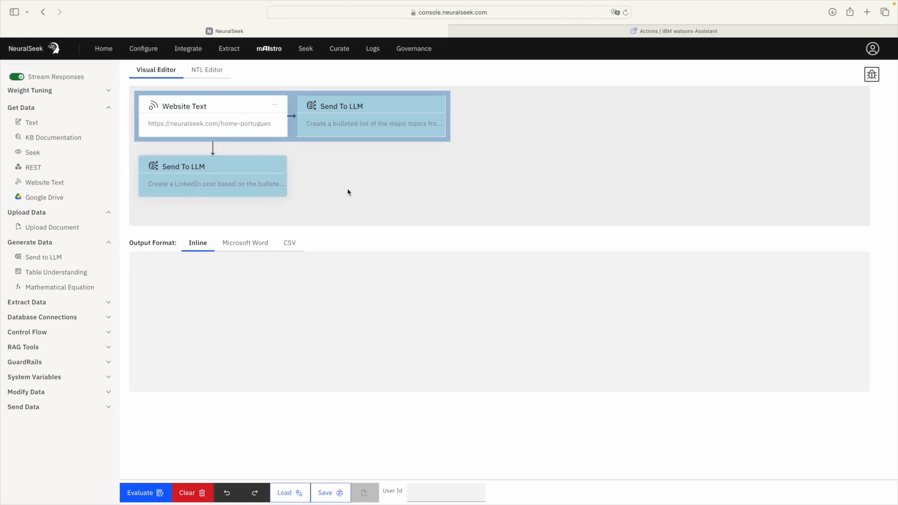
# Step: Evaluate the flow to generate the Portuguese LinkedIn post with hashtags
pyautogui.click(144, 493)
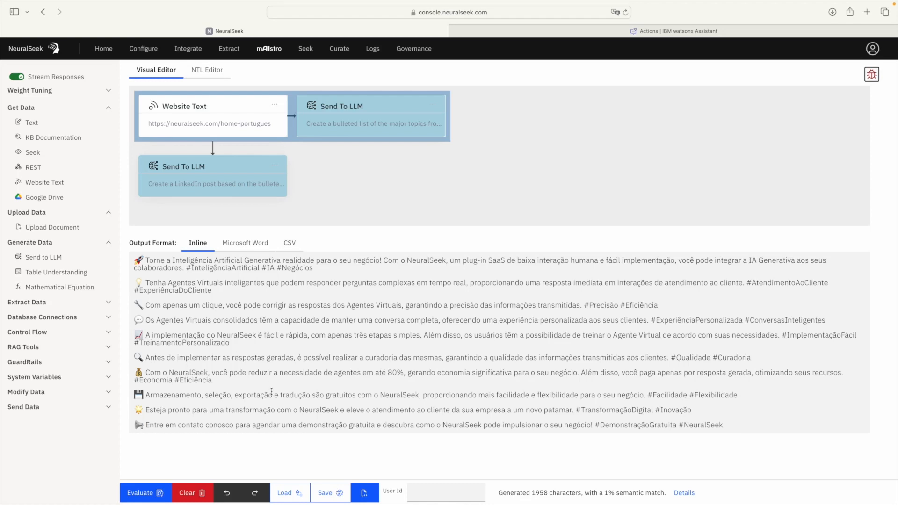
pyautogui.click(243, 243)
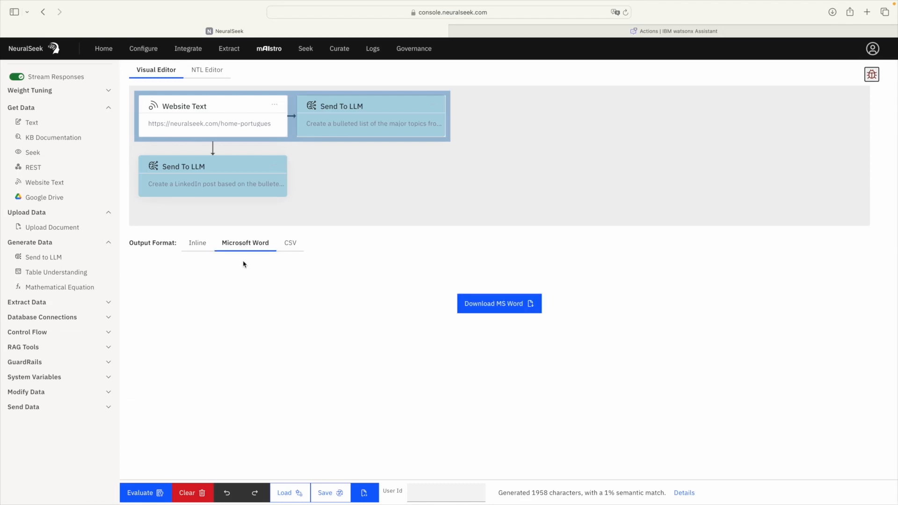
pyautogui.click(290, 250)
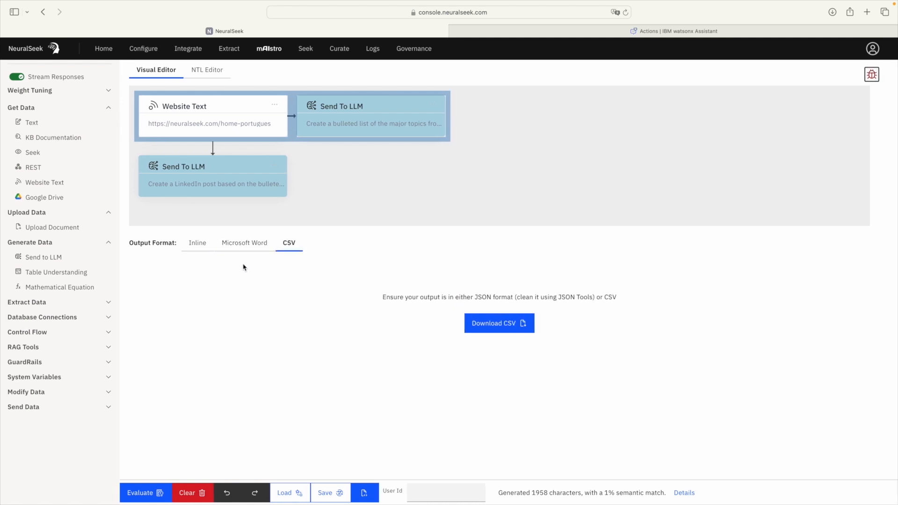
pyautogui.click(192, 244)
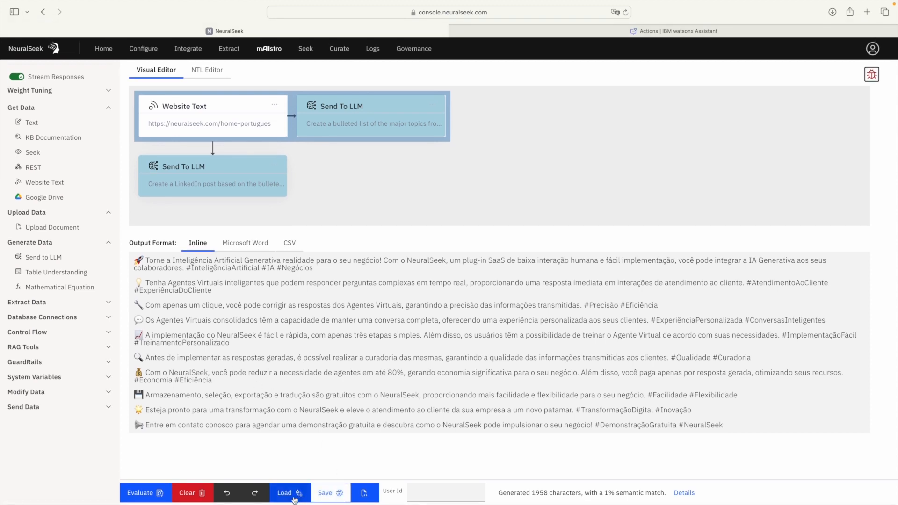
# Step: Save the flow as a template, correcting typos to name it LinkedinPT
pyautogui.click(326, 499)
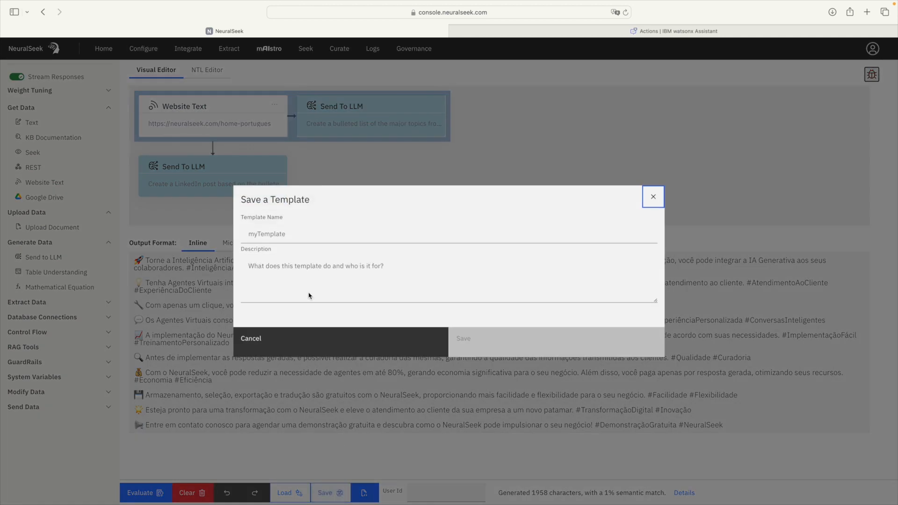
pyautogui.click(272, 234)
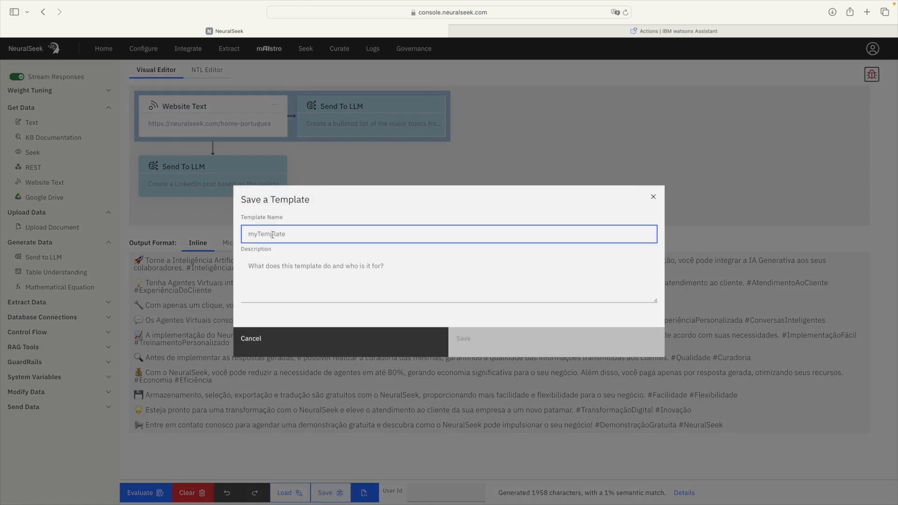
pyautogui.write('Linked')
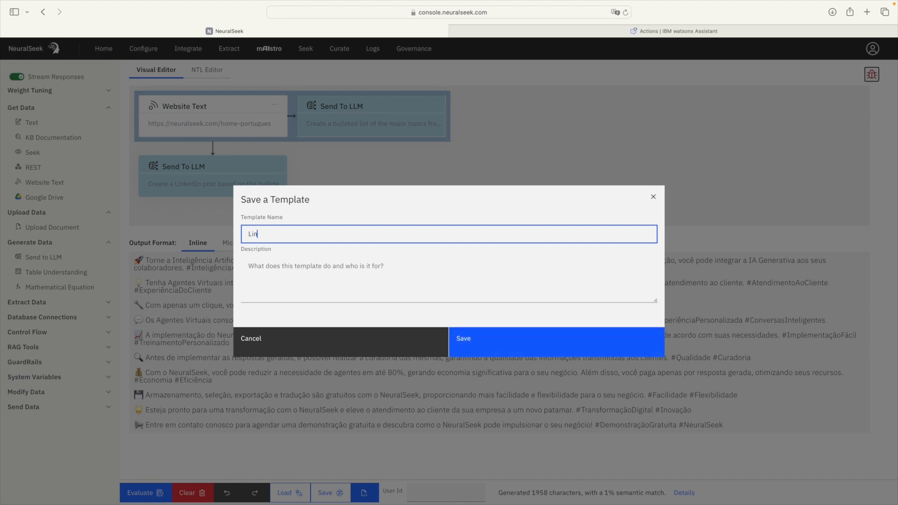
pyautogui.press('BackSpace')
pyautogui.press('BackSpace')
pyautogui.press('BackSpace')
pyautogui.write('kedIn P')
pyautogui.press('BackSpace')
pyautogui.press('BackSpace')
pyautogui.press('BackSpace')
pyautogui.write('n')
pyautogui.press('BackSpace')
pyautogui.press('BackSpace')
pyautogui.press('BackSpace')
pyautogui.write('in P')
pyautogui.press('BackSpace')
pyautogui.press('BackSpace')
pyautogui.press('BackSpace')
pyautogui.press('BackSpace')
pyautogui.press('BackSpace')
pyautogui.press('BackSpace')
pyautogui.press('BackSpace')
pyautogui.press('BackSpace')
pyautogui.press('BackSpace')
pyautogui.write('inkedin')
pyautogui.press('BackSpace')
pyautogui.write('PT')
pyautogui.click(487, 340)
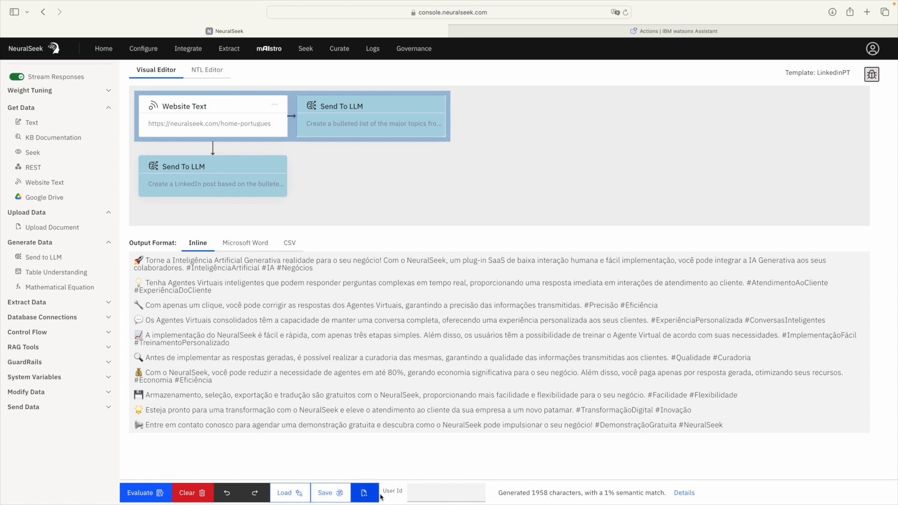
pyautogui.click(280, 497)
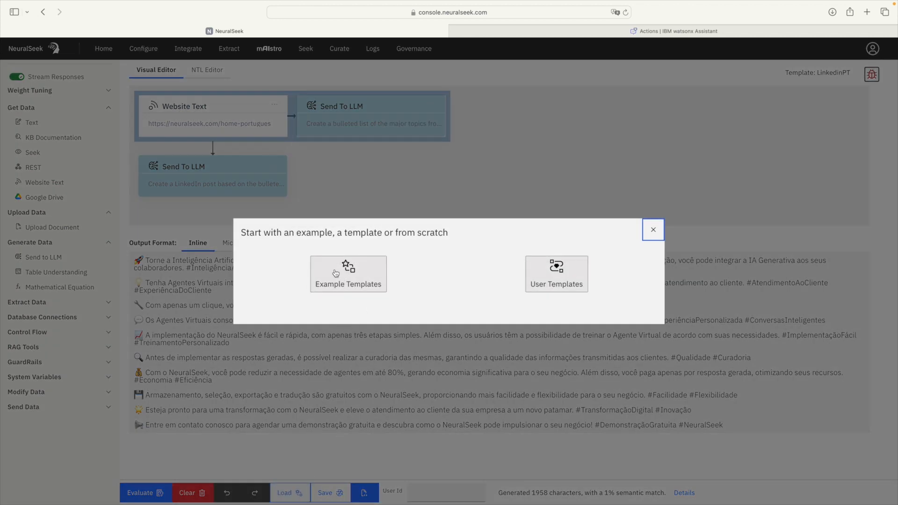
pyautogui.click(364, 292)
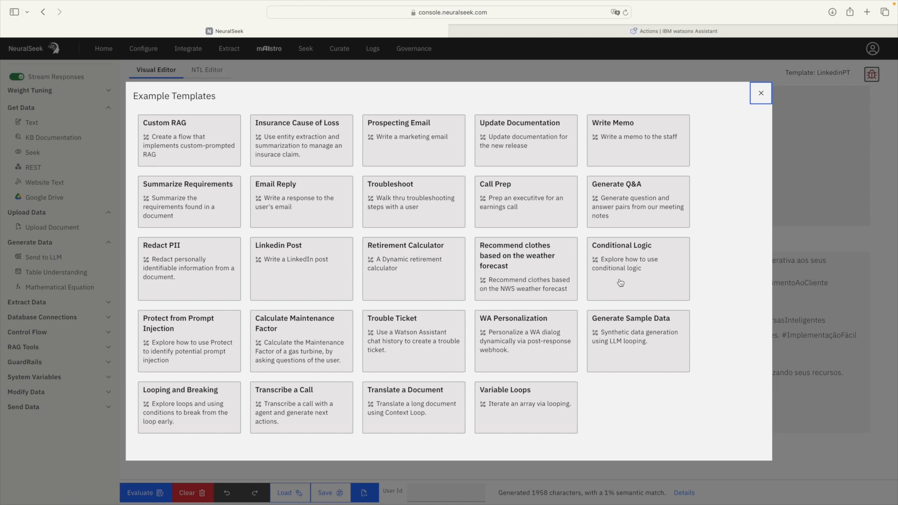
pyautogui.click(761, 94)
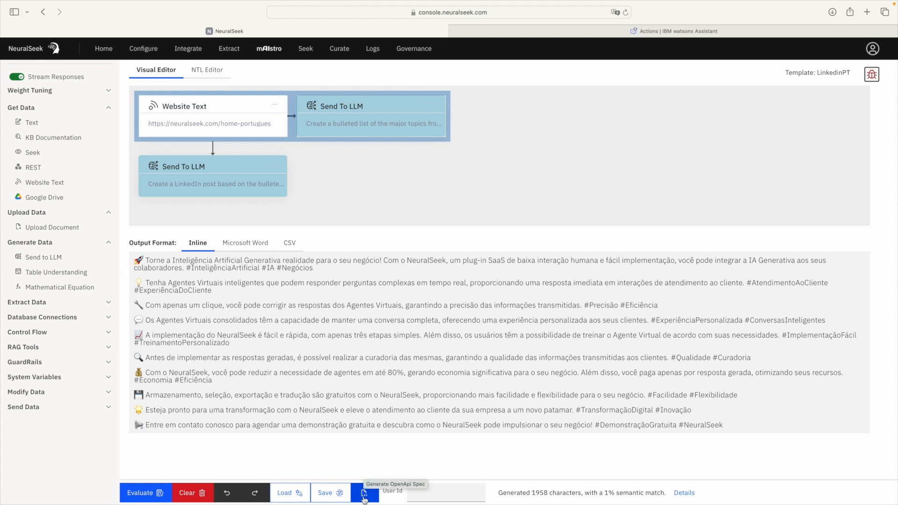
pyautogui.click(363, 498)
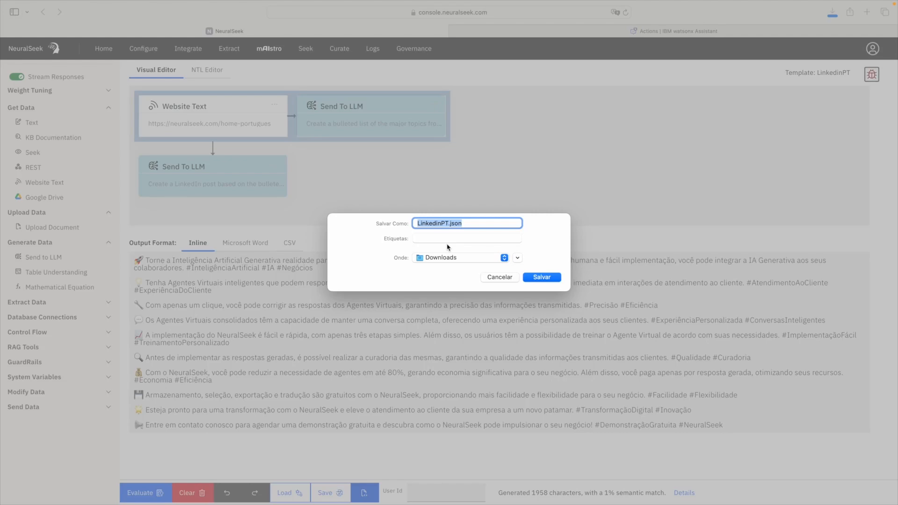
pyautogui.click(496, 279)
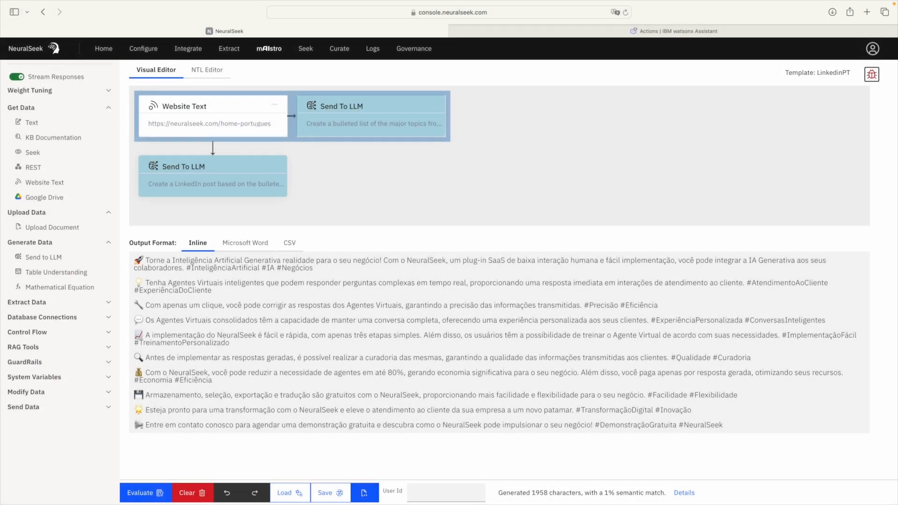
pyautogui.moveTo(500, 493); pyautogui.dragTo(683, 497)
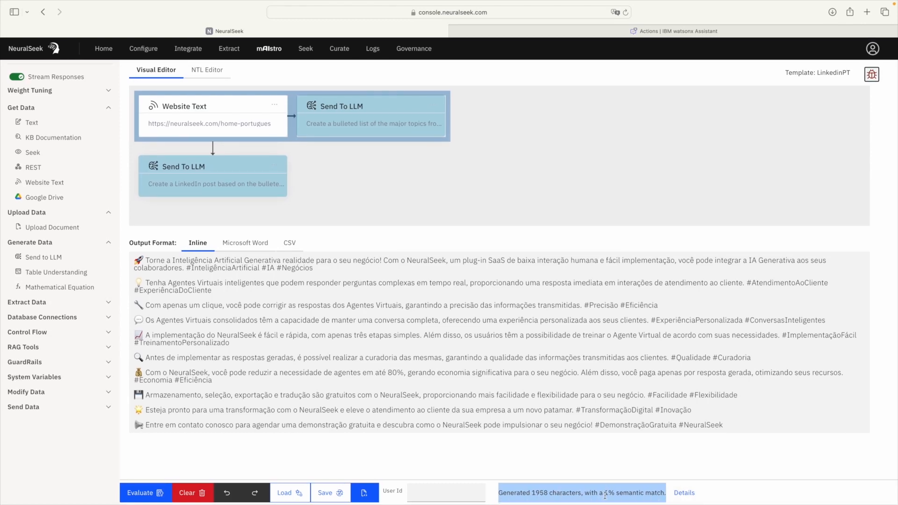
# Step: Browse the Semantic Score Details, close them, and open the Explore Inspector
pyautogui.click(689, 498)
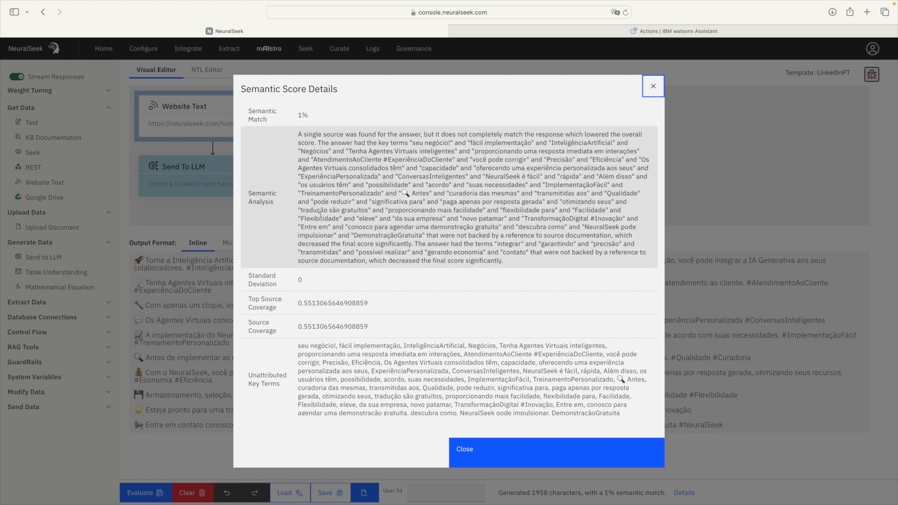
pyautogui.scroll(-2, 317, 217)
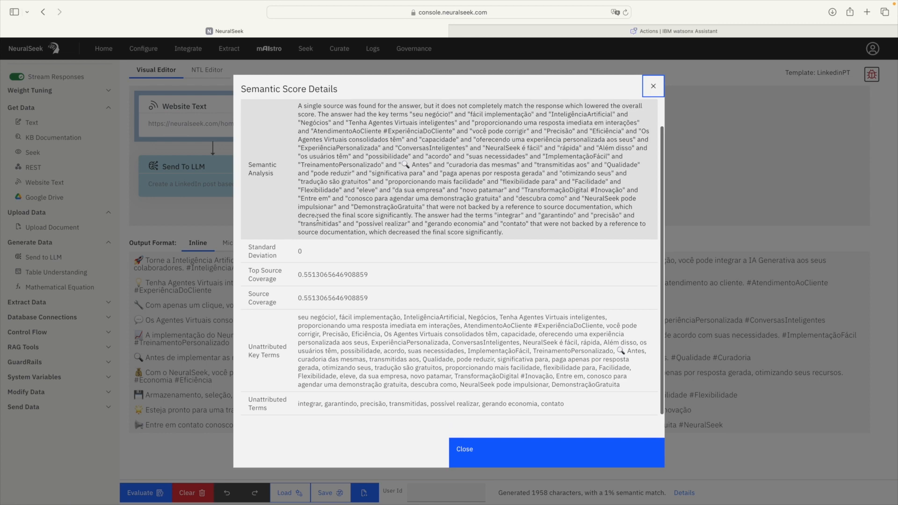
pyautogui.scroll(2, 261, 187)
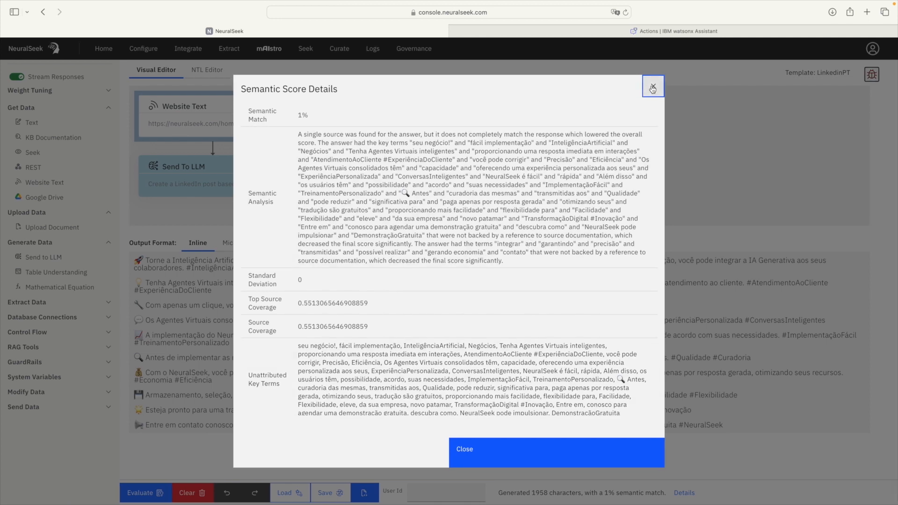
pyautogui.click(652, 89)
pyautogui.click(872, 75)
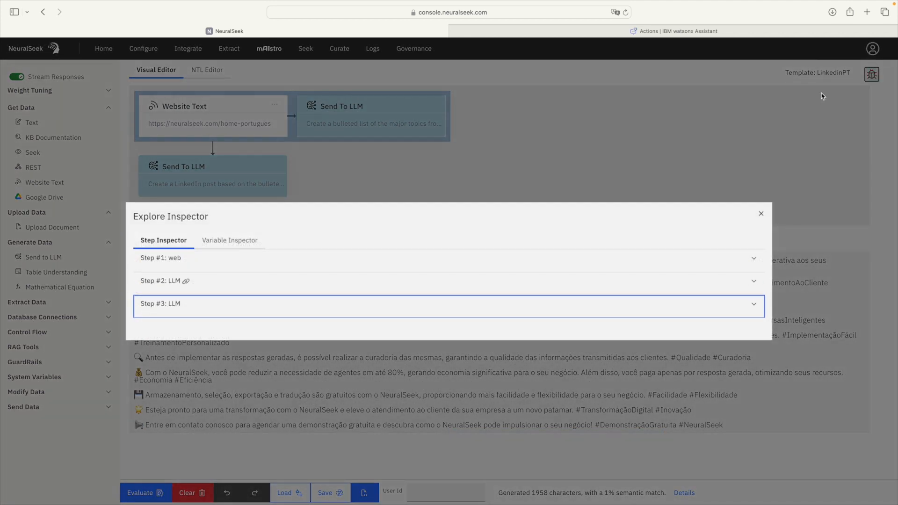
# Step: Expand Step #1 and Step #2, scroll to the Step #3 post, then close the inspector
pyautogui.click(310, 259)
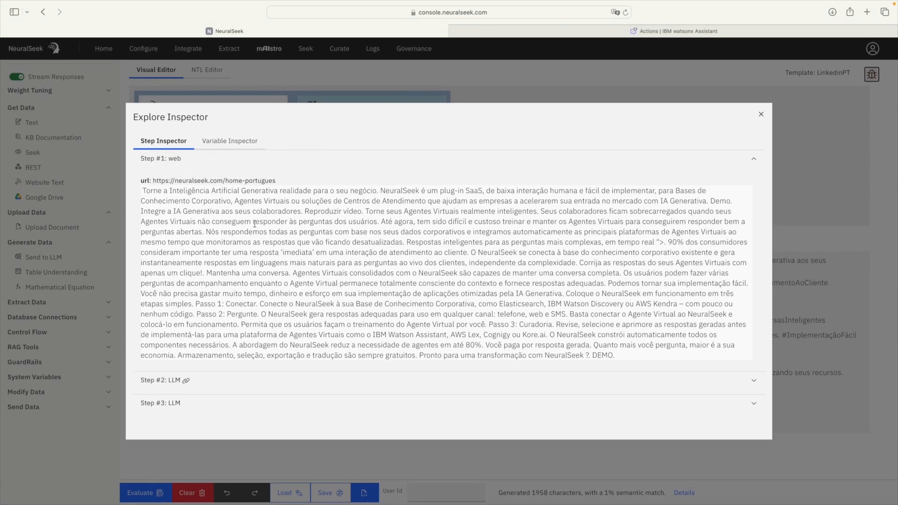
pyautogui.click(289, 380)
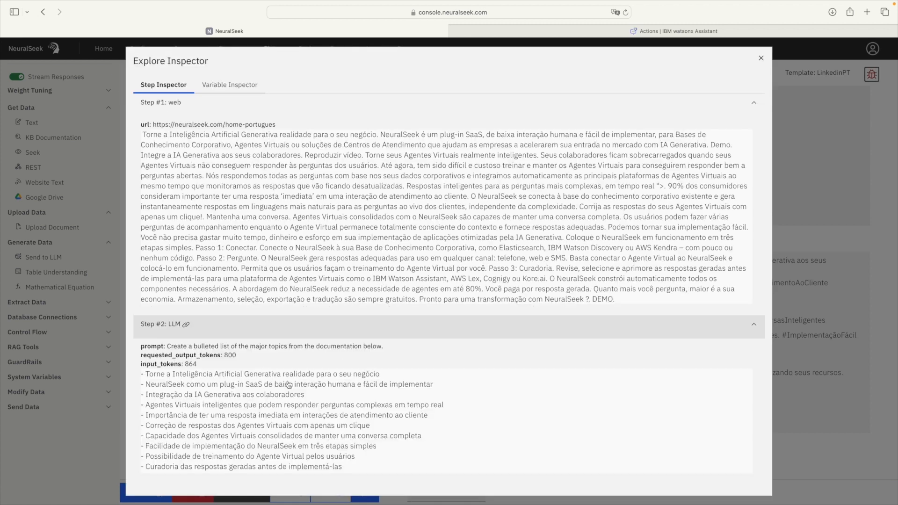
pyautogui.scroll(-5, 288, 385)
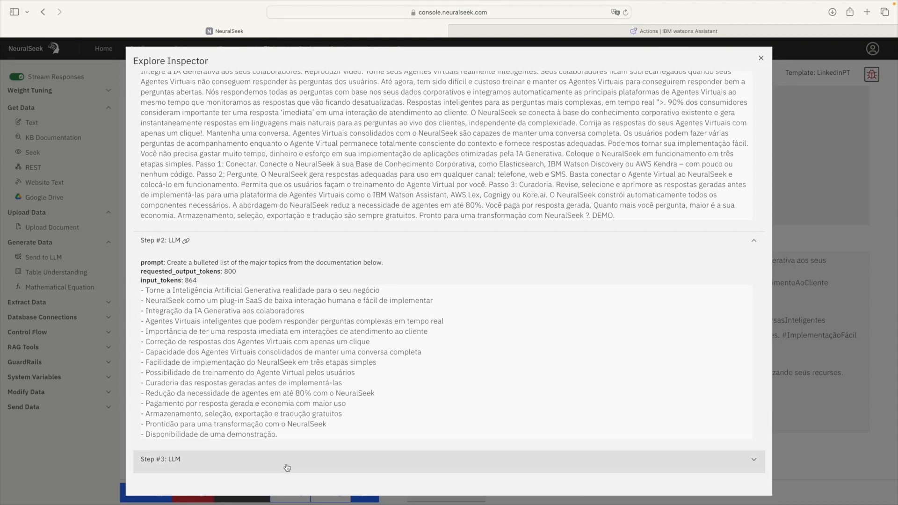
pyautogui.scroll(-8, 287, 468)
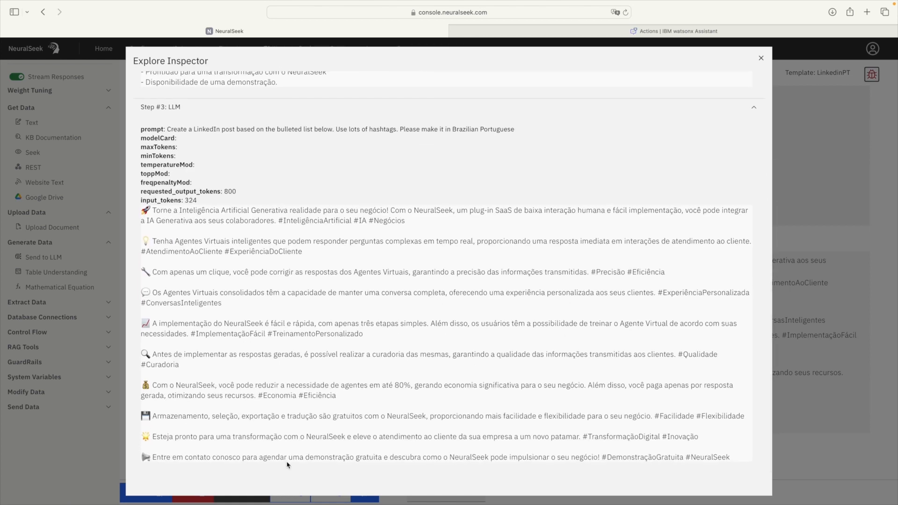
pyautogui.click(760, 58)
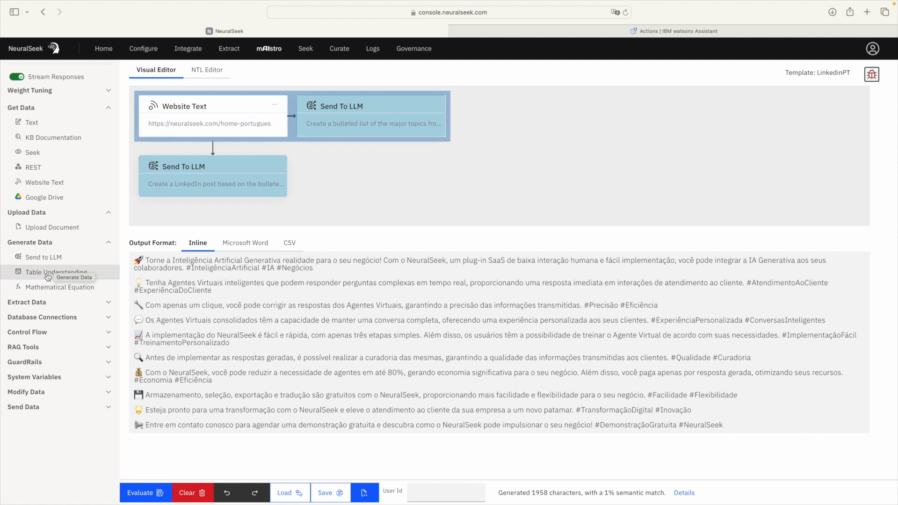
# Step: Return to the slides and advance to the 'Explorando mAIstro' slide
pyautogui.hscroll(-1, 47, 276)
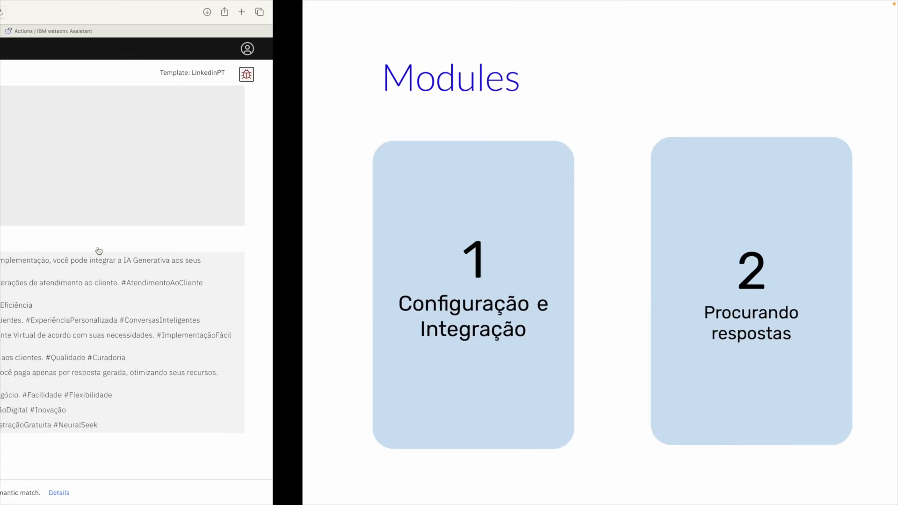
pyautogui.press('Right')
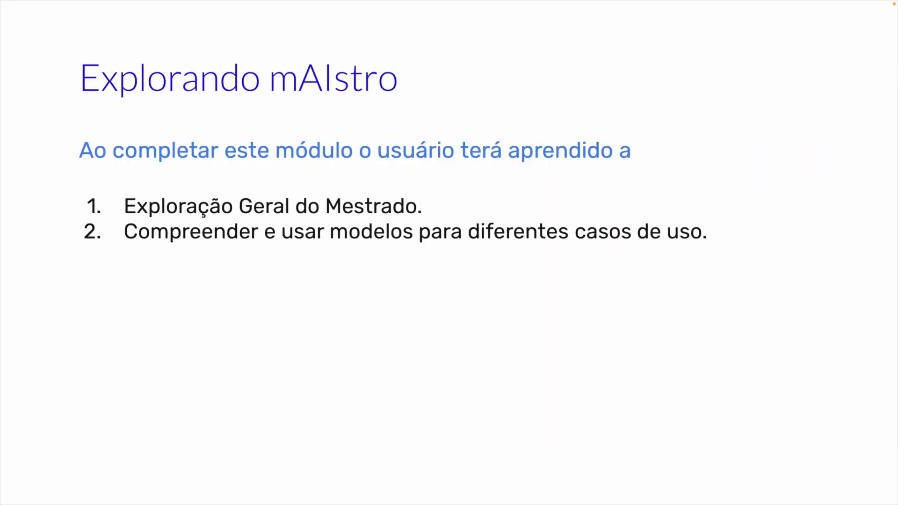